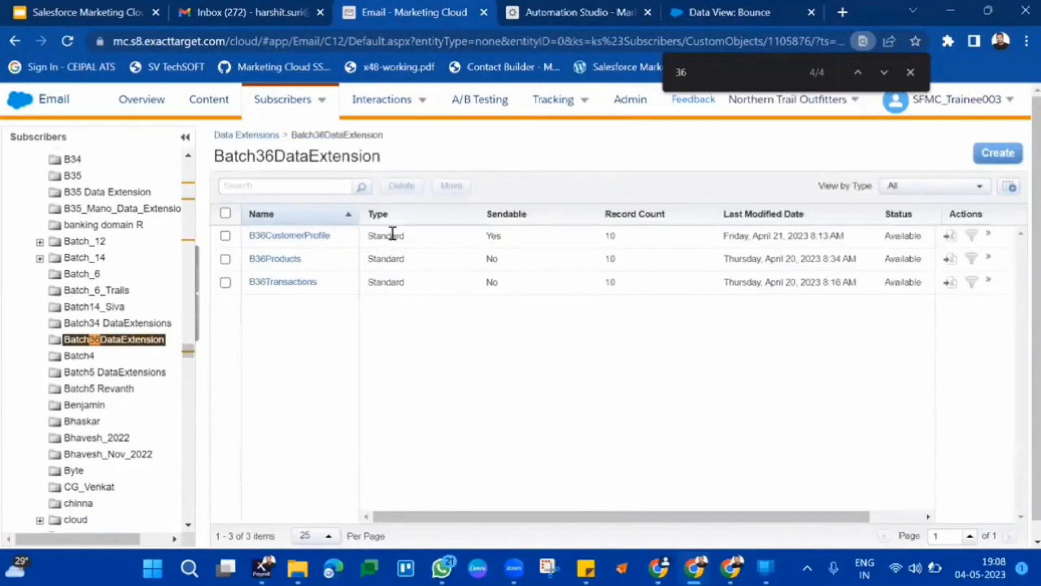
Open the B36CustomerProfile data extension in the Batch36DataExtension folder and view its records.
left_click_drag(392, 233, 395, 297)
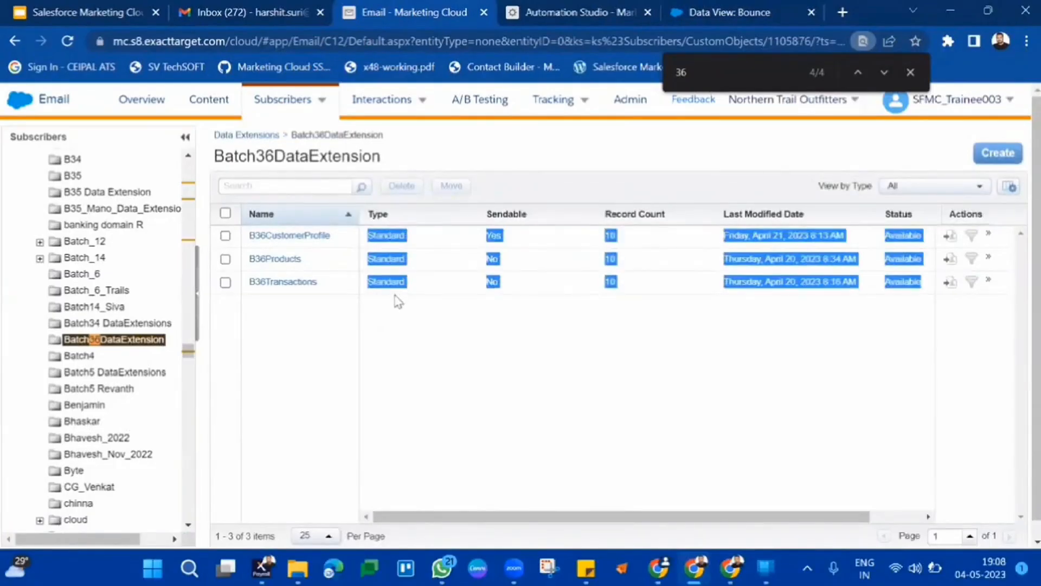
left_click(398, 301)
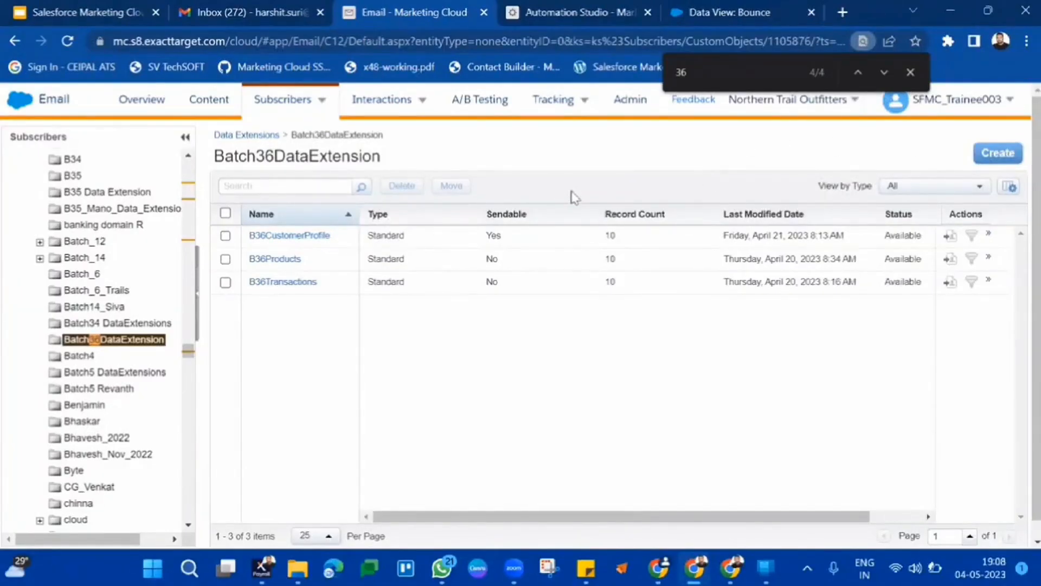
left_click(298, 239)
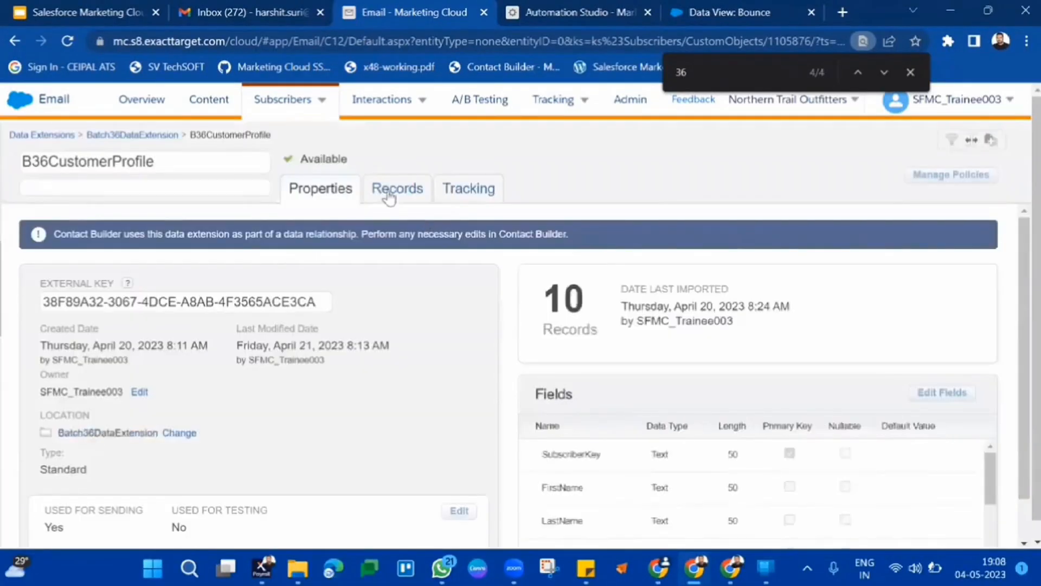
left_click(386, 191)
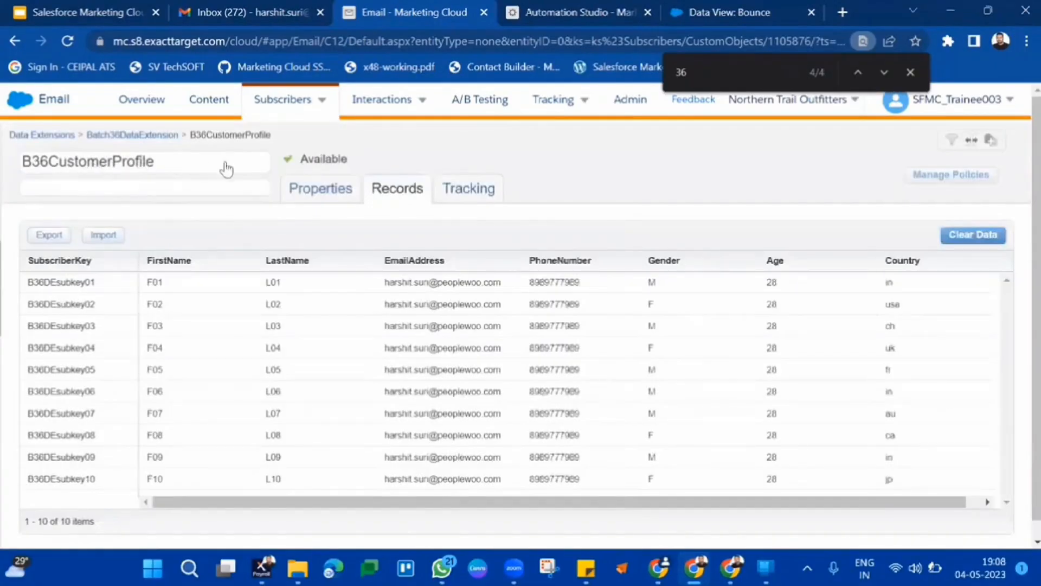
left_click_drag(44, 282, 689, 313)
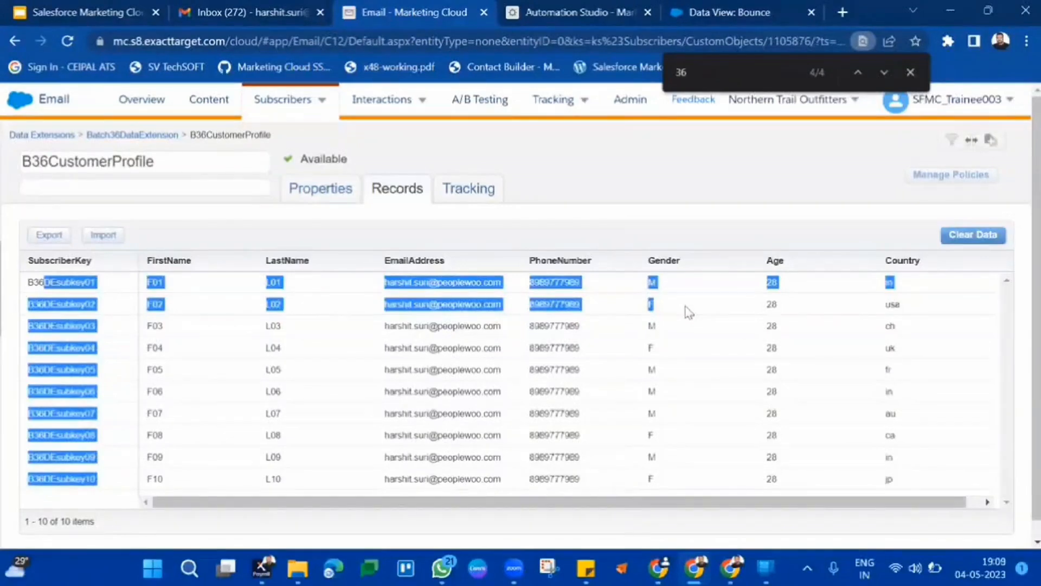
Examine the Country and Gender values in the customer profile records.
left_click(907, 72)
left_click(804, 202)
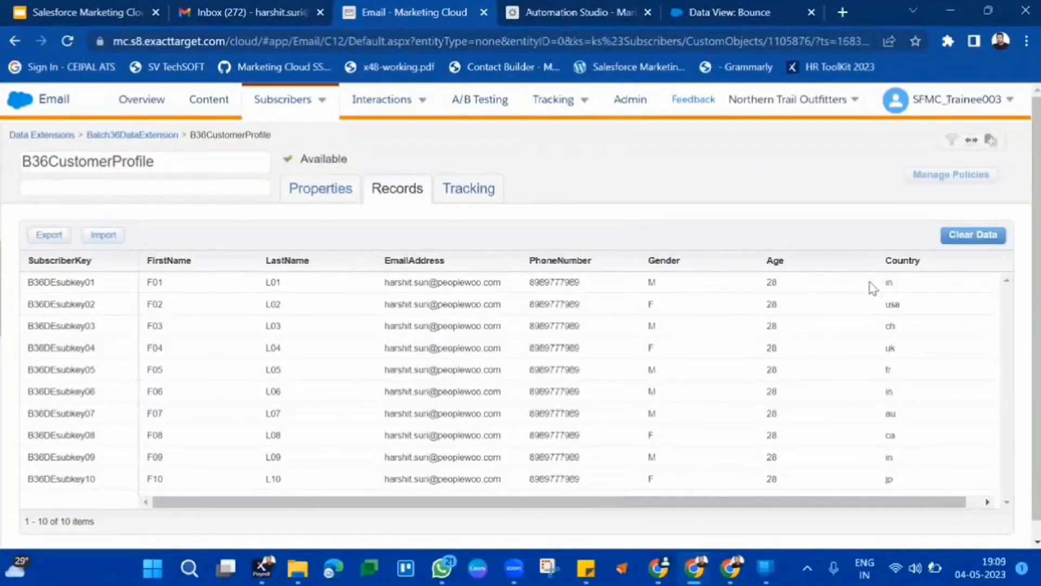
double_click(889, 283)
scroll(810, 392, "down", 1)
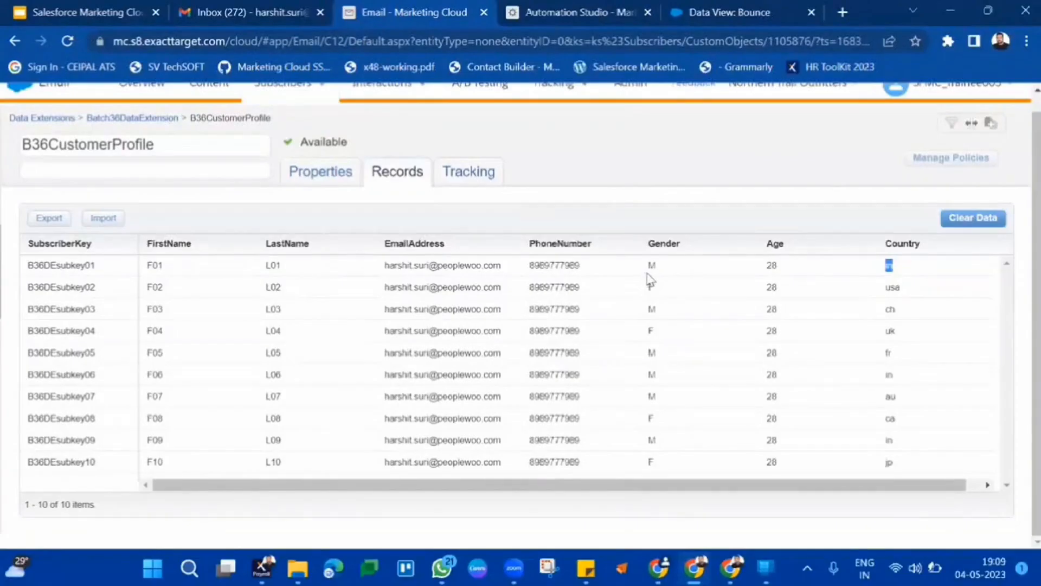
left_click_drag(641, 273, 712, 286)
Start a filtered data extension from B36CustomerProfile with the filter Country is equal to in.
left_click(611, 175)
left_click(952, 126)
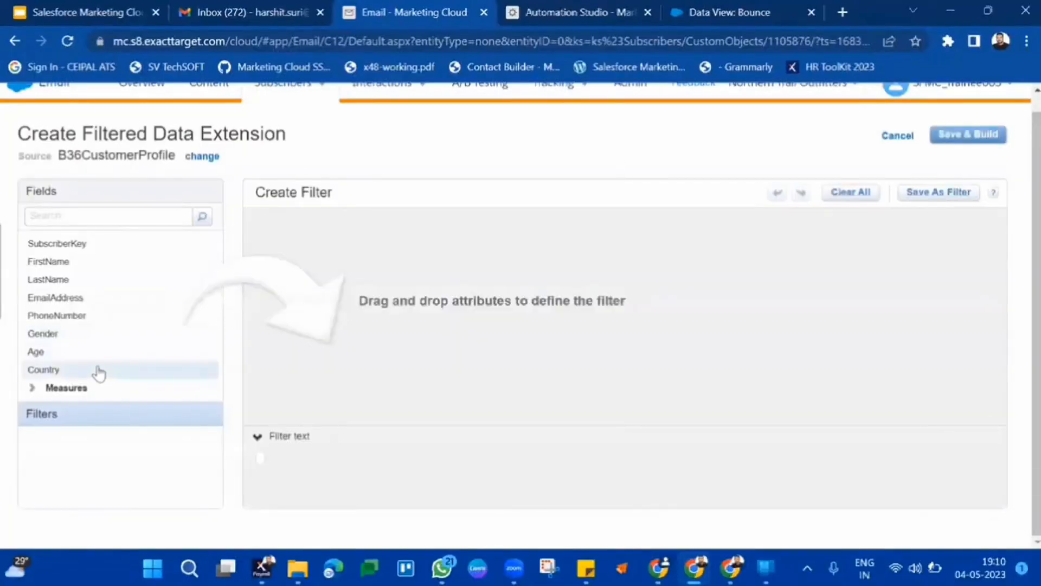
left_click_drag(98, 372, 516, 267)
left_click(529, 235)
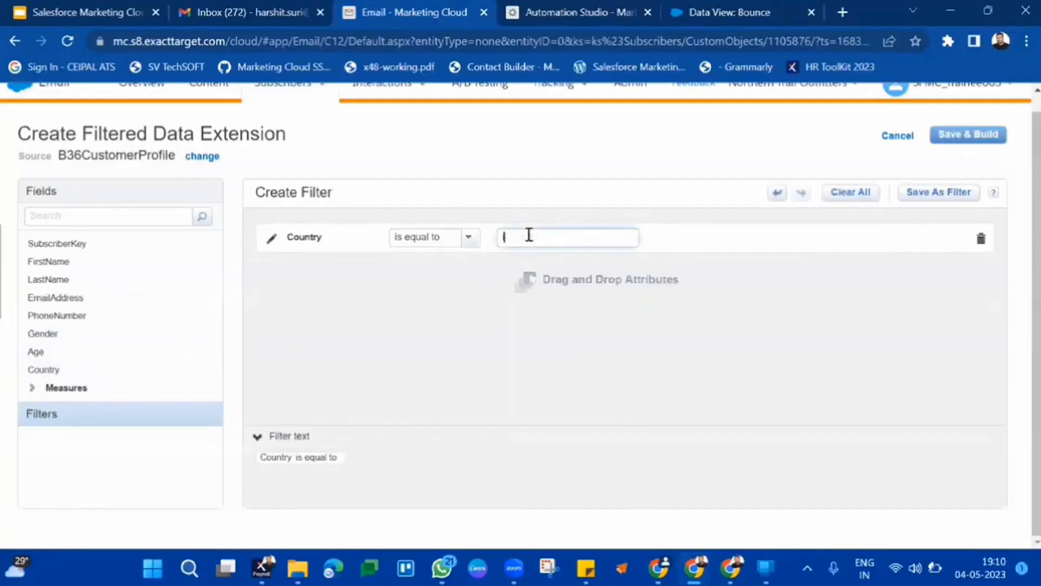
type("in")
left_click(629, 186)
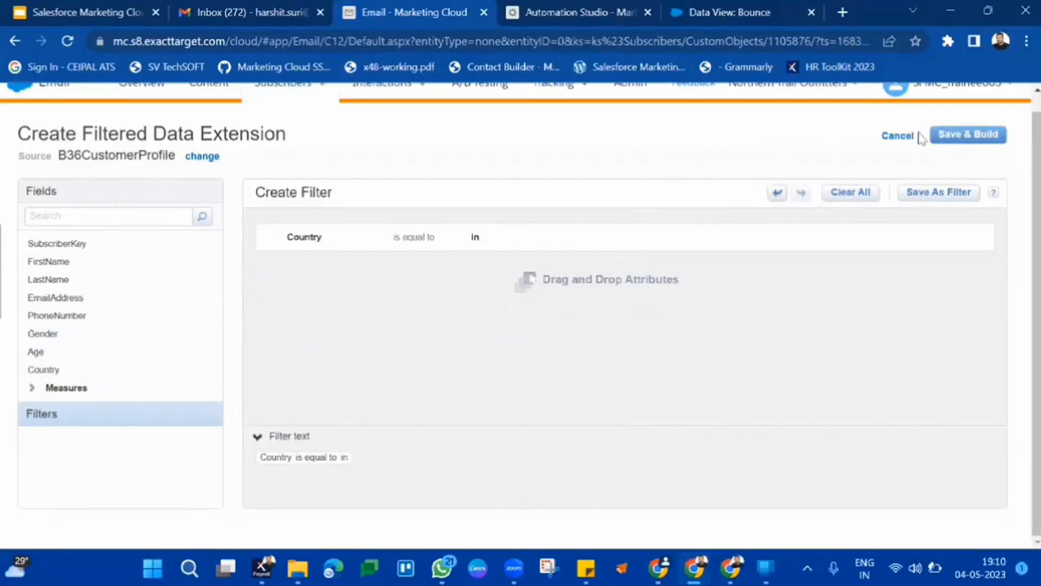
Save and build the filtered data extension, naming it B36Customerprofile_IN.
left_click(960, 134)
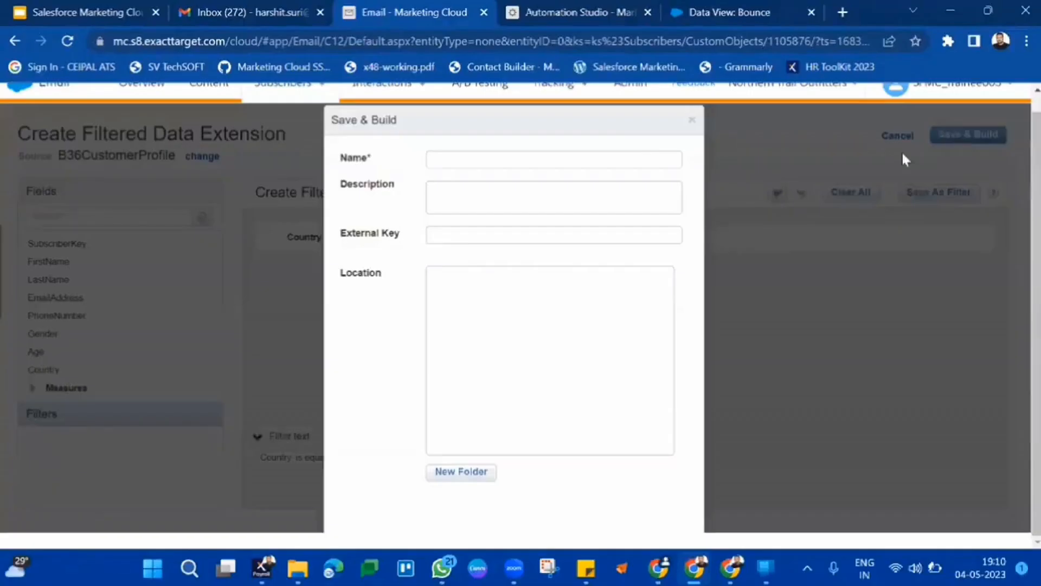
left_click(625, 156)
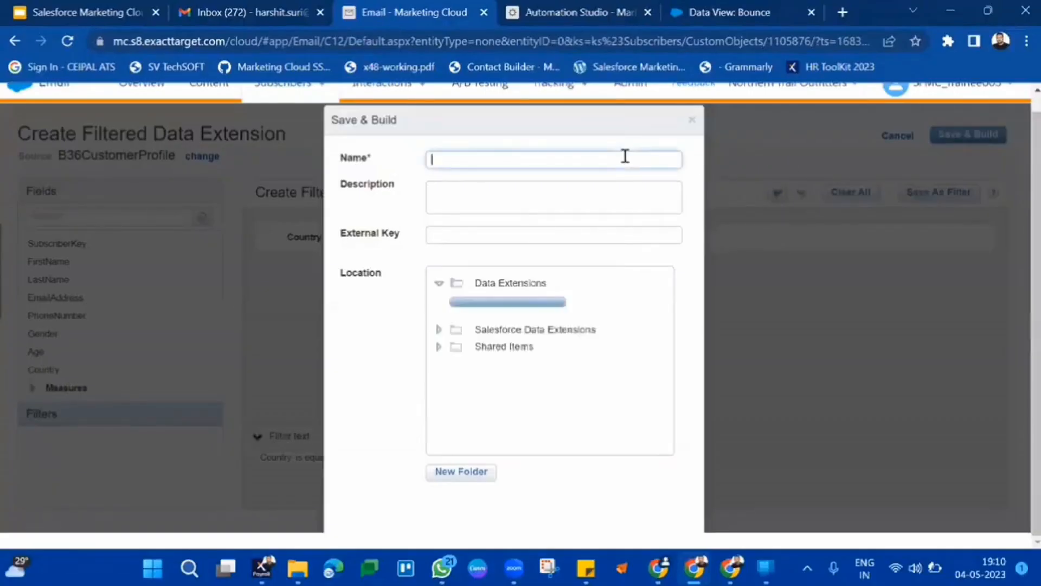
type("B36")
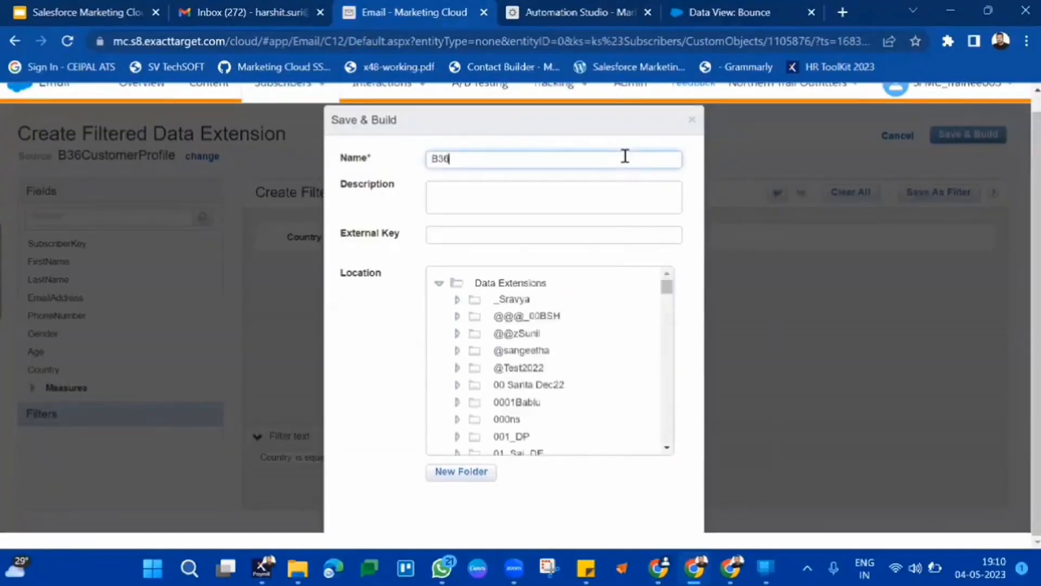
type("Customerprofile_IN")
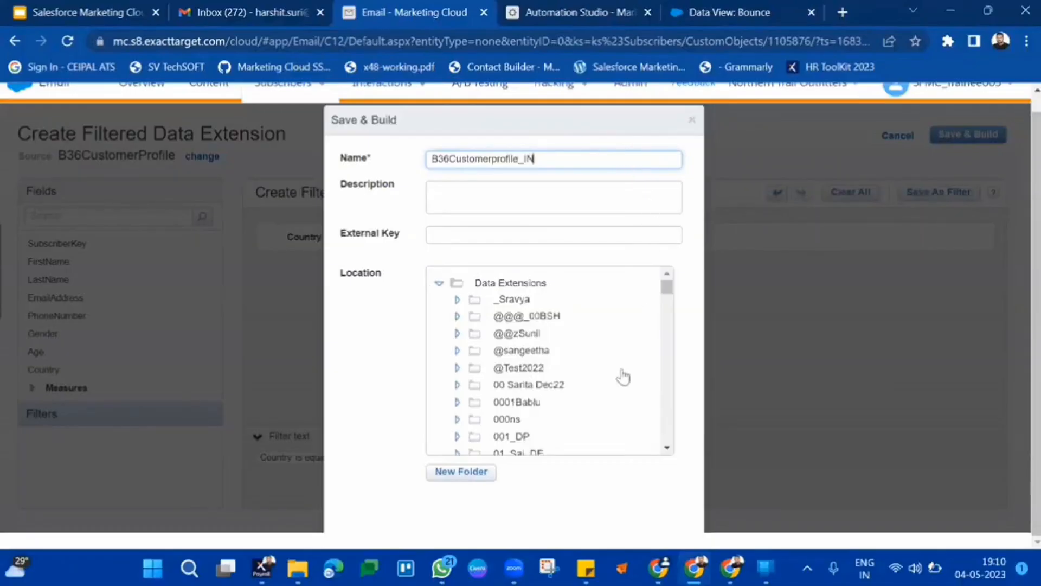
Search the page for 36 to locate the batch folder among the location folders.
scroll(623, 377, "down", 10)
scroll(624, 377, "down", 15)
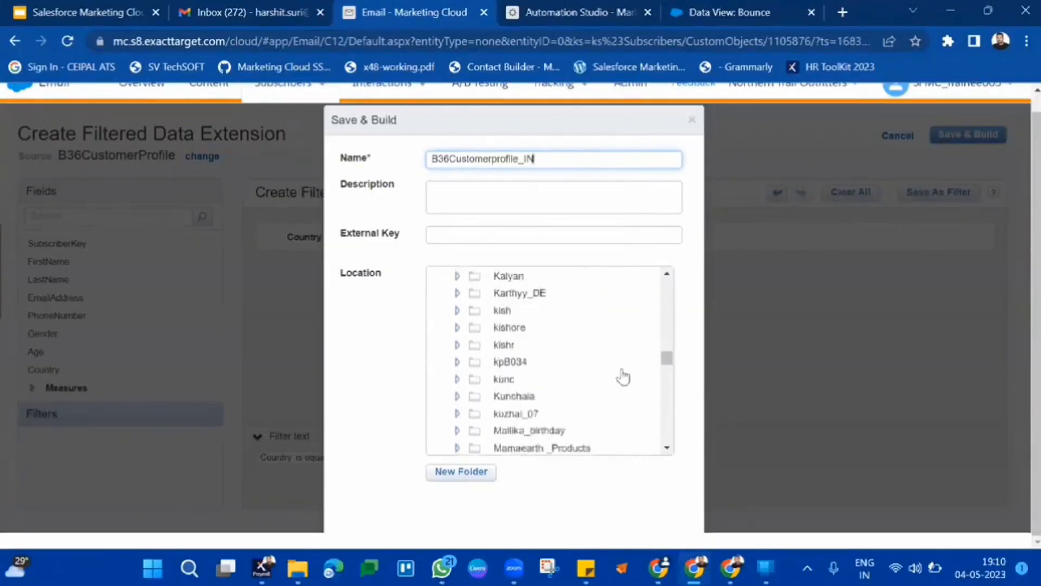
key("ctrl+f")
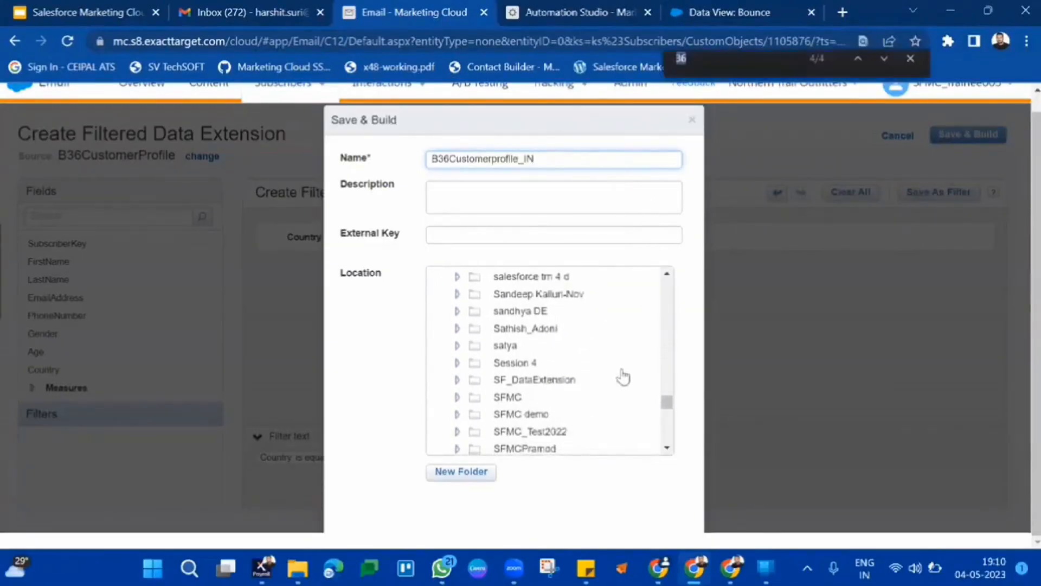
type("b")
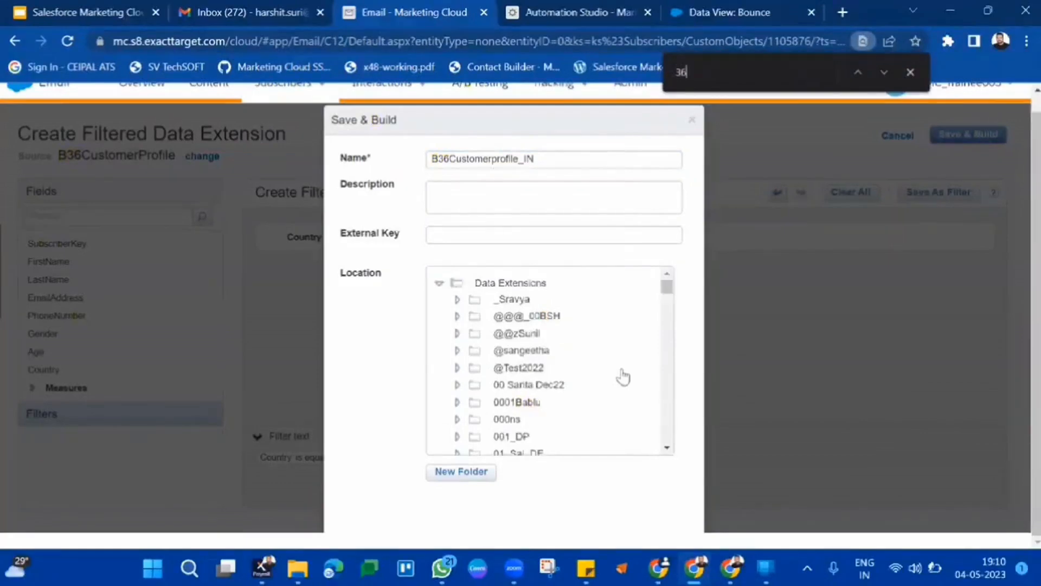
key("BackSpace")
type("36")
key("Return")
Choose the Data Extensions root folder as the location for the new filtered data extension.
scroll(623, 377, "down", 15)
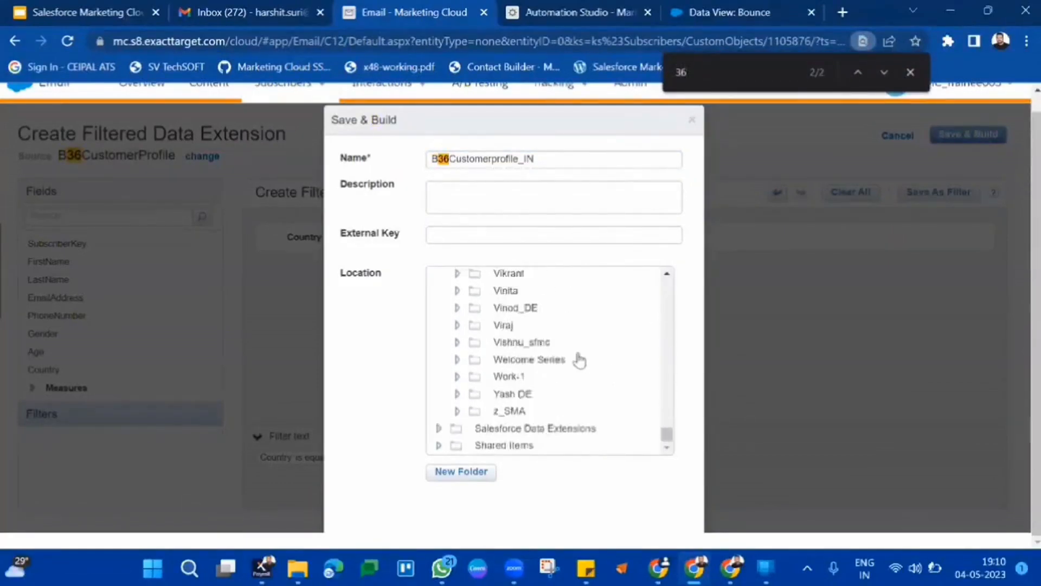
scroll(578, 360, "up", 10)
scroll(578, 360, "down", 1)
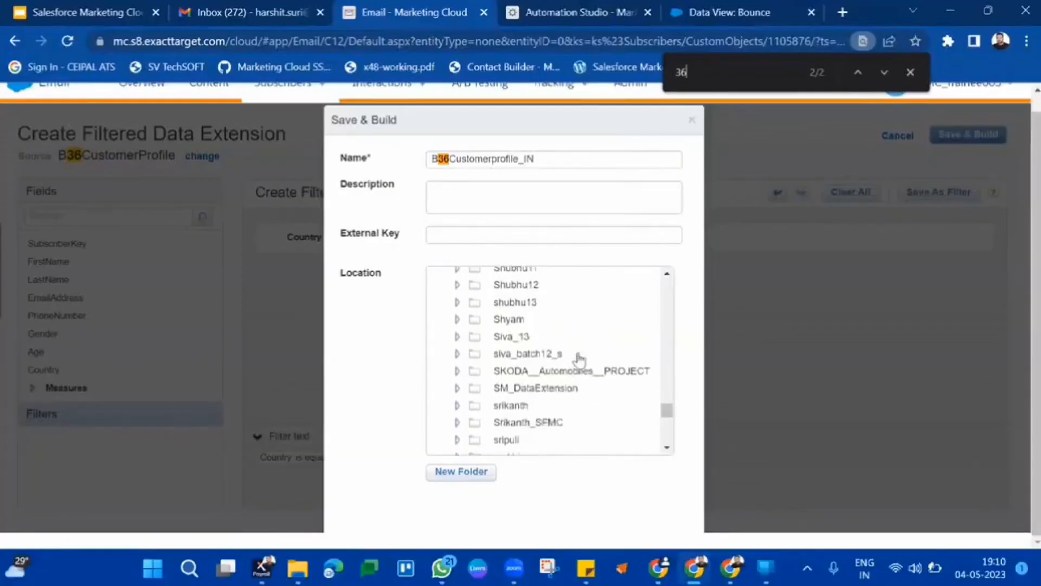
scroll(576, 356, "up", 10)
scroll(484, 396, "up", 15)
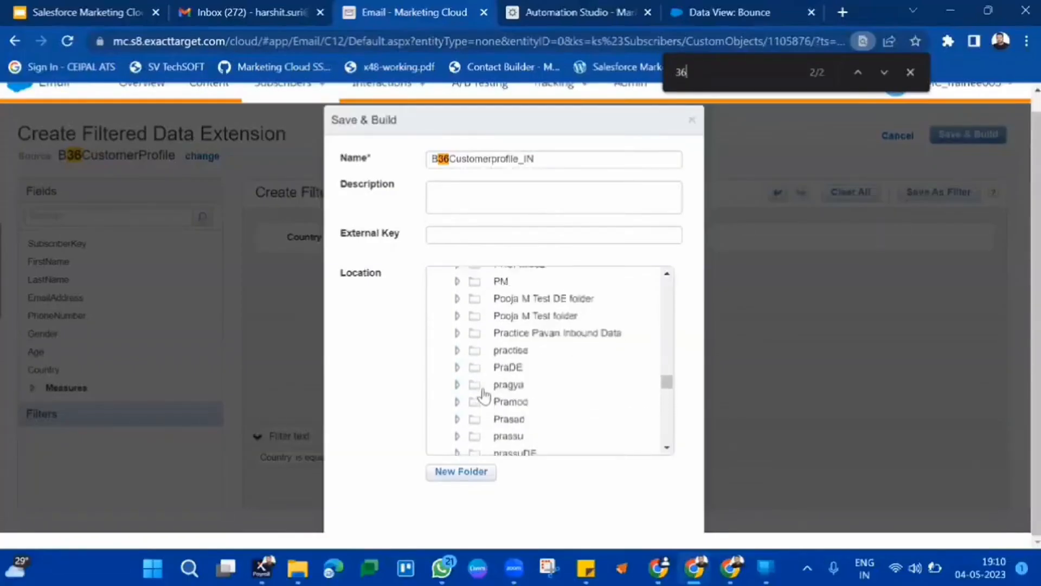
scroll(484, 396, "up", 20)
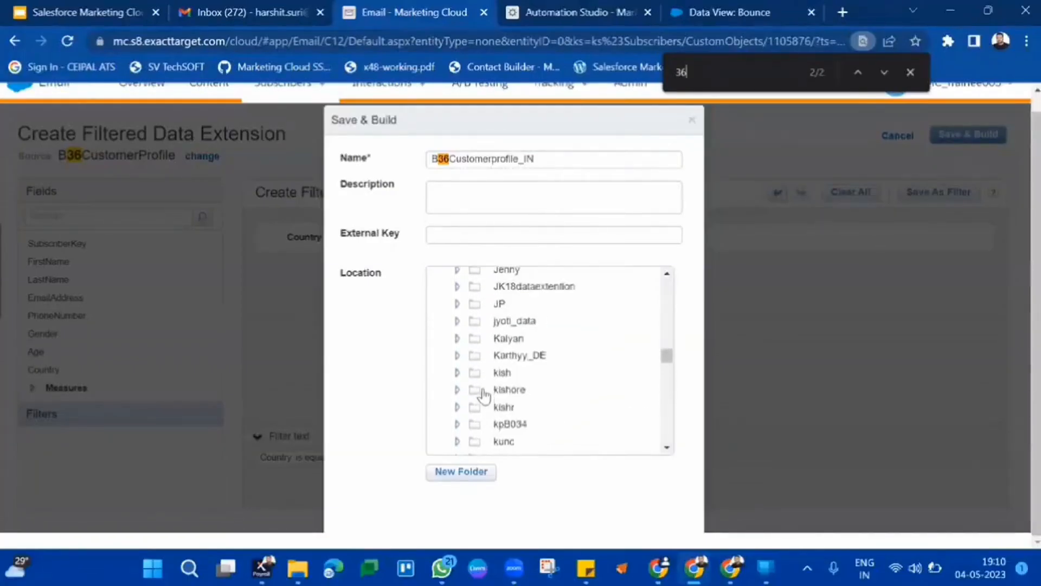
scroll(485, 396, "up", 20)
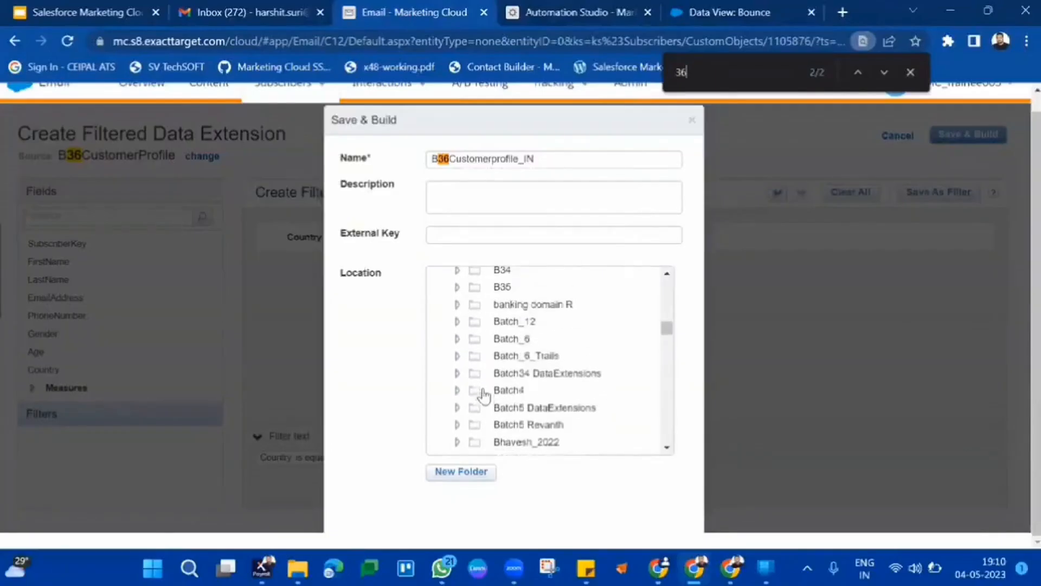
scroll(484, 396, "up", 10)
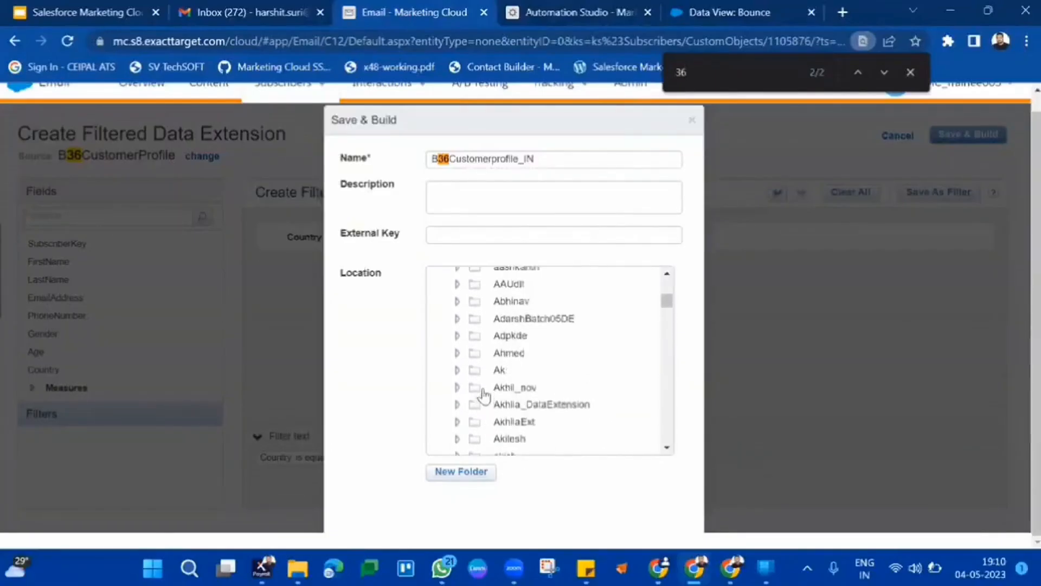
scroll(485, 395, "down", 10)
scroll(485, 396, "down", 10)
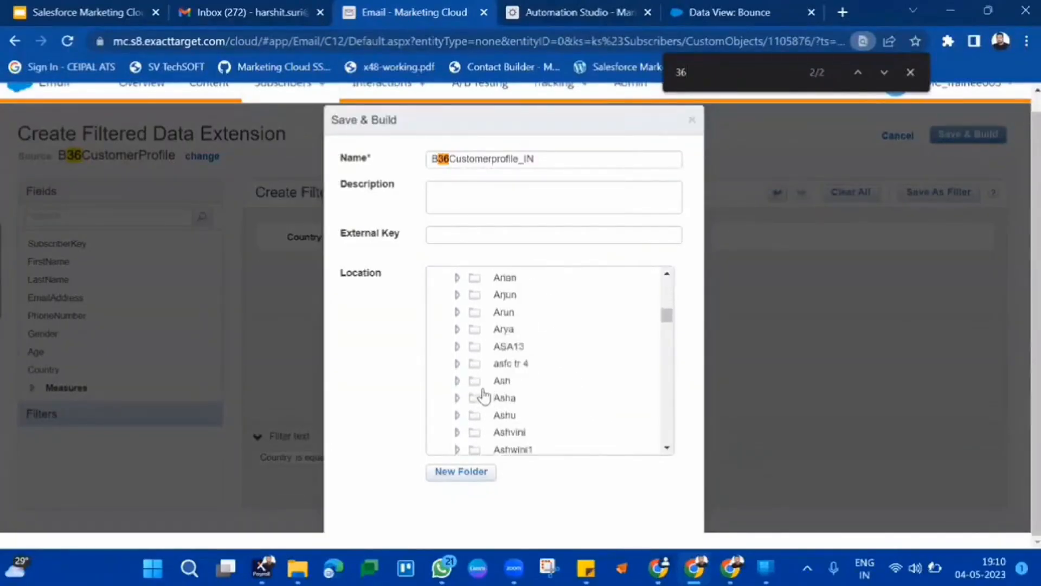
scroll(484, 395, "down", 2)
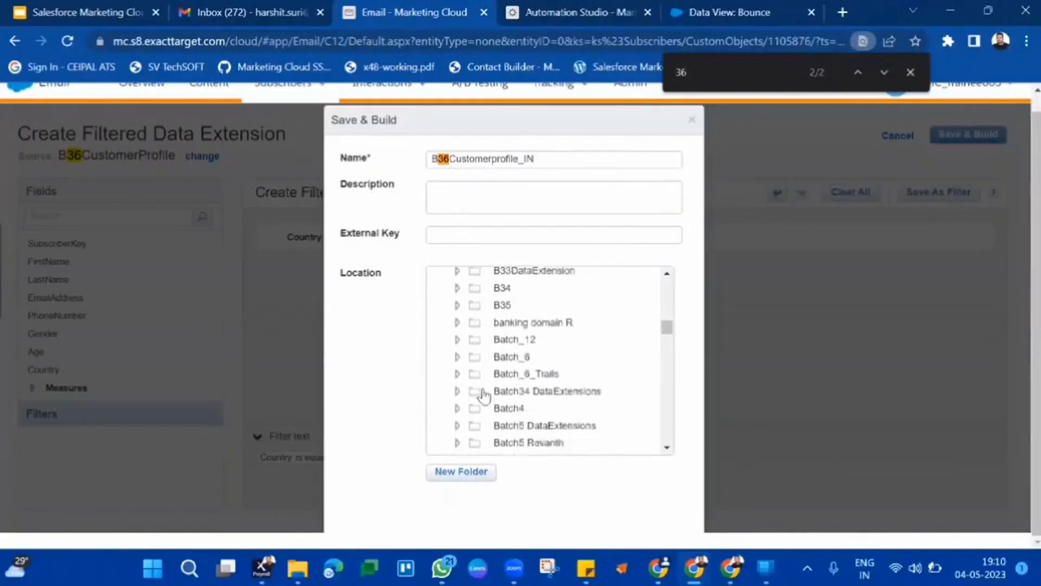
scroll(495, 349, "up", 4)
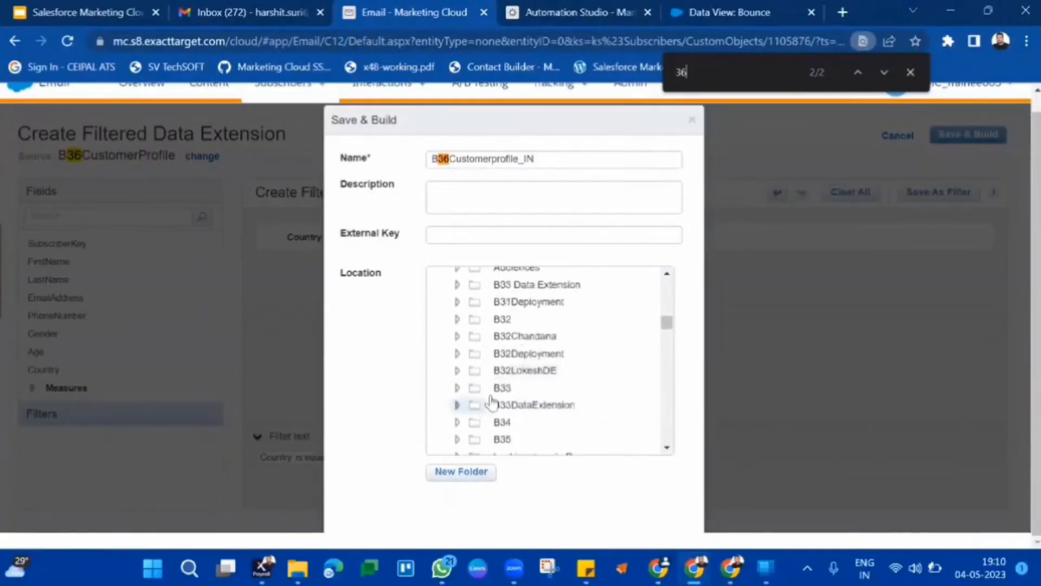
scroll(530, 407, "down", 3)
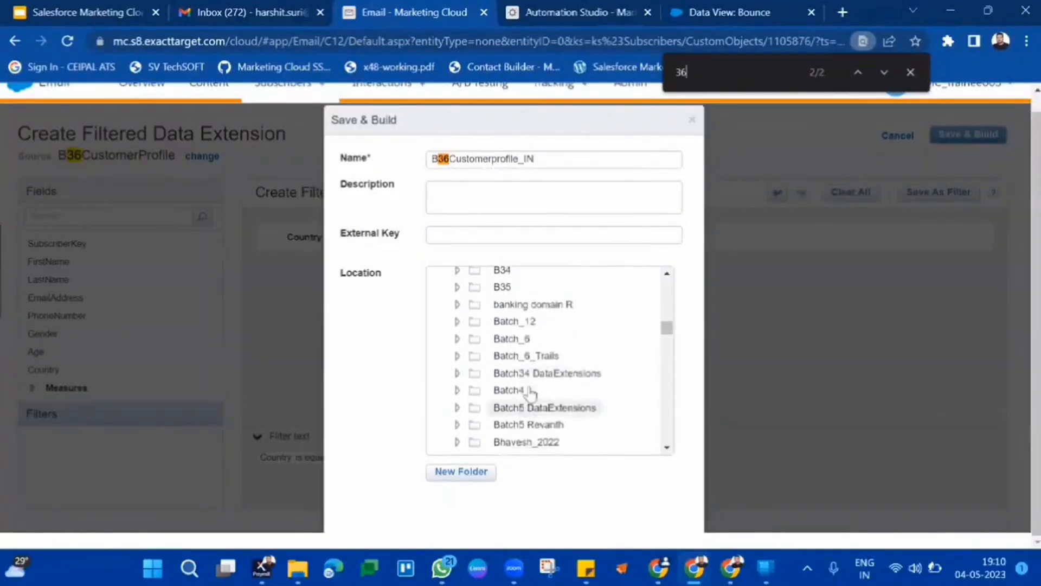
scroll(536, 383, "down", 15)
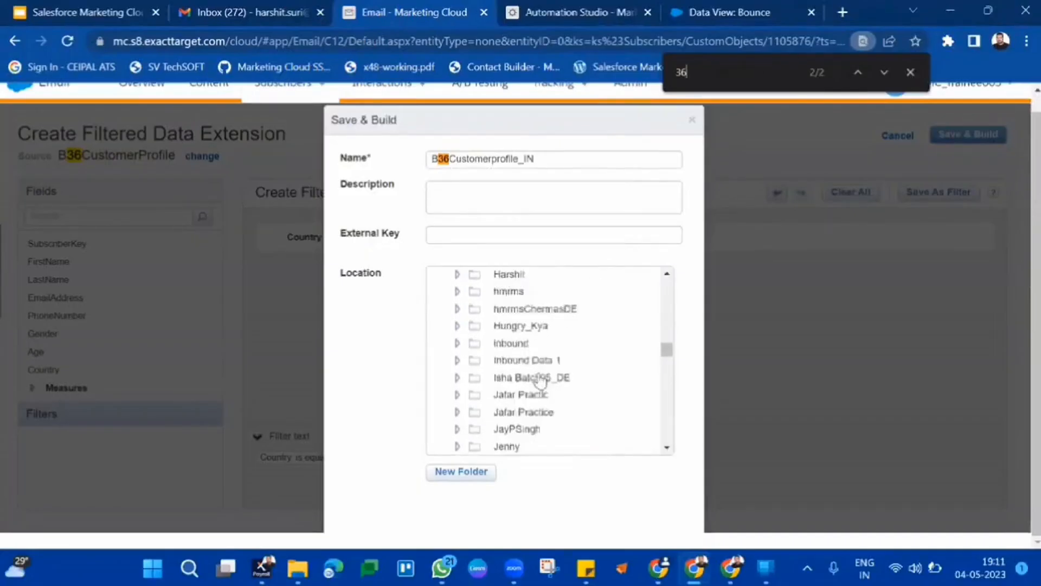
scroll(540, 381, "down", 10)
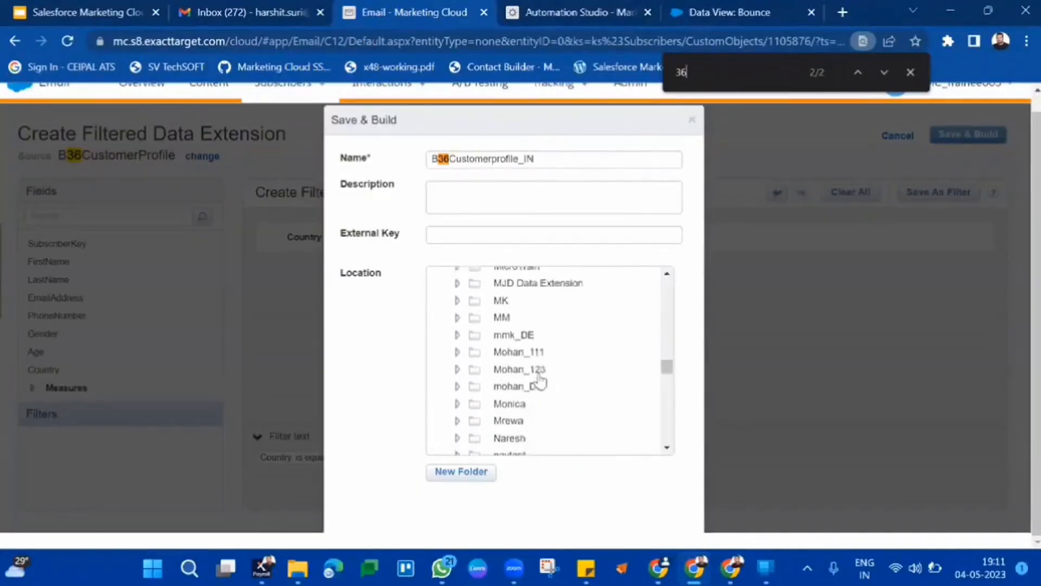
scroll(540, 382, "down", 12)
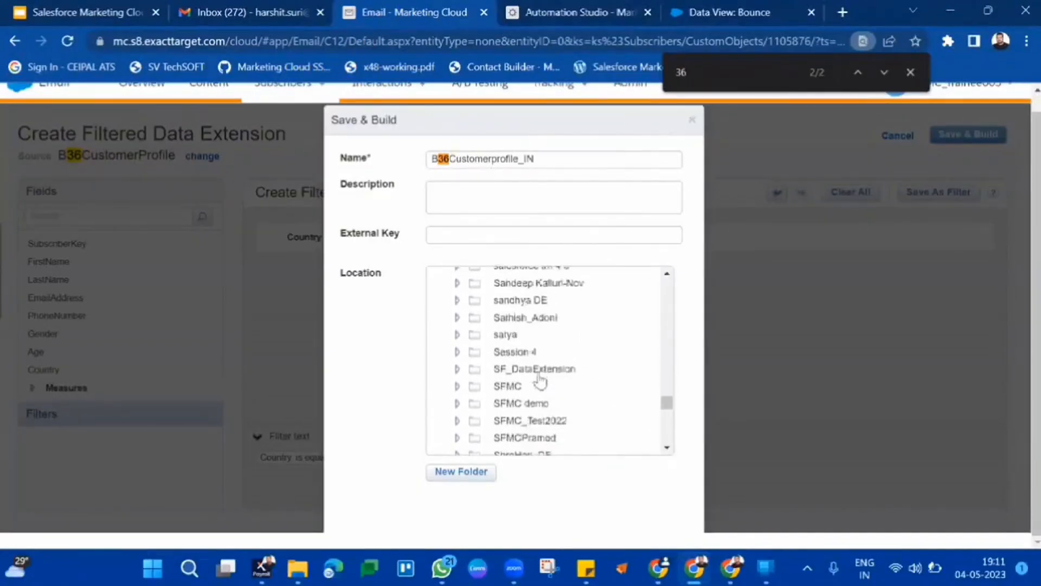
scroll(539, 381, "down", 3)
scroll(540, 380, "up", 2)
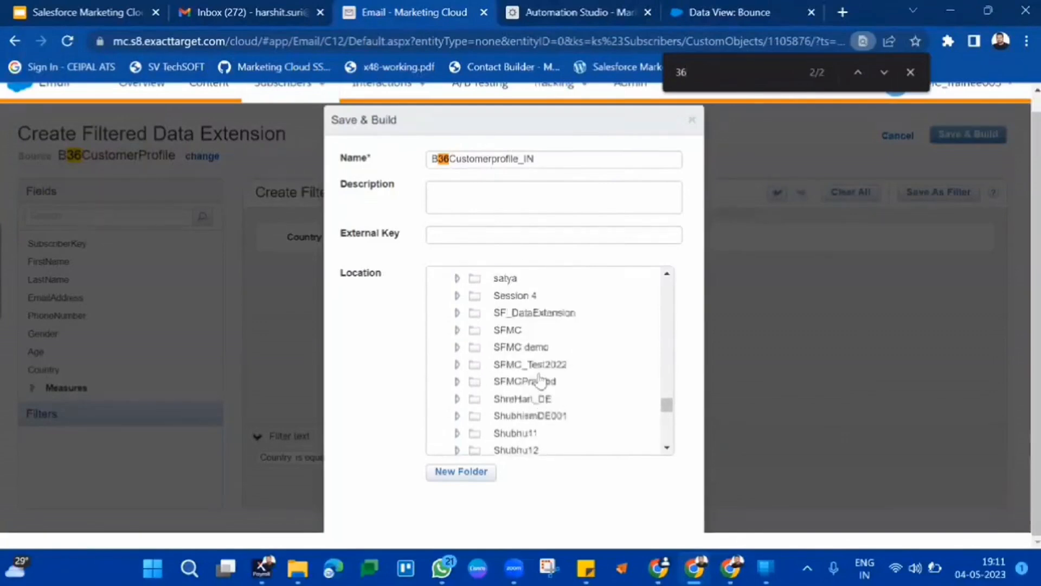
scroll(541, 381, "down", 10)
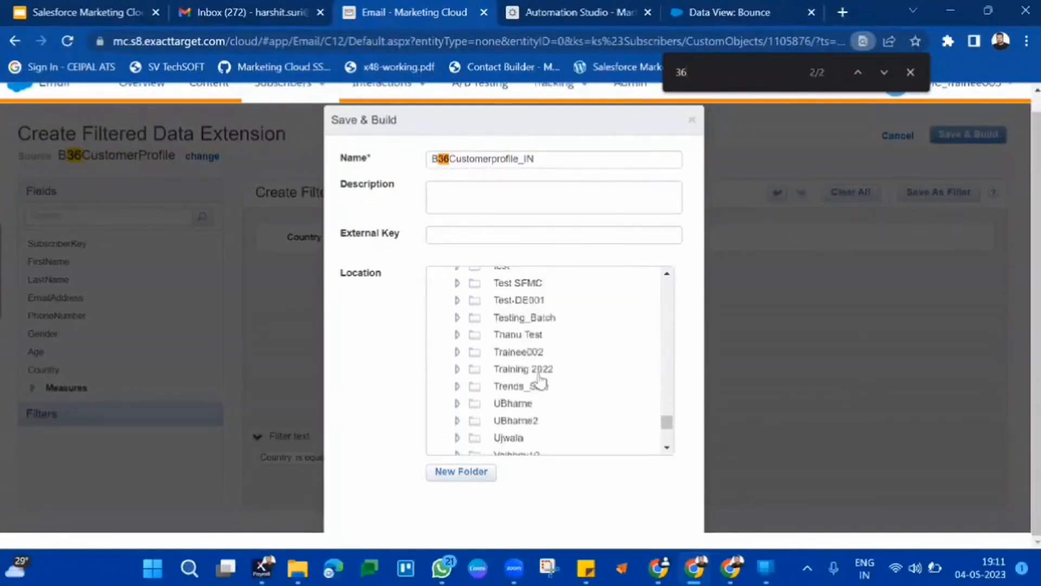
scroll(540, 382, "down", 5)
scroll(539, 380, "up", 15)
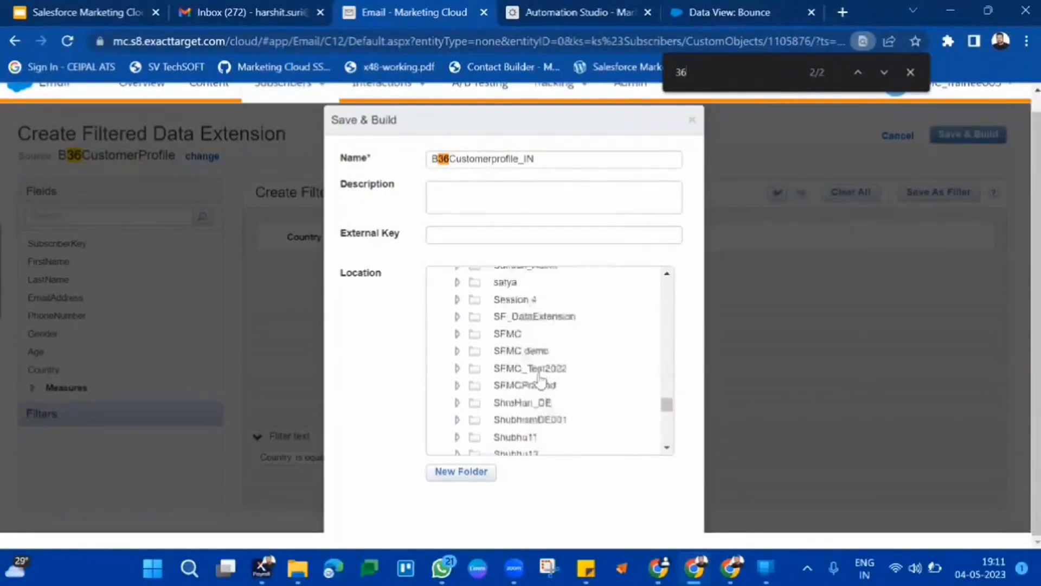
scroll(539, 381, "up", 15)
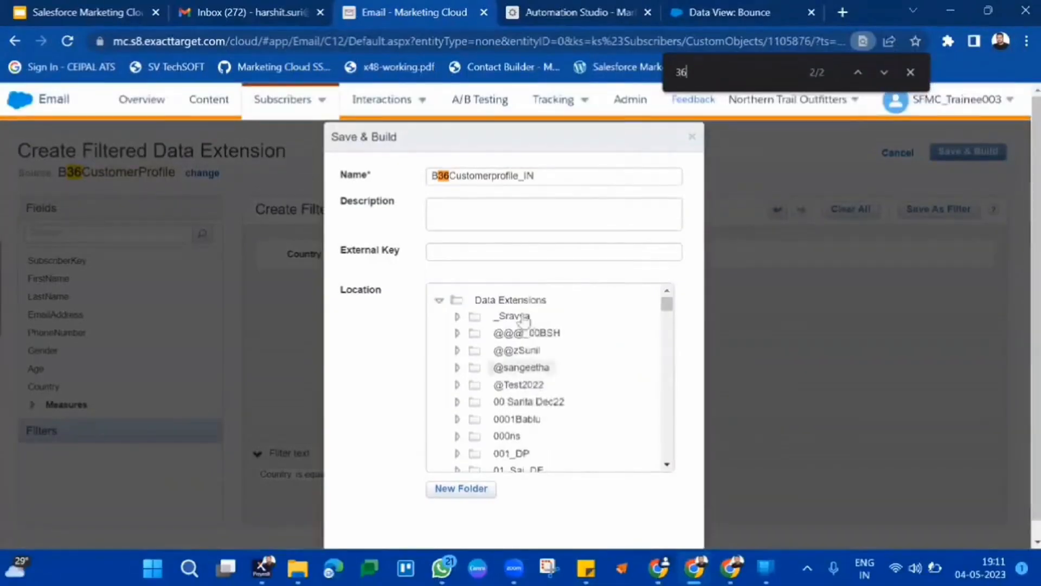
left_click(531, 300)
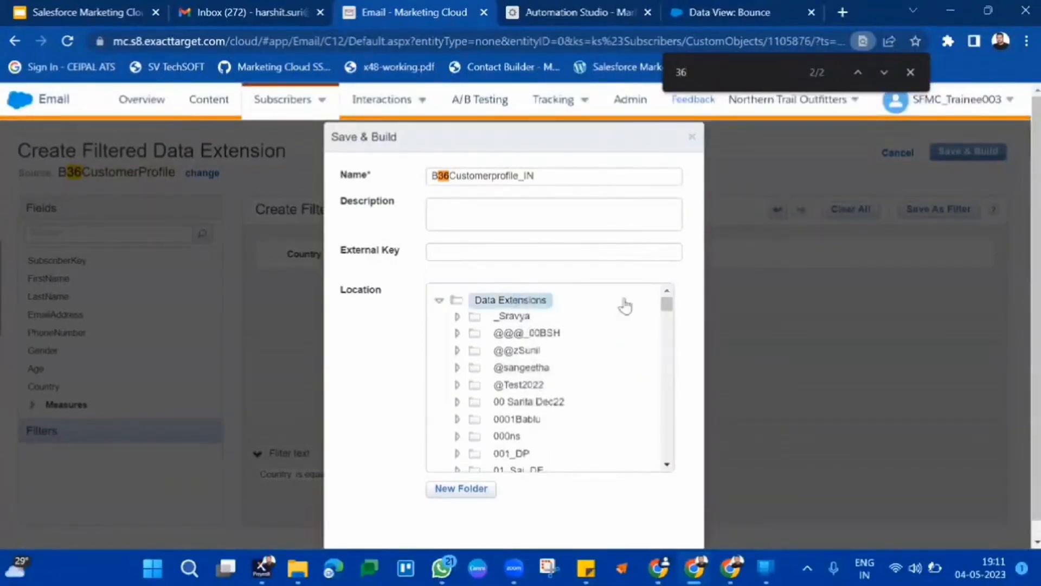
Save the filtered data extension in the Data Extensions root folder.
scroll(607, 434, "down", 3)
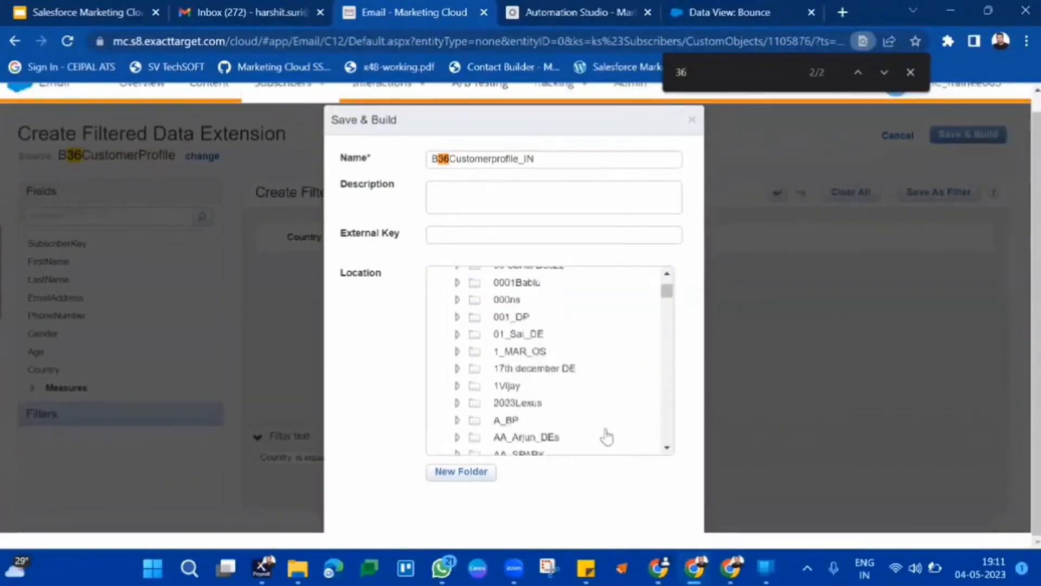
scroll(606, 437, "down", 3)
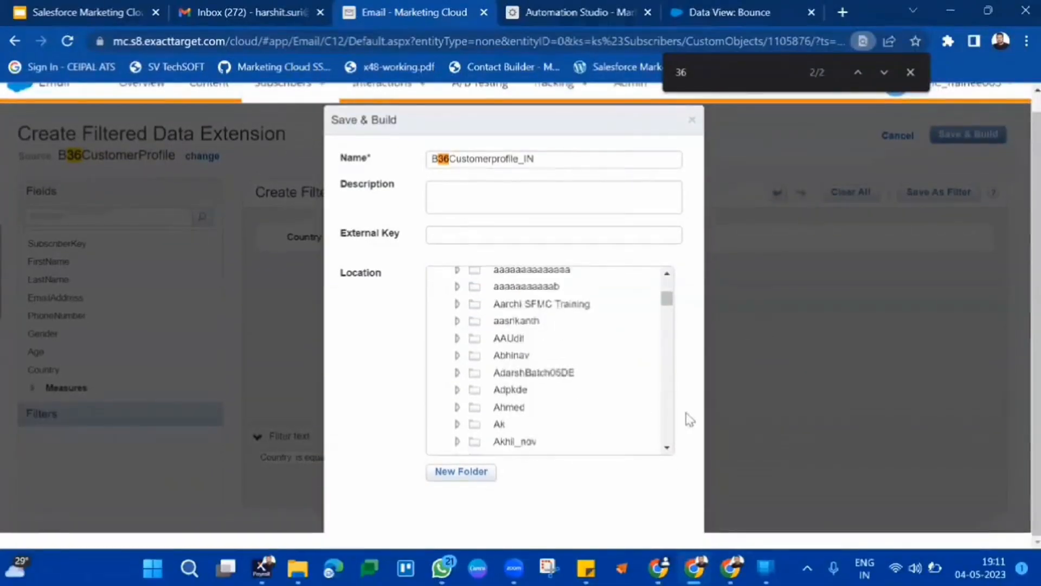
left_click(1023, 41)
left_click(1017, 200)
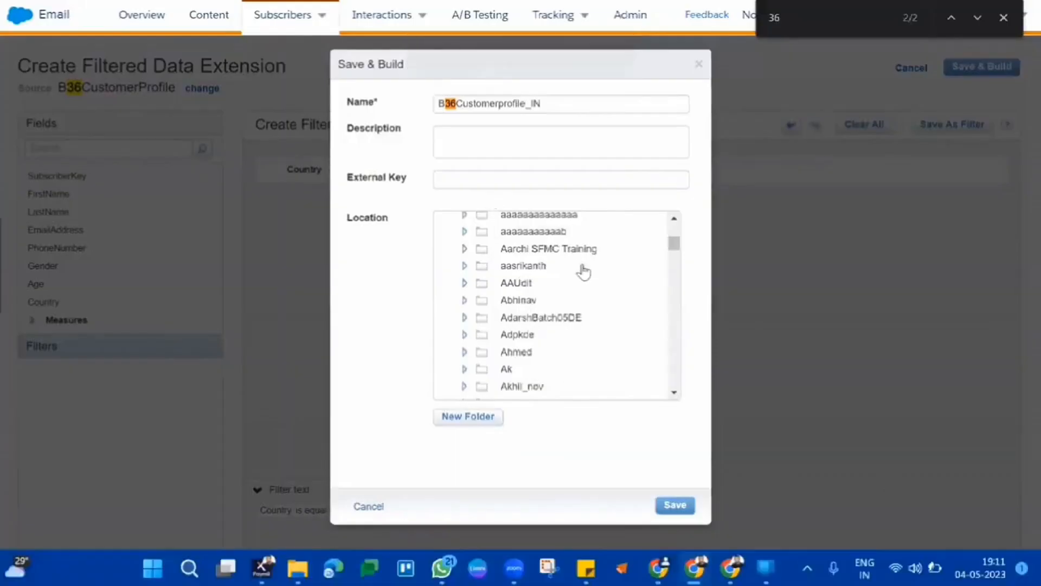
scroll(581, 269, "up", 5)
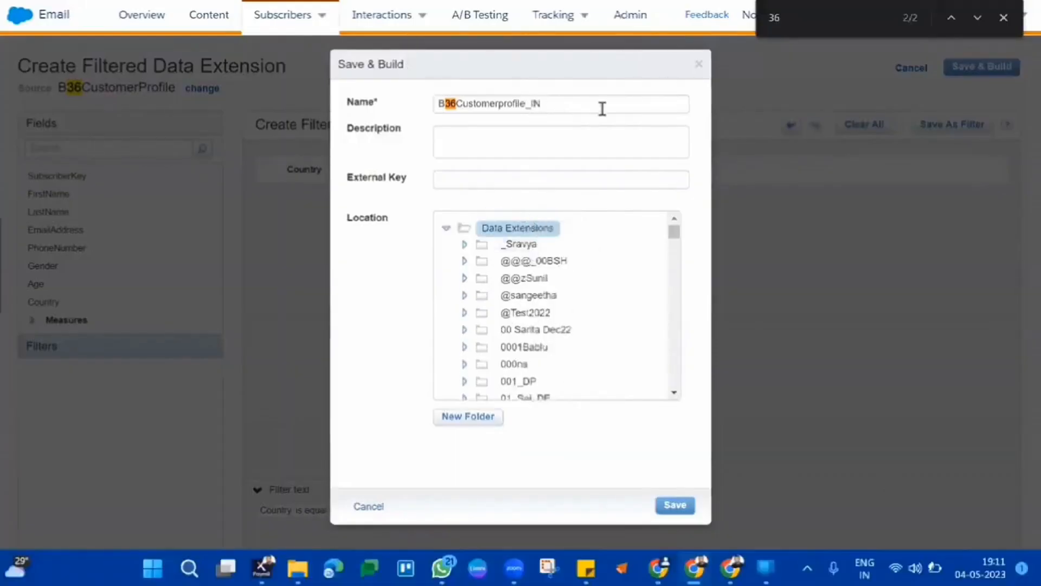
left_click(671, 507)
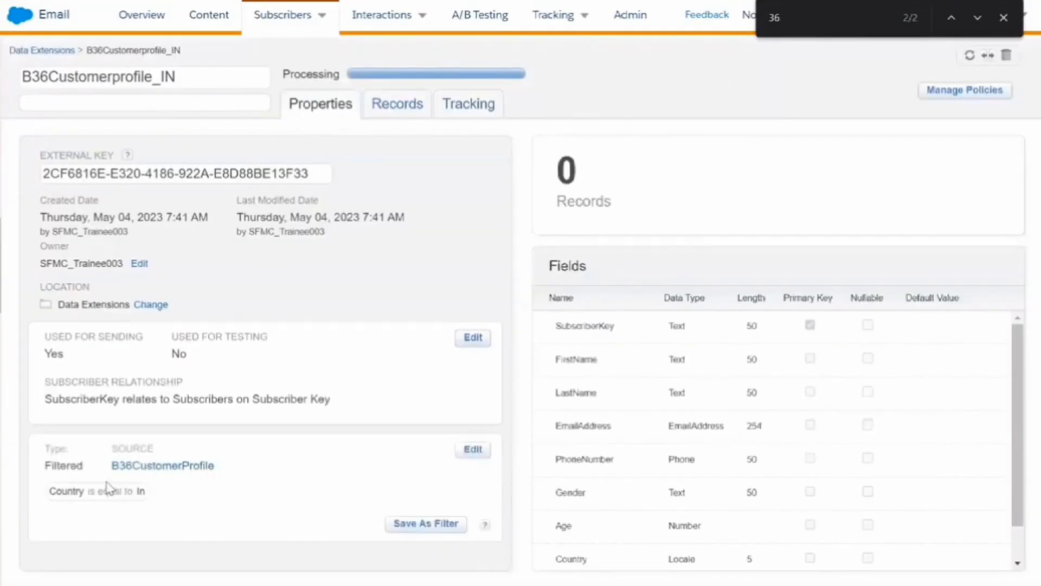
Review the new data extension's type, record count, filter and records.
double_click(76, 463)
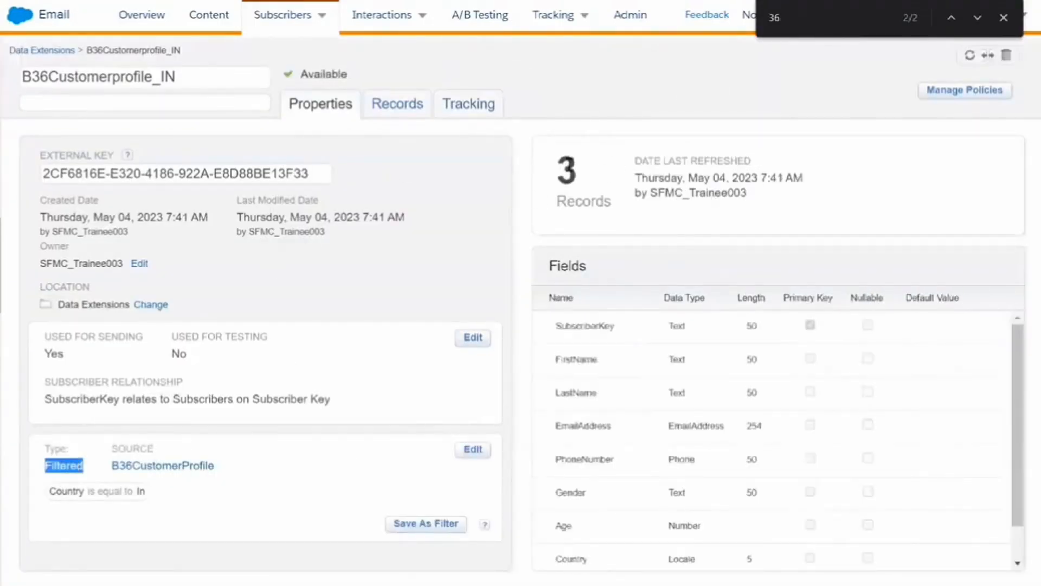
double_click(568, 164)
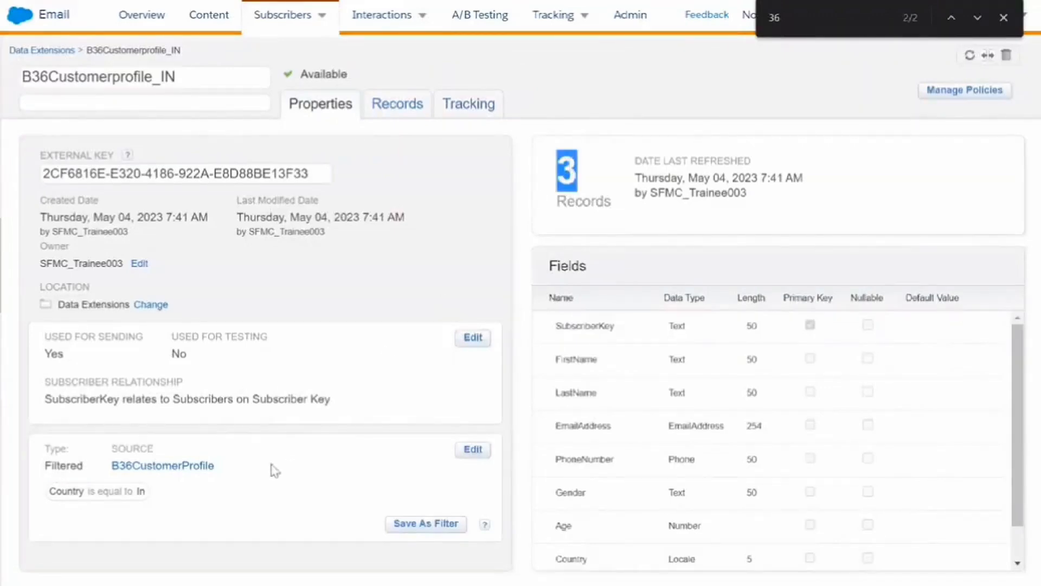
left_click(94, 490)
triple_click(96, 490)
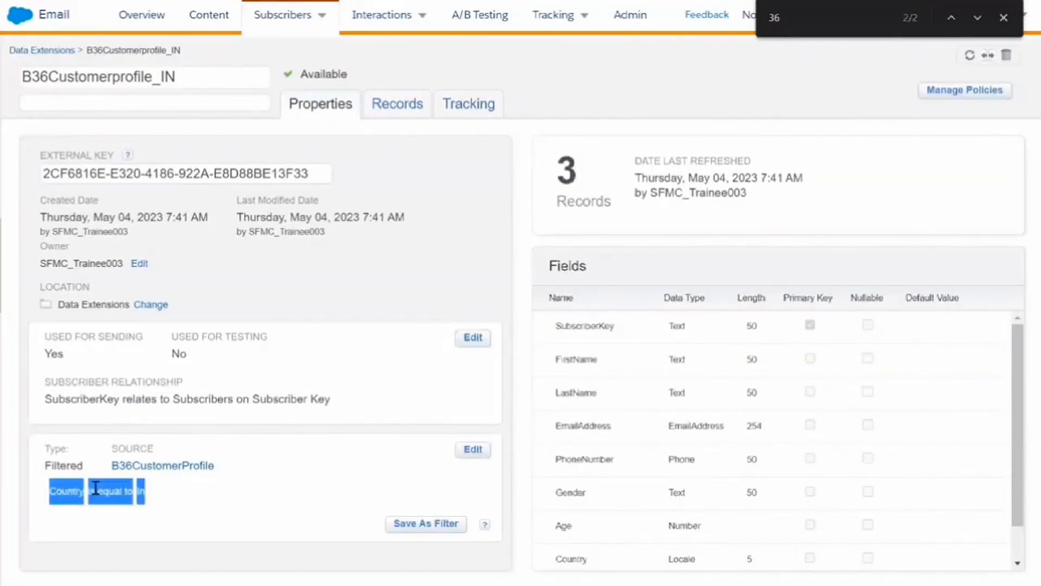
left_click(386, 106)
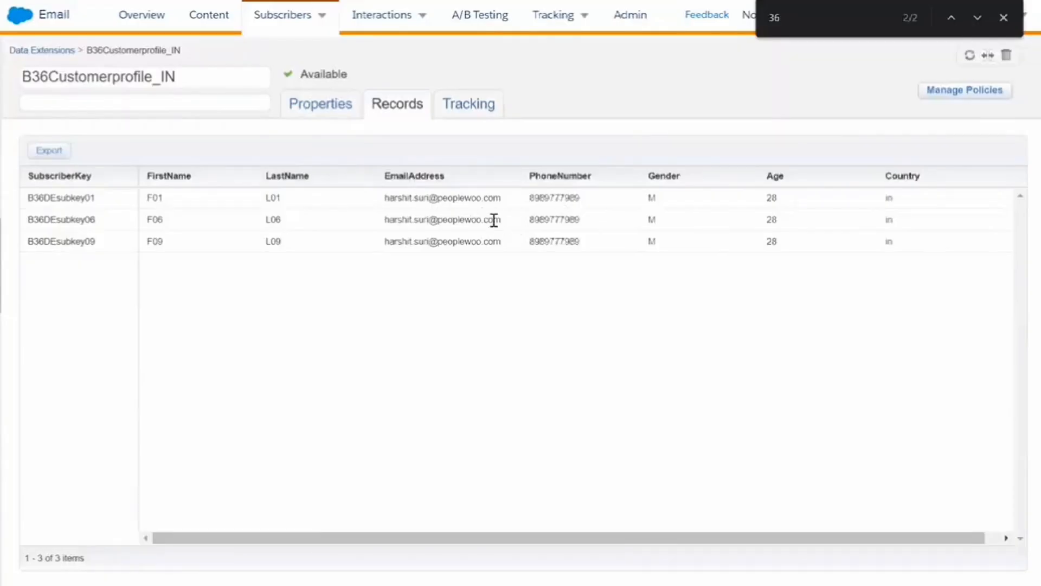
left_click_drag(51, 196, 688, 253)
left_click(687, 253)
left_click_drag(892, 205, 905, 252)
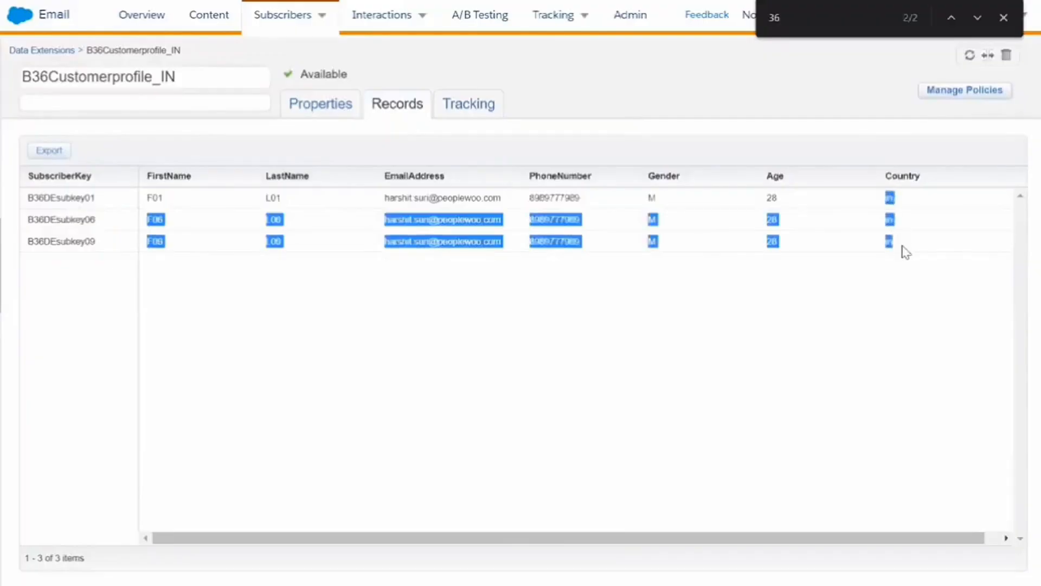
left_click(905, 252)
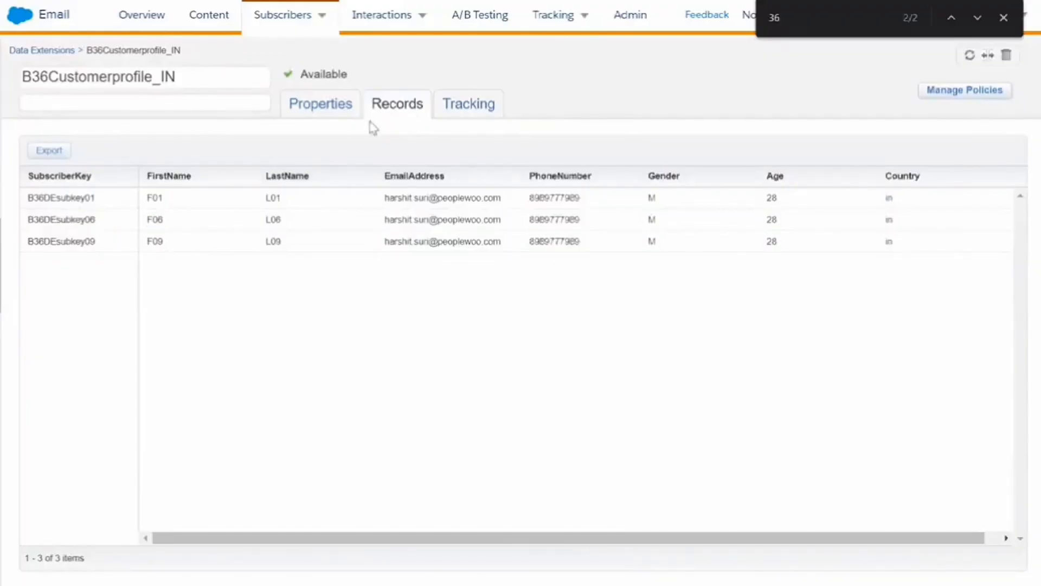
Compare the Country is equal to in filter on the properties with the listed records.
left_click(340, 109)
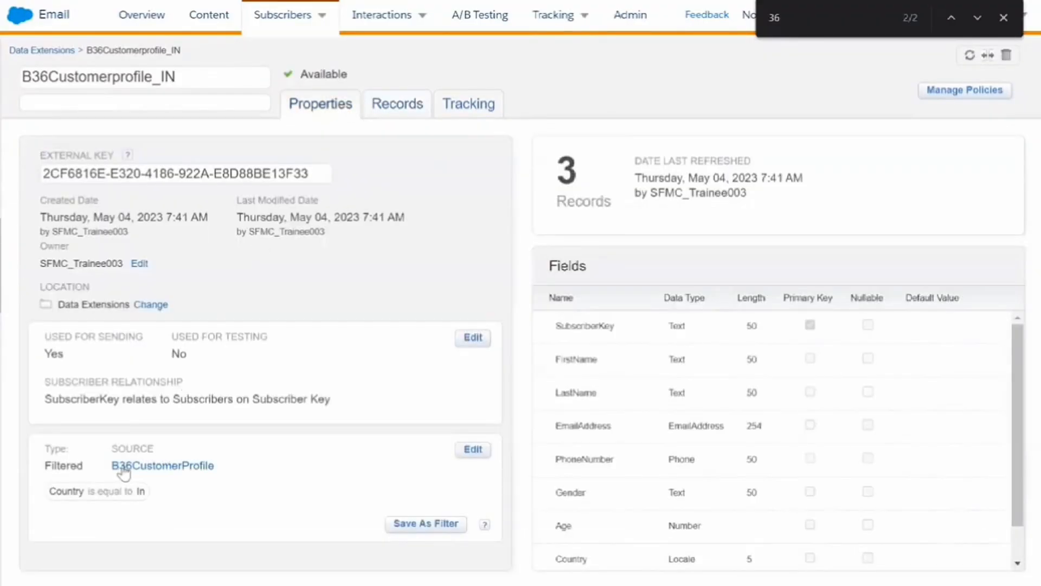
left_click_drag(108, 472, 297, 449)
left_click(296, 449)
triple_click(66, 492)
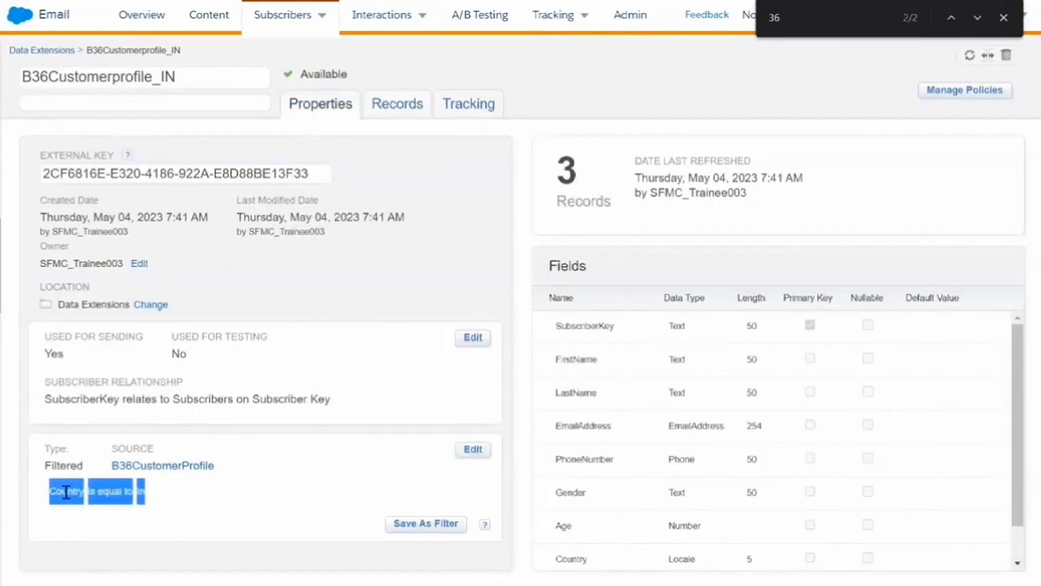
left_click(376, 101)
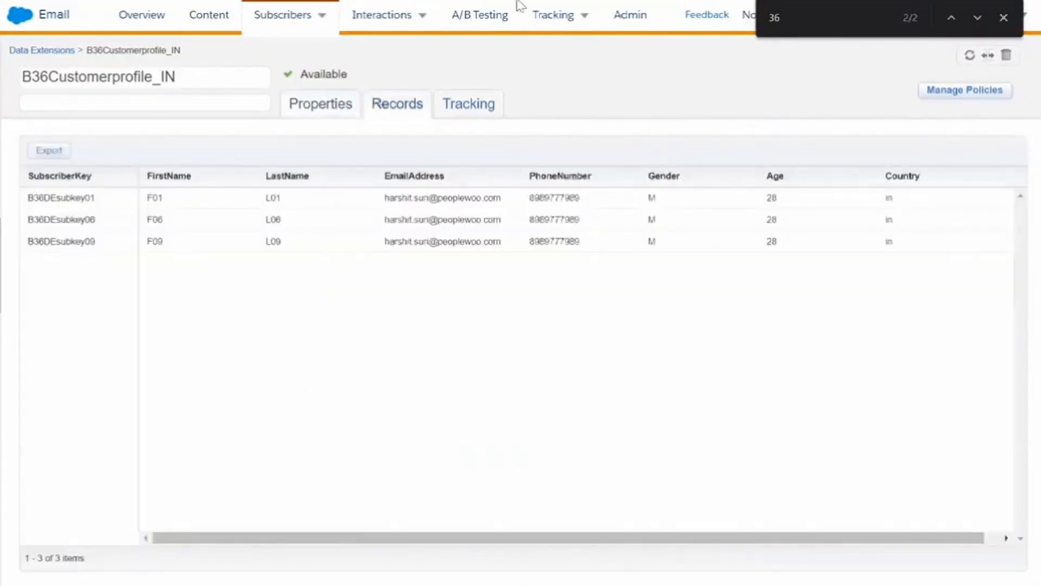
left_click(519, 55)
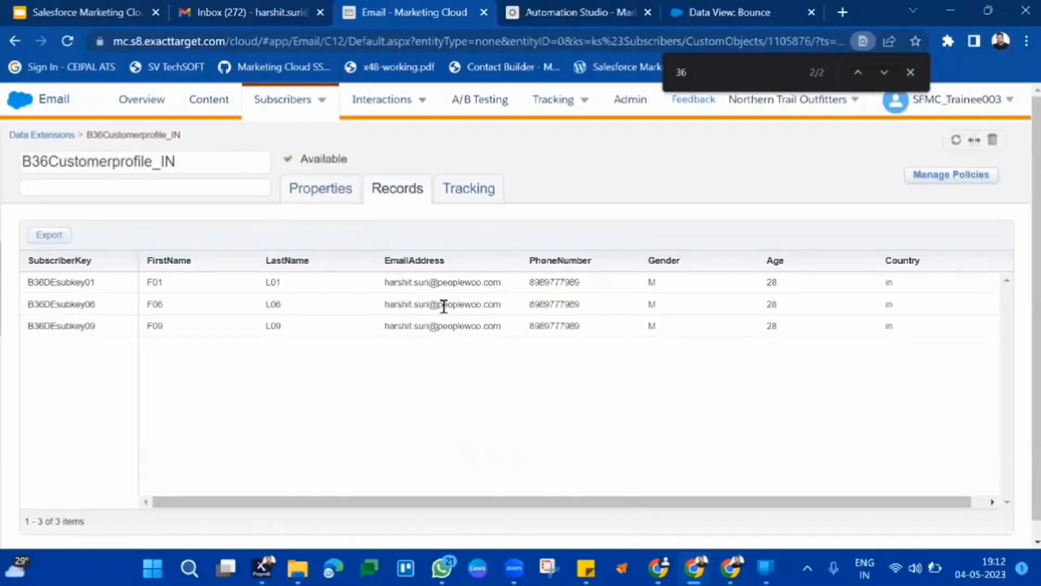
left_click(307, 190)
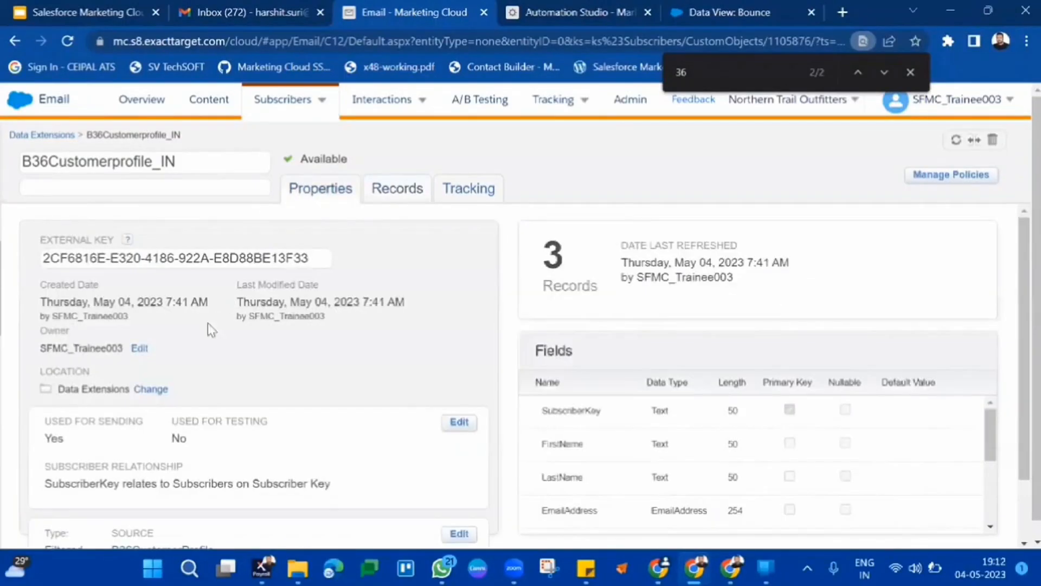
scroll(227, 349, "down", 1)
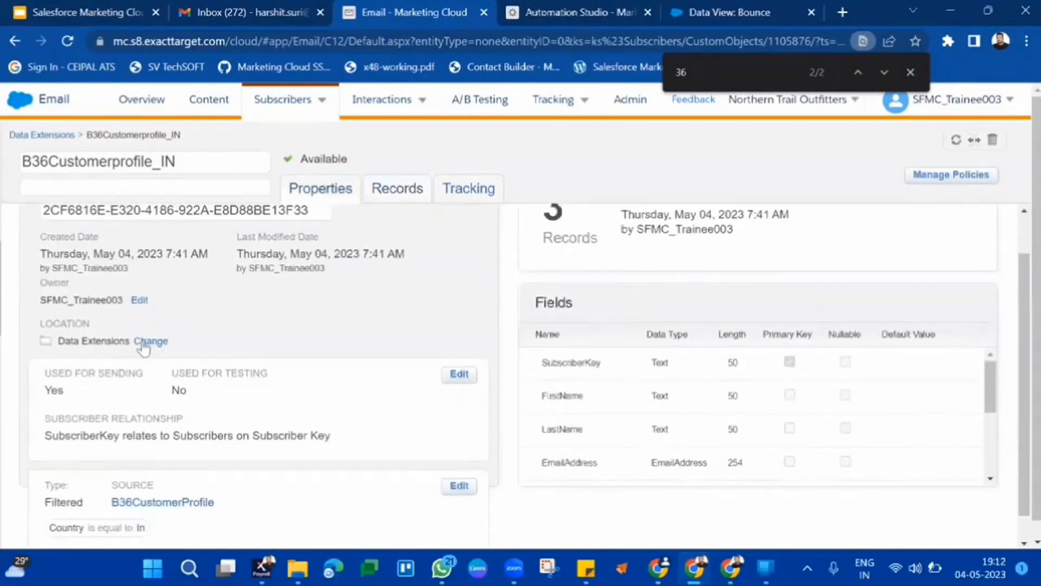
left_click(150, 341)
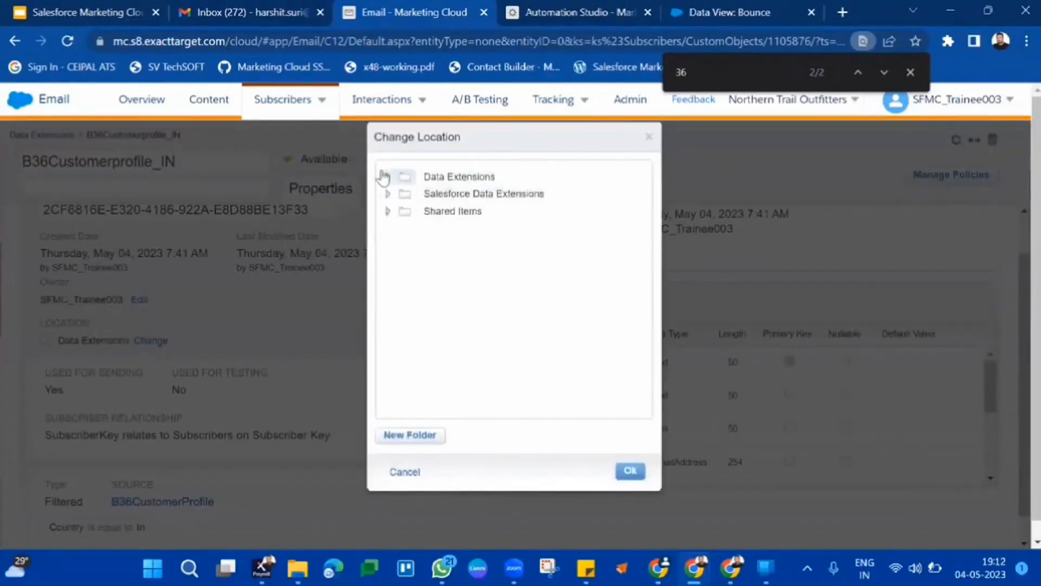
left_click(385, 176)
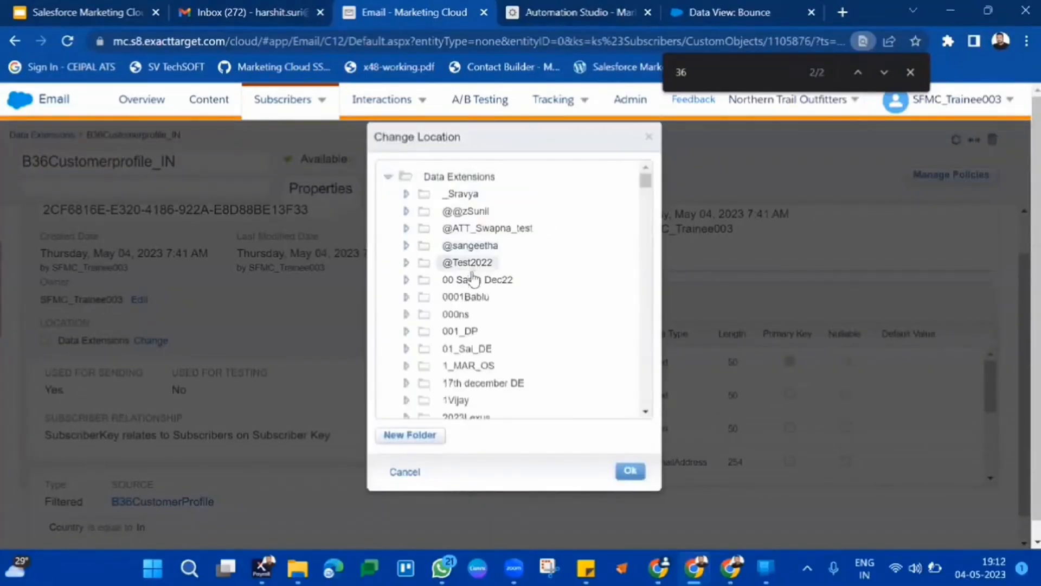
scroll(474, 347, "down", 10)
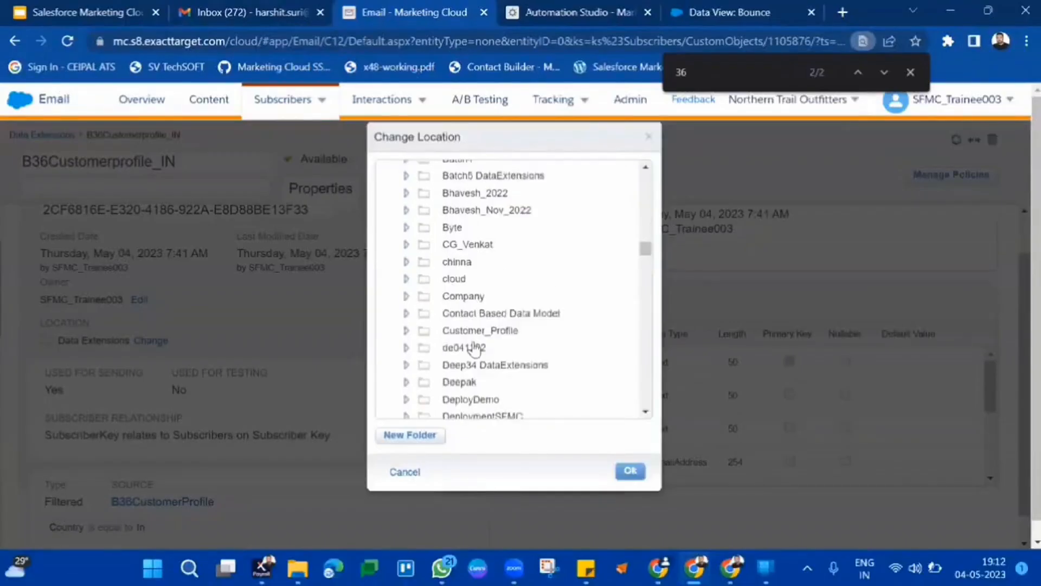
scroll(475, 348, "up", 2)
scroll(475, 347, "up", 1)
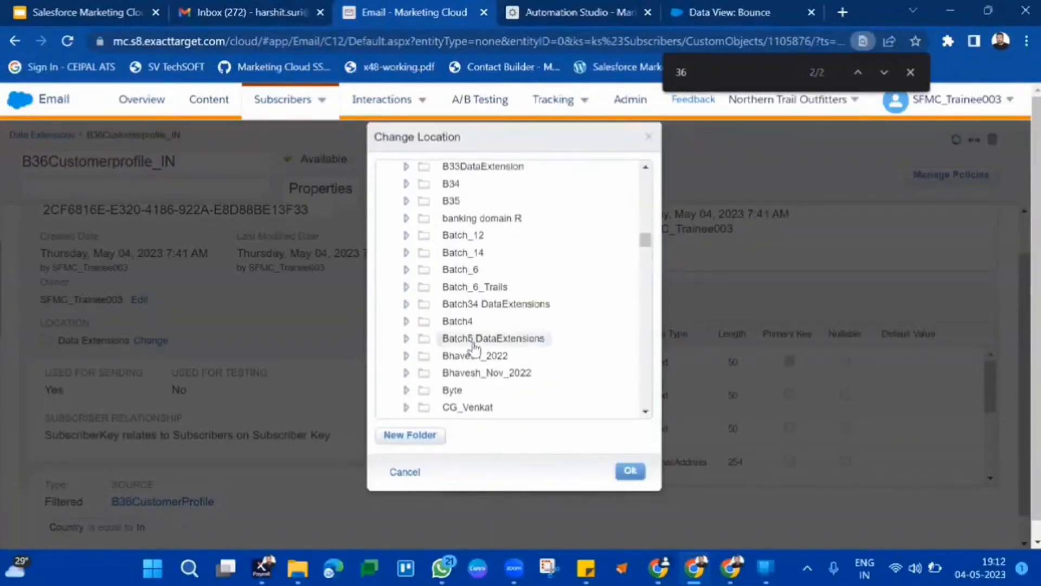
key("ctrl+f")
scroll(473, 347, "down", 20)
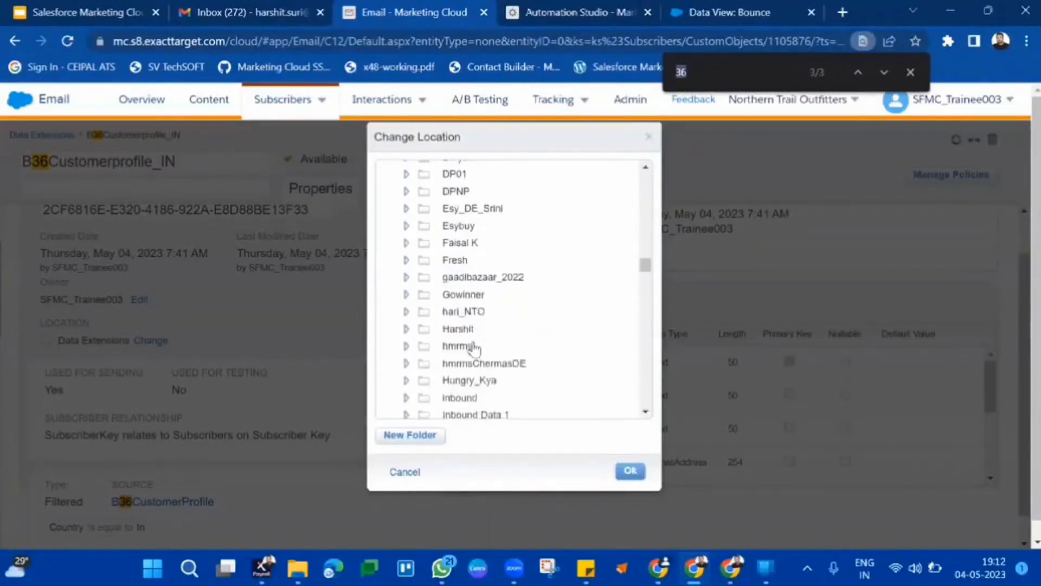
scroll(473, 347, "down", 20)
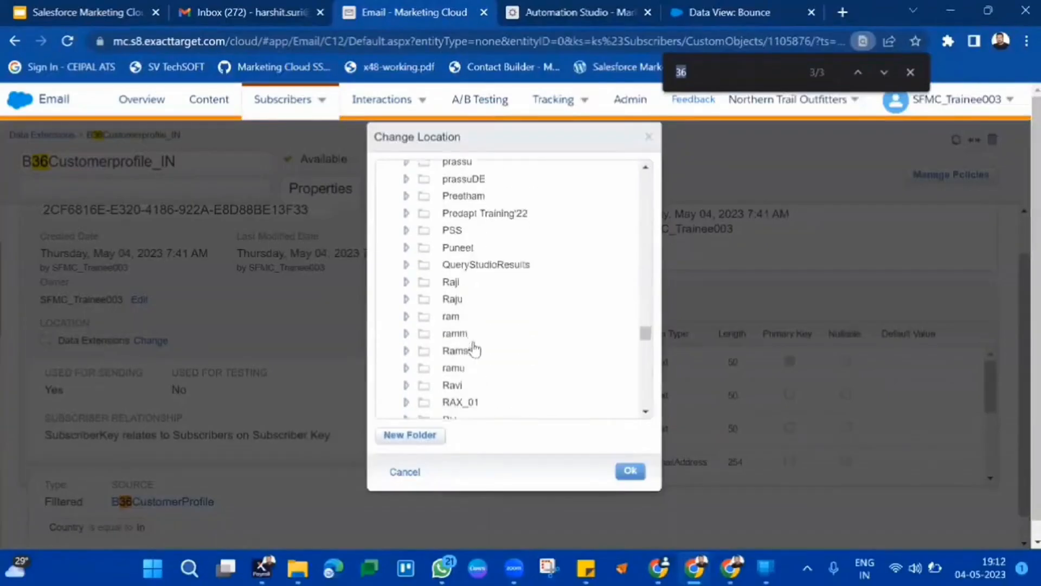
scroll(474, 347, "down", 12)
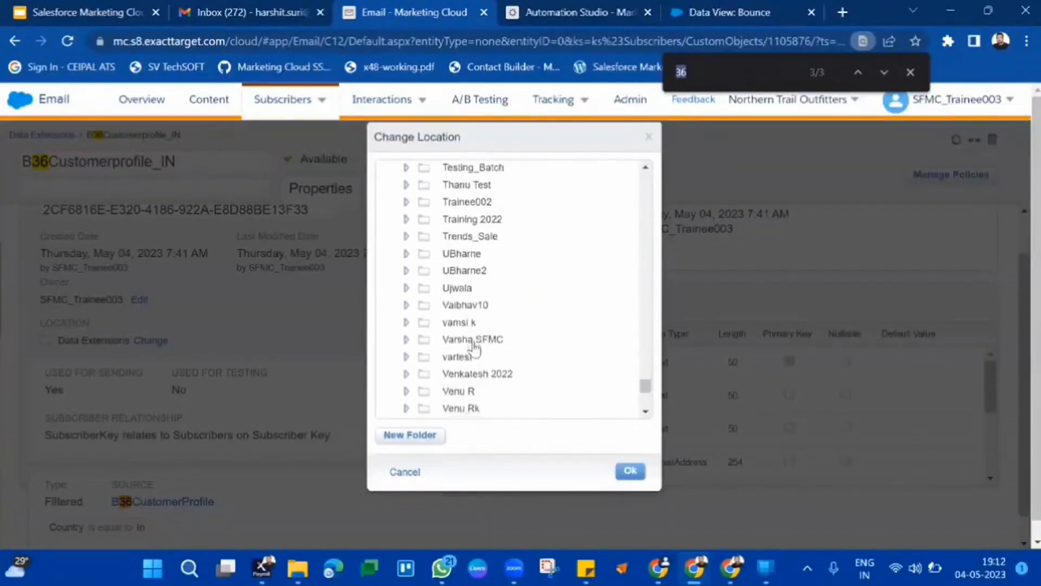
scroll(473, 347, "down", 1)
scroll(473, 347, "up", 20)
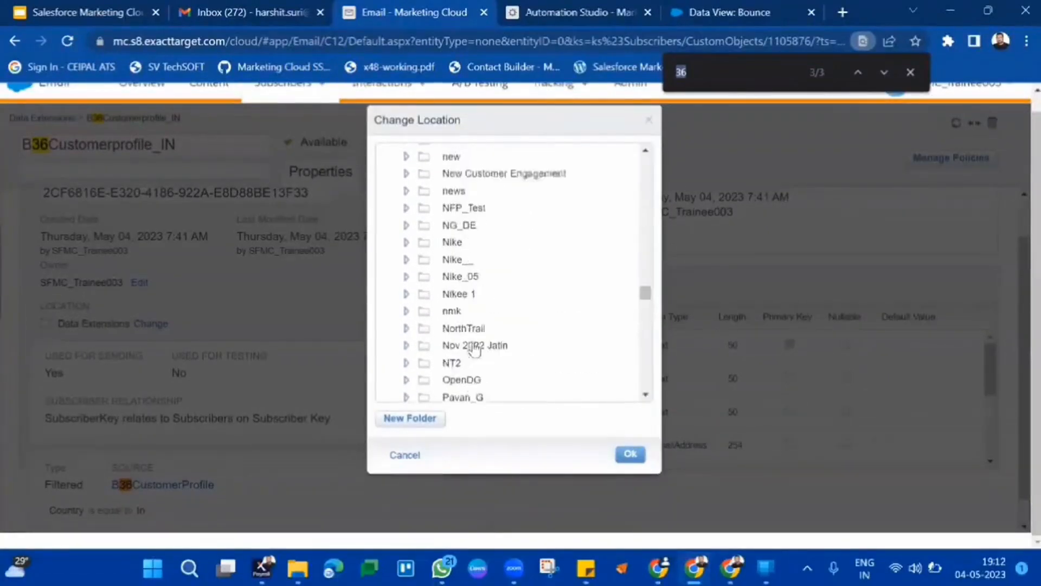
scroll(473, 347, "up", 20)
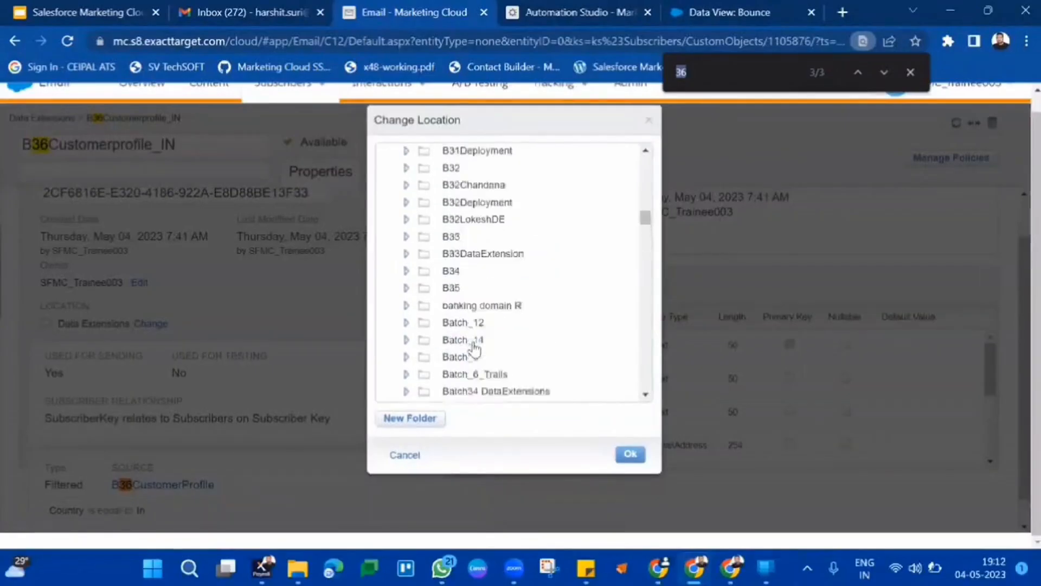
scroll(473, 347, "up", 20)
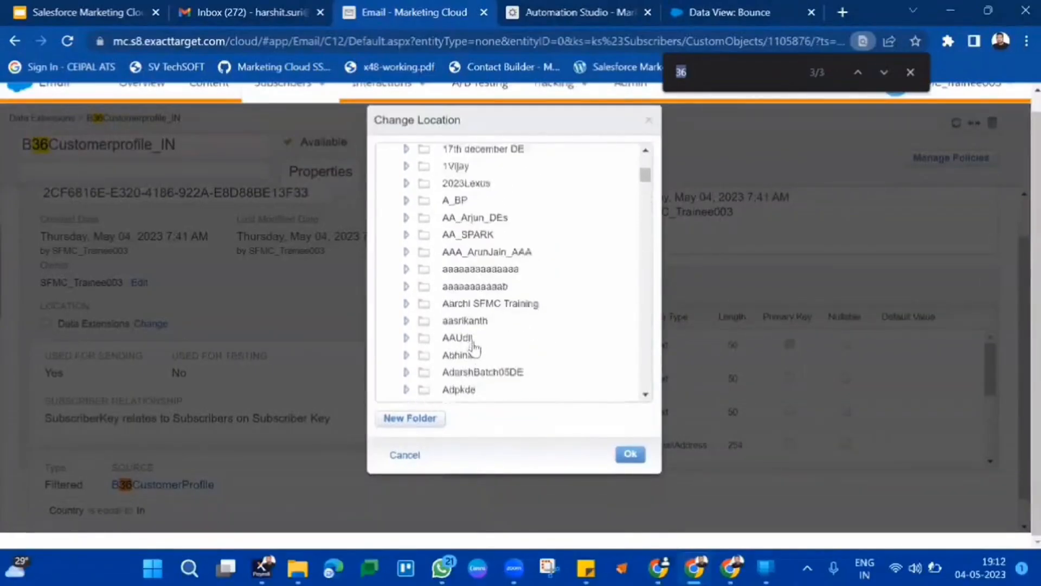
scroll(474, 347, "down", 20)
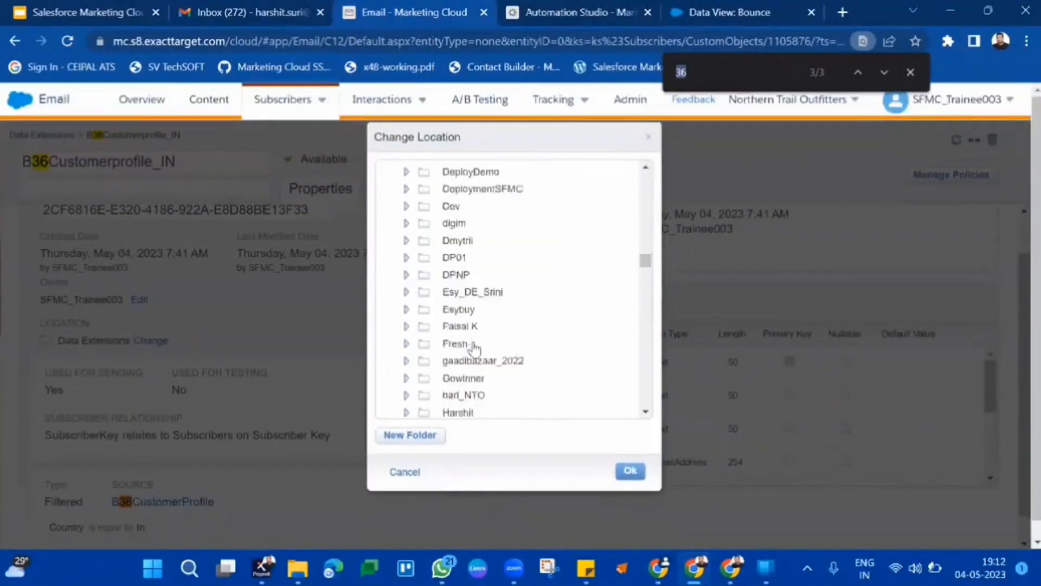
scroll(474, 348, "down", 5)
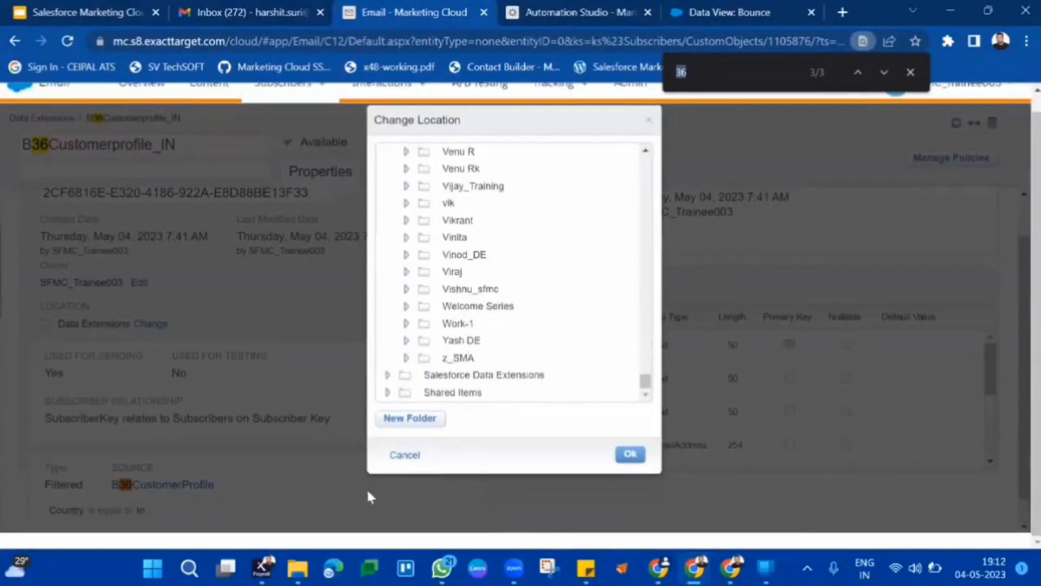
left_click(404, 455)
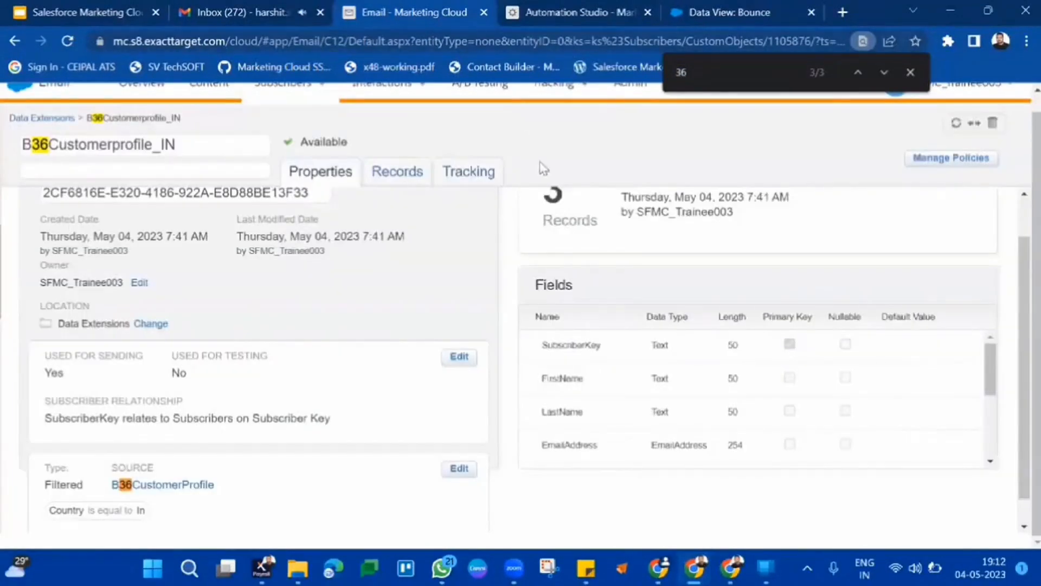
scroll(540, 163, "up", 2)
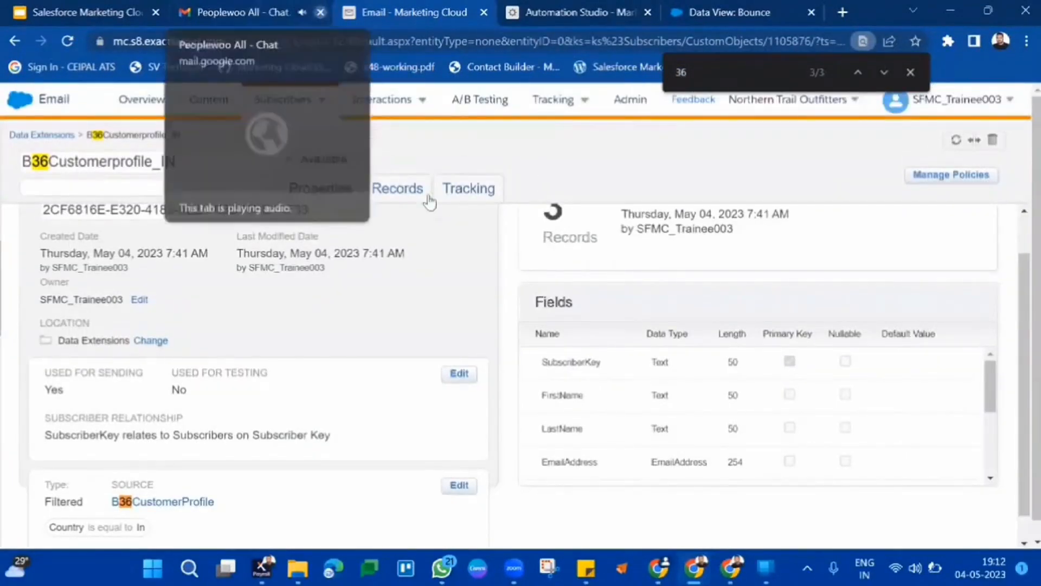
left_click(322, 13)
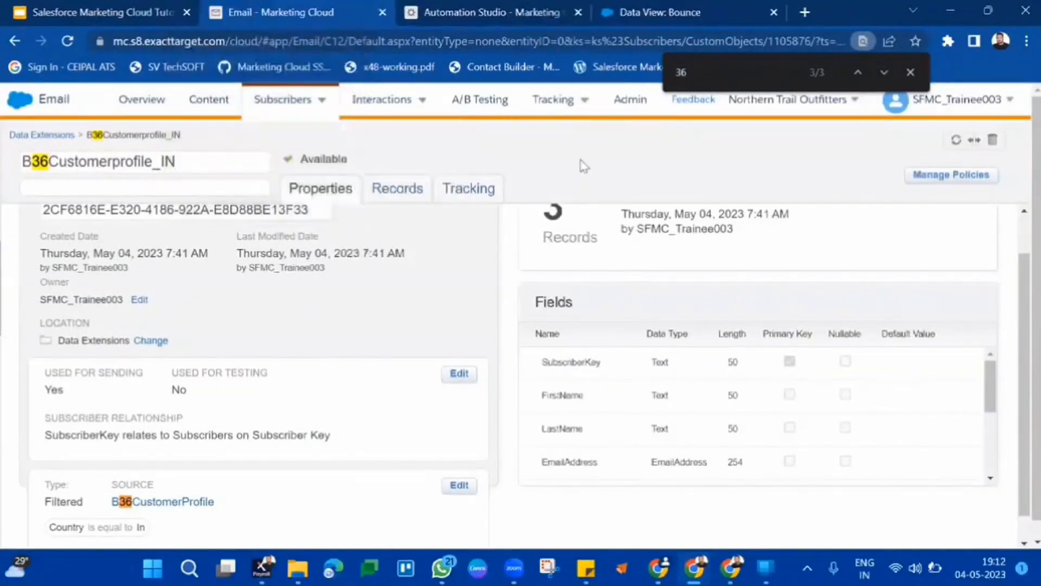
Check the filtered data extension's records and return to its properties.
left_click(407, 189)
left_click(344, 193)
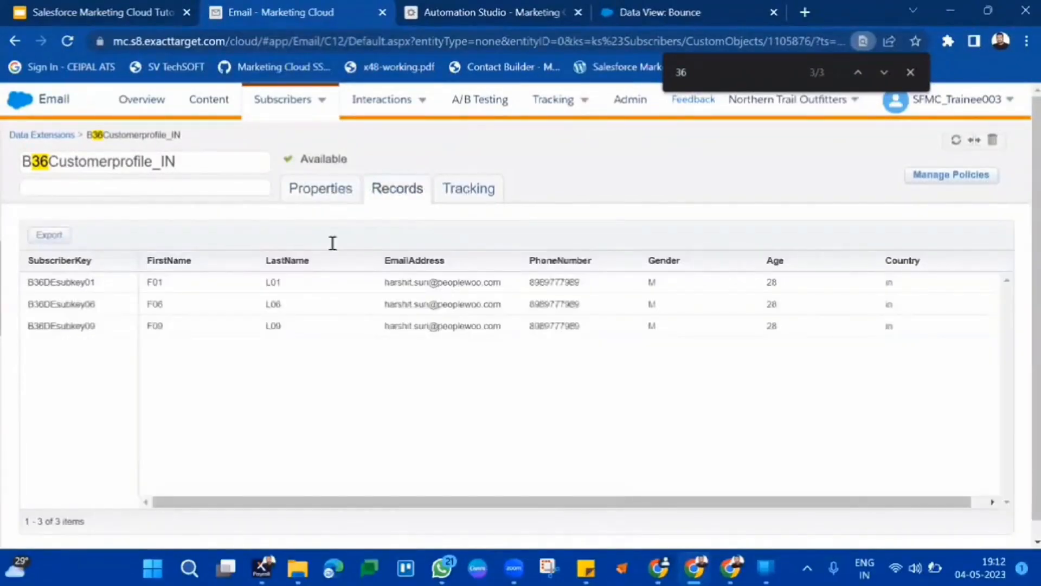
scroll(280, 418, "down", 1)
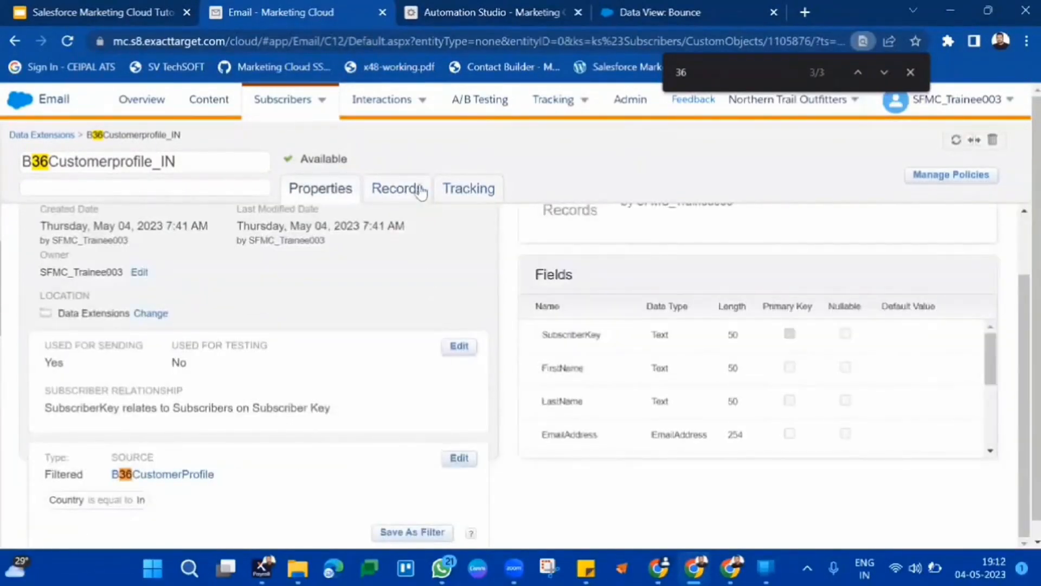
Edit the data extension's filter, add a Gender is equal to M condition joined with AND, and save and refresh.
left_click(457, 458)
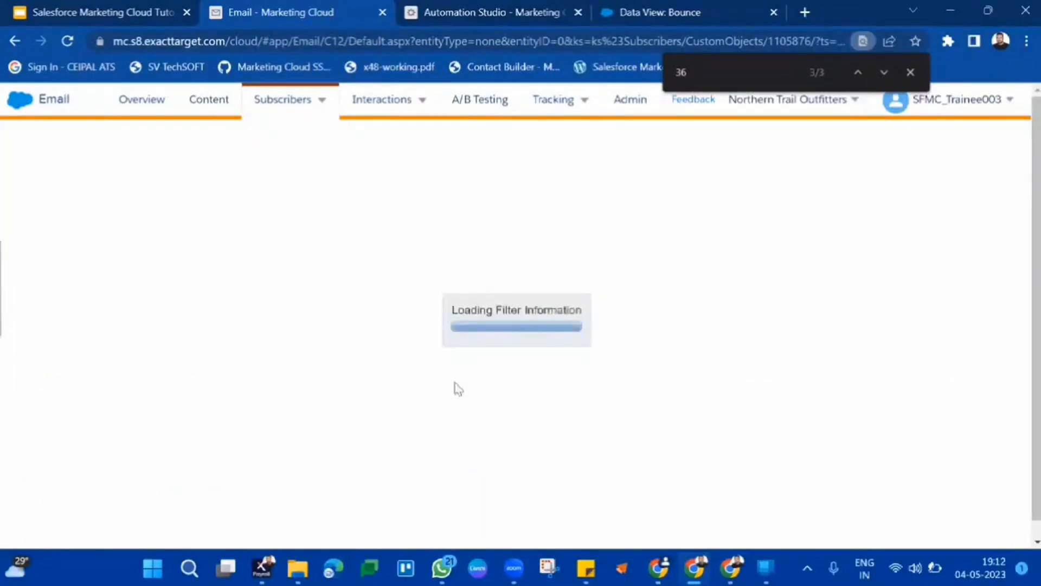
left_click(911, 70)
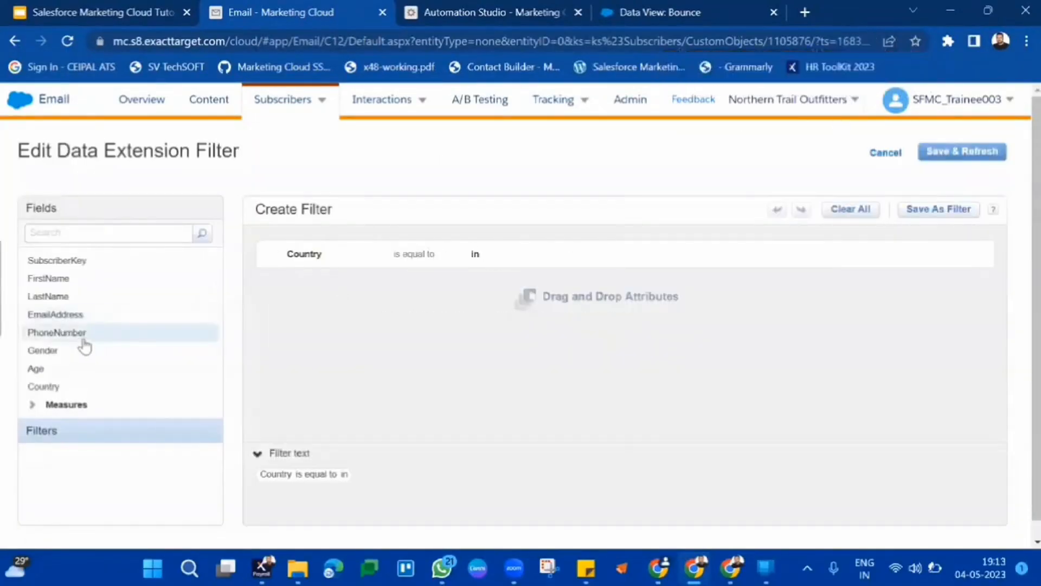
left_click_drag(374, 279, 421, 262)
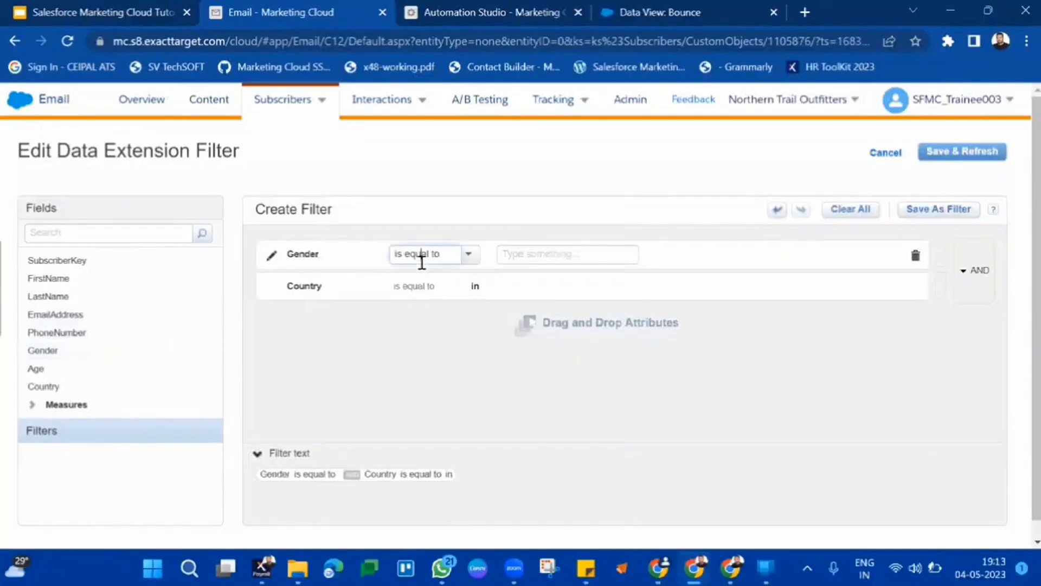
type("M")
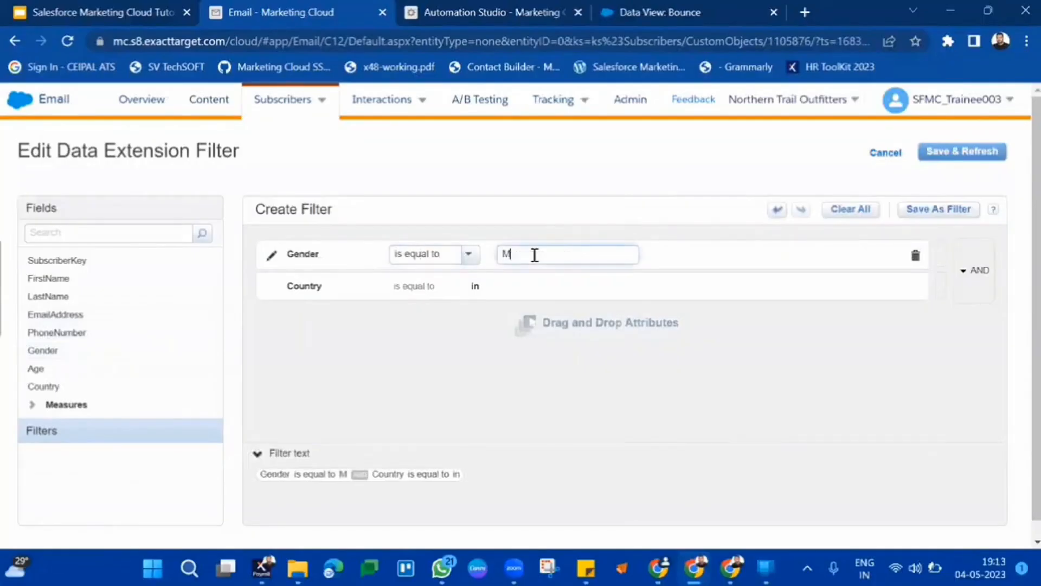
left_click(498, 332)
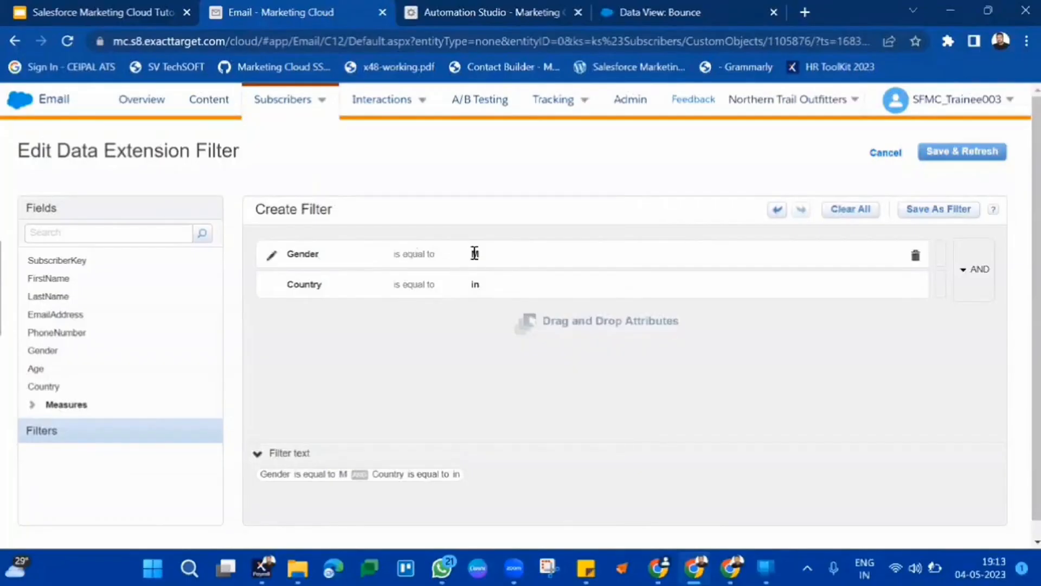
left_click(983, 156)
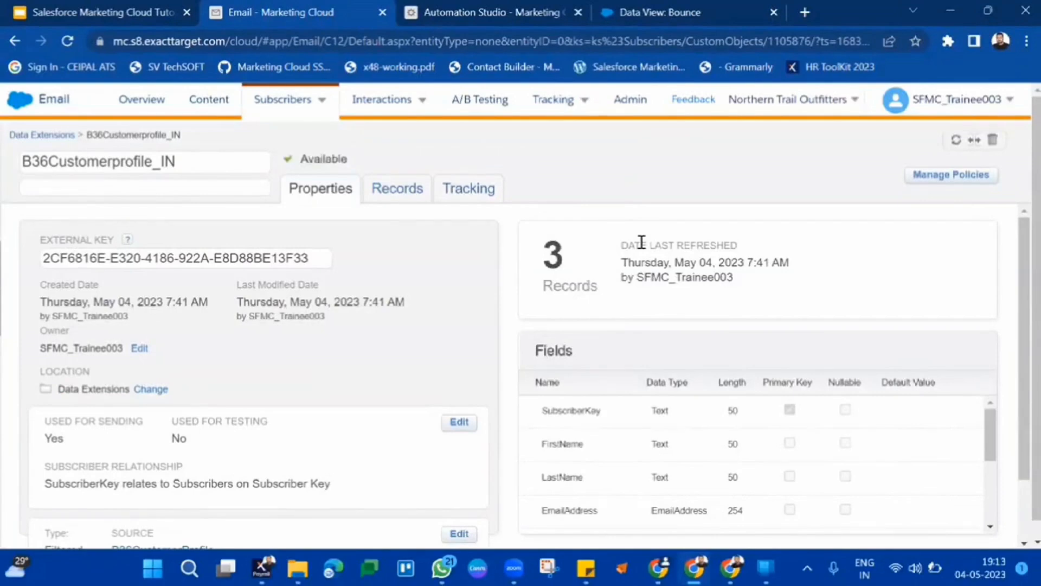
Review the refreshed records and the sending behaviour settings without changing them.
left_click(410, 197)
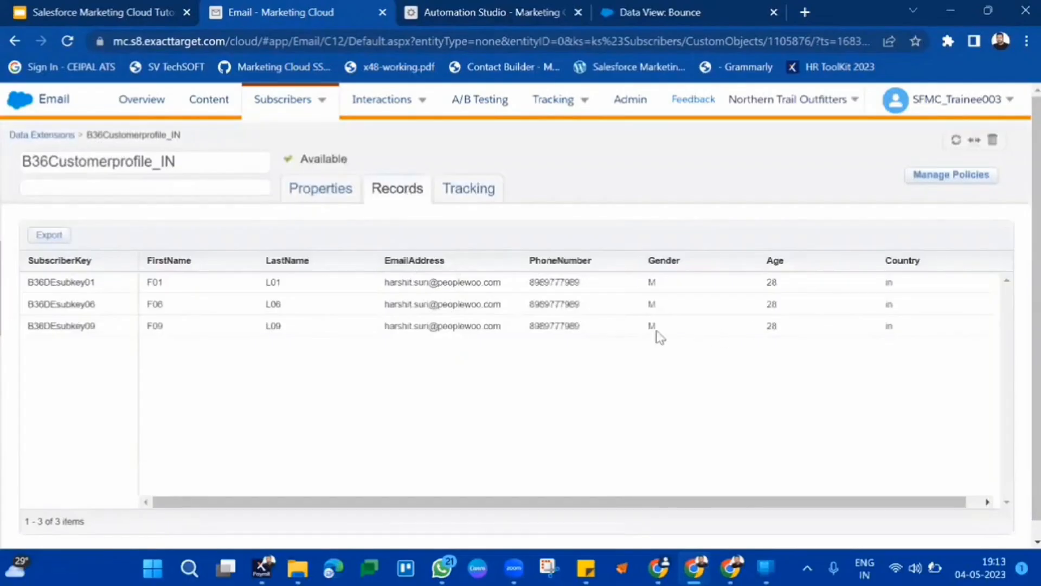
left_click_drag(658, 280, 431, 281)
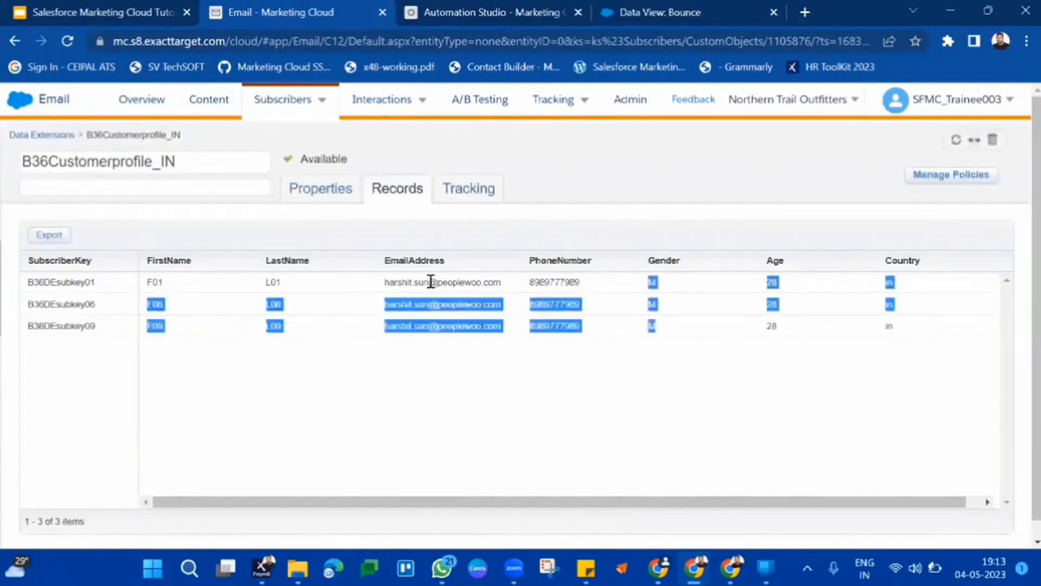
double_click(430, 282)
left_click(792, 323)
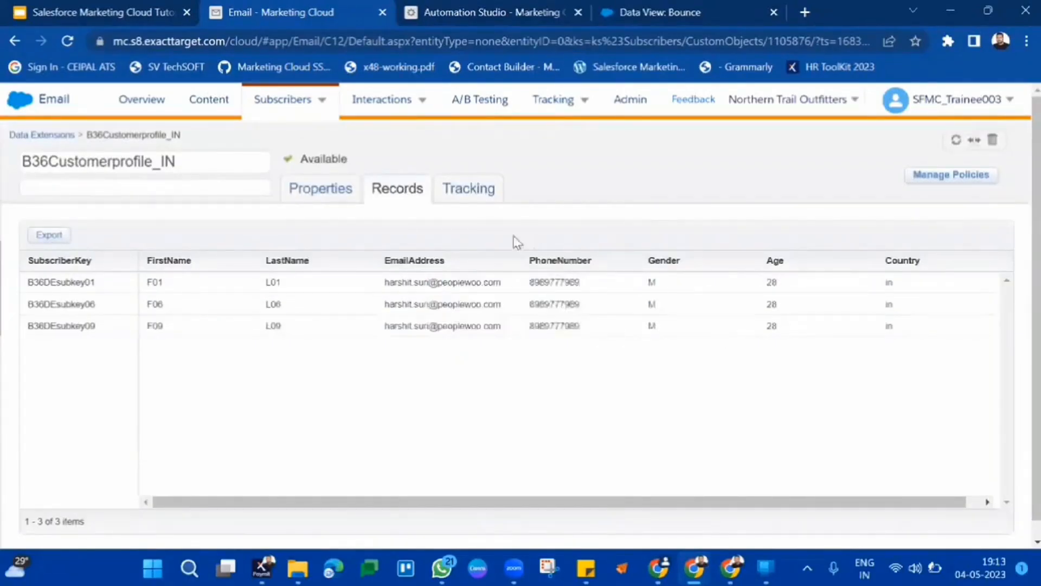
left_click(335, 196)
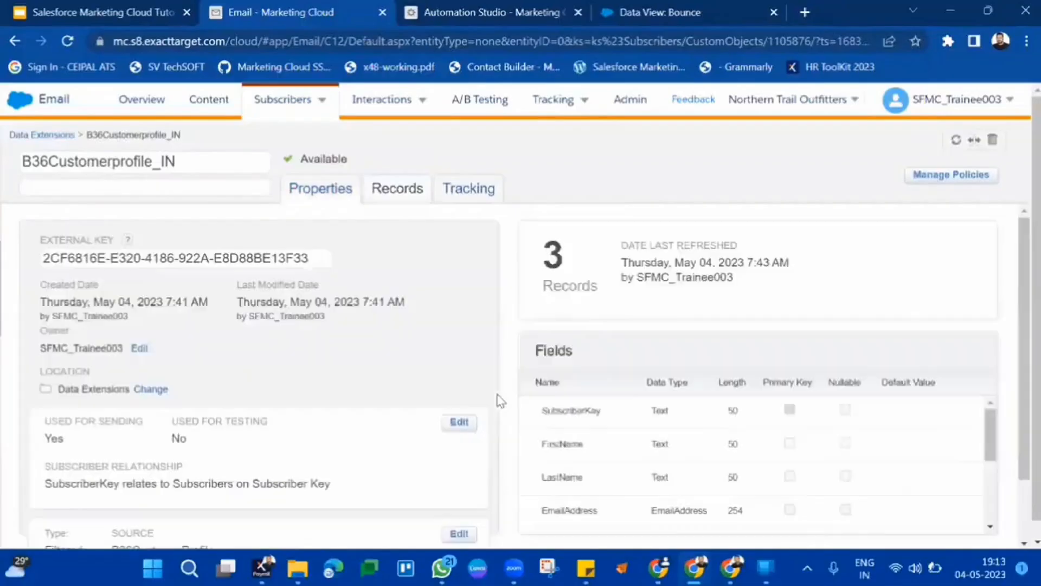
left_click(459, 423)
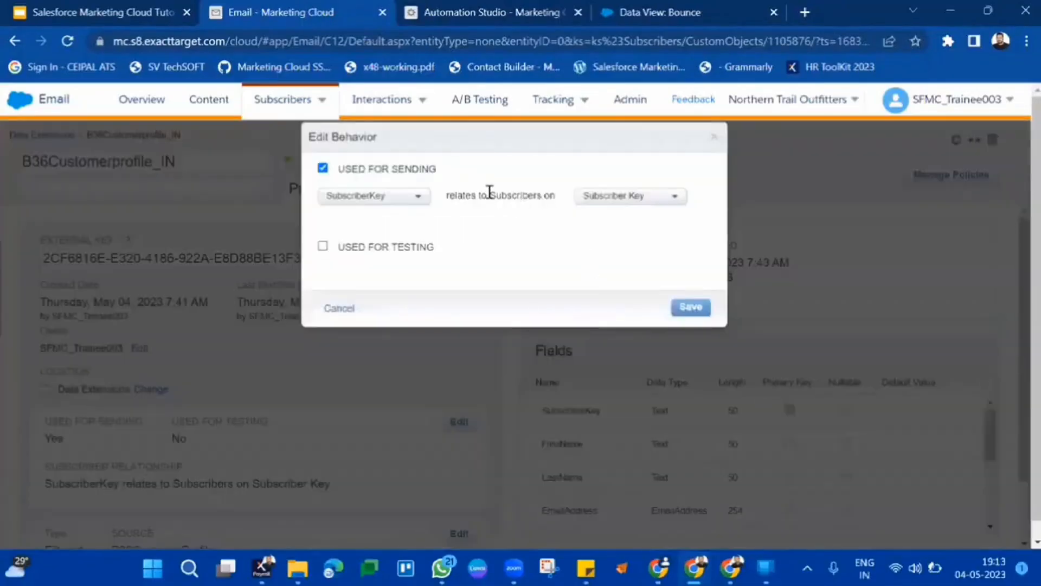
left_click(340, 316)
Change the filter's Gender condition value to F and save and refresh the data extension.
scroll(433, 461, "down", 2)
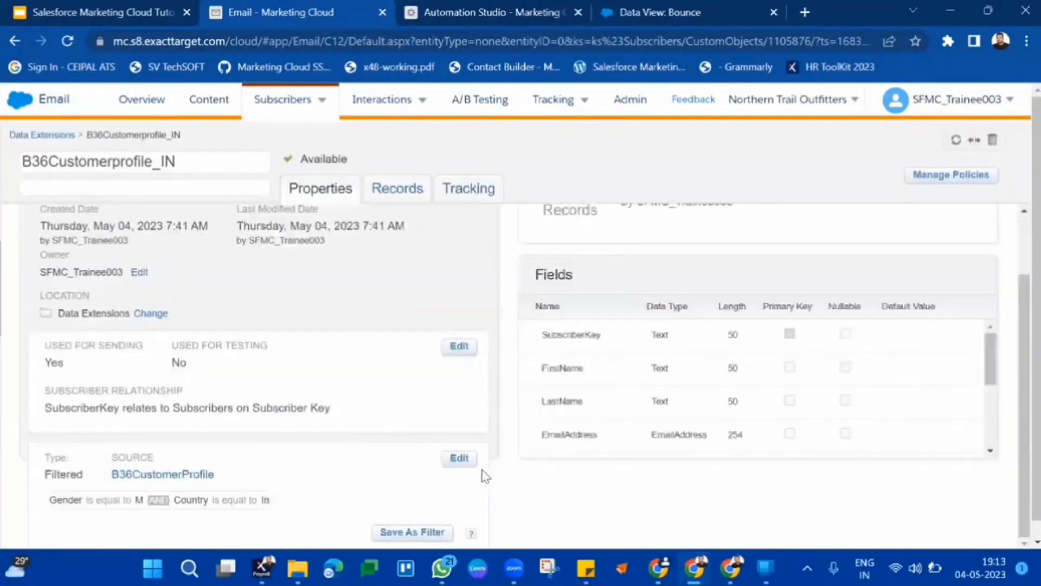
left_click(464, 464)
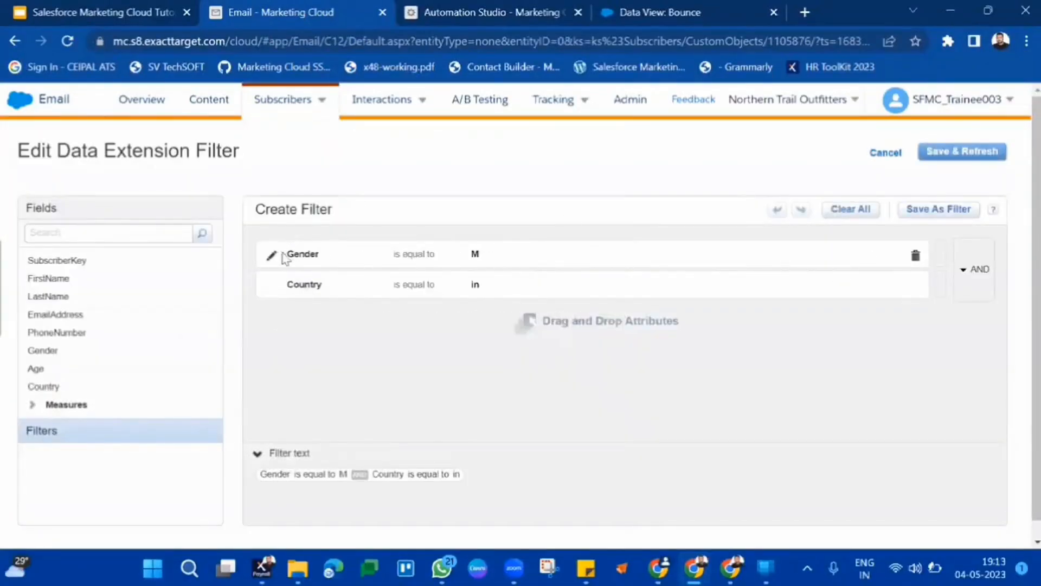
left_click(271, 254)
double_click(531, 256)
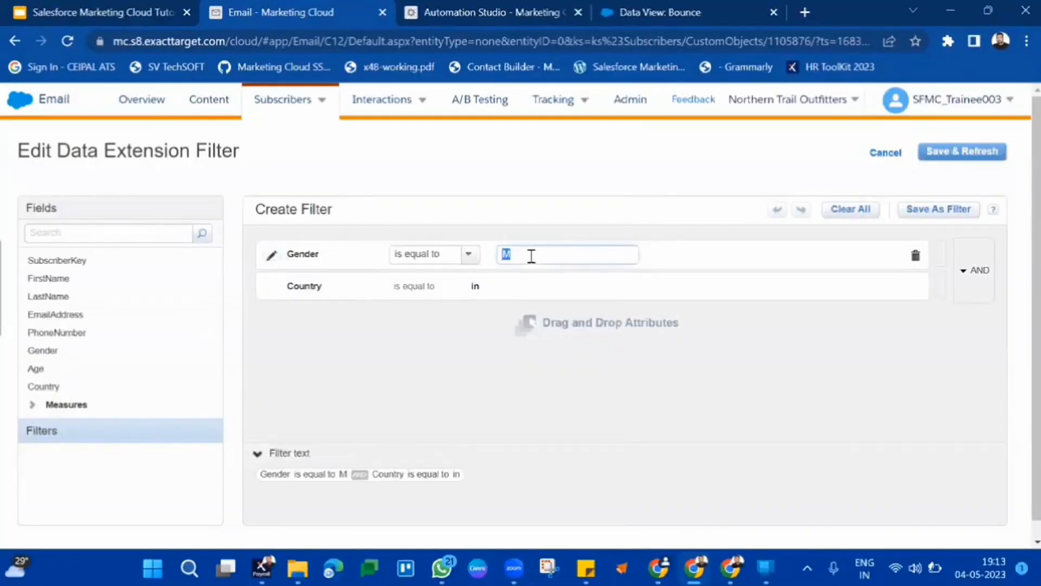
type("F")
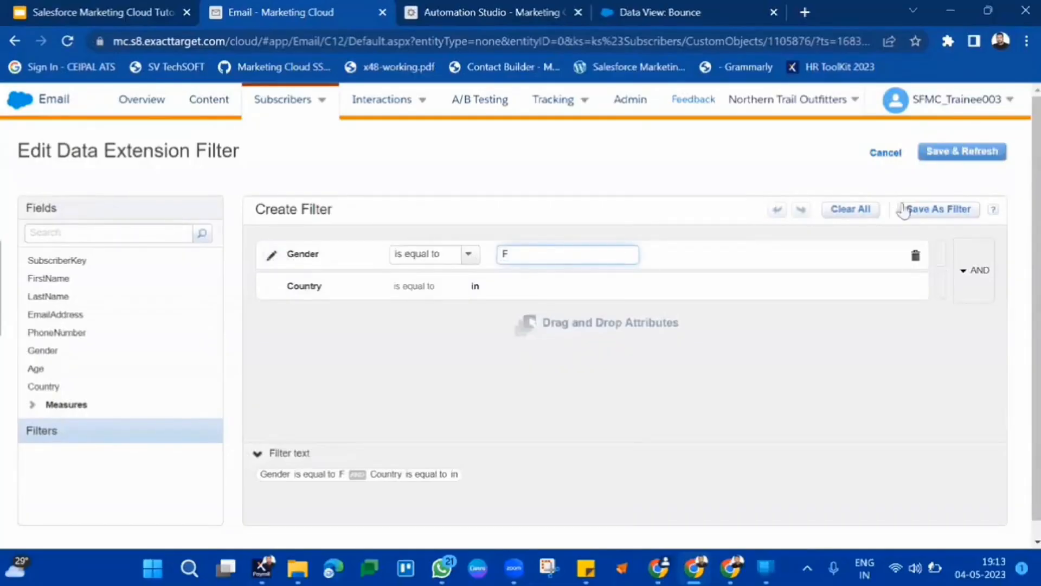
left_click(517, 281)
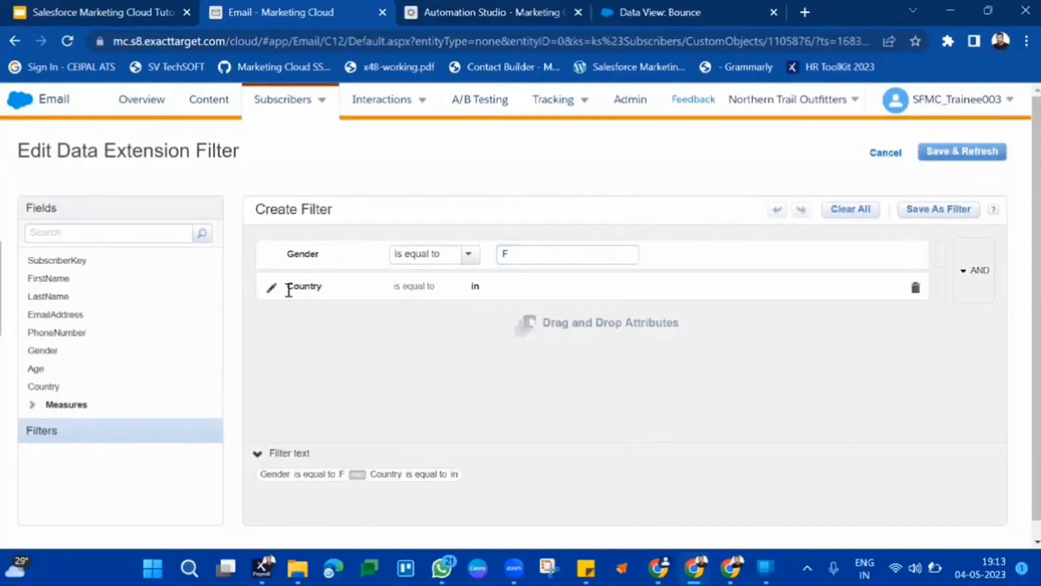
left_click(969, 155)
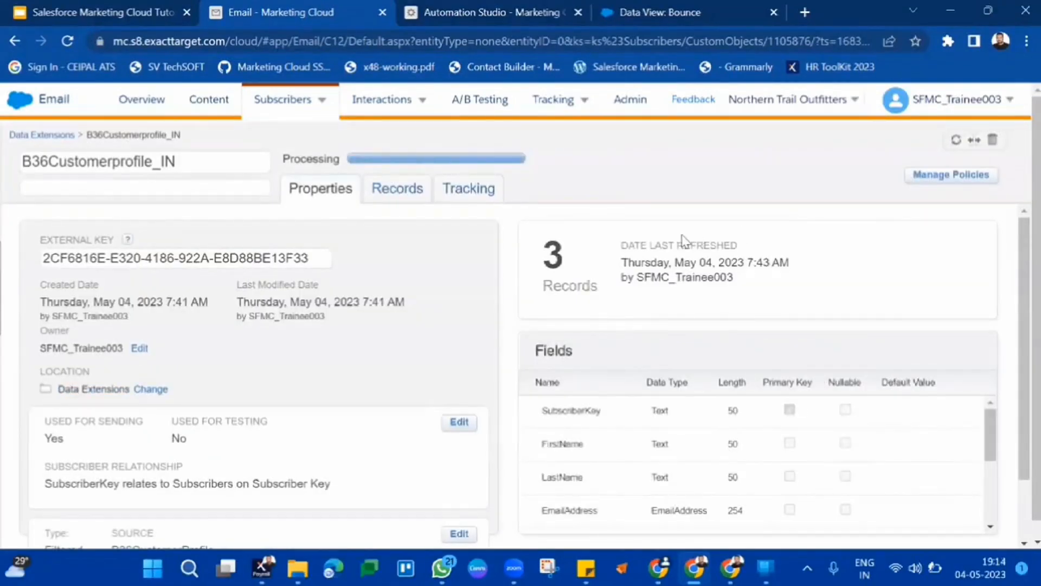
Check the refreshed records and the updated filter text on the properties.
left_click(400, 188)
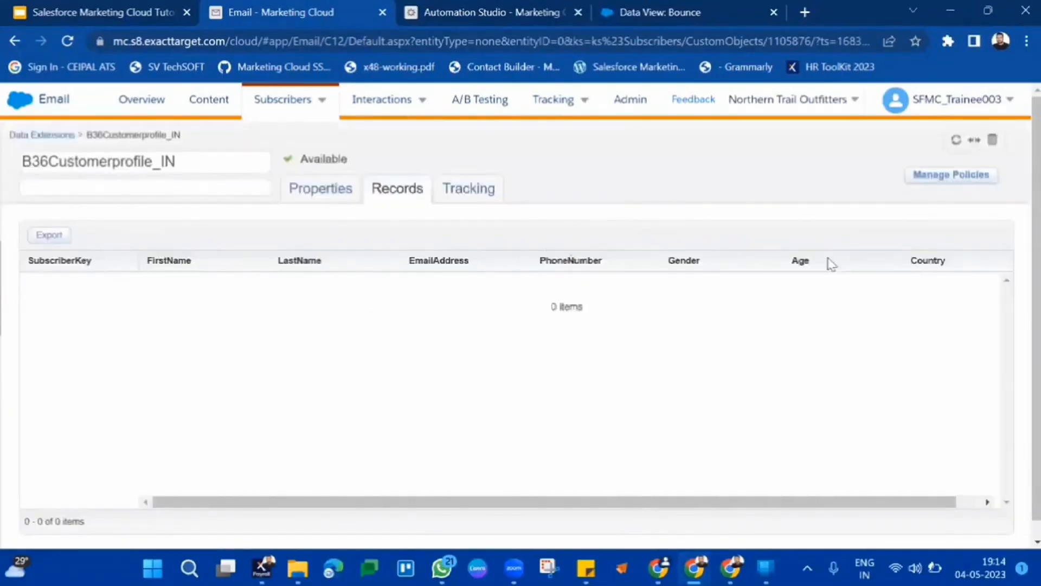
mouse_move(431, 107)
left_click(322, 191)
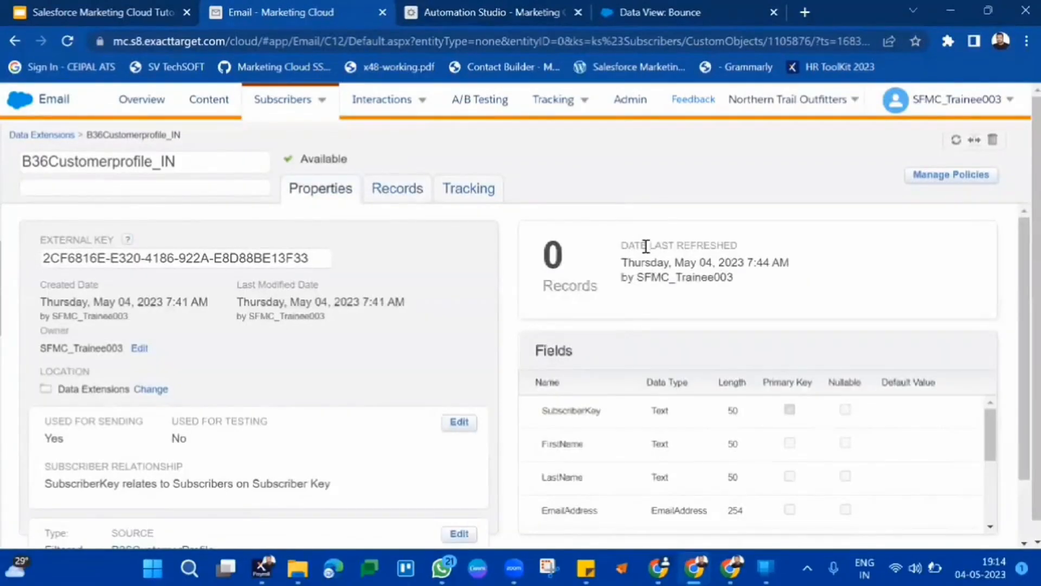
scroll(329, 374, "down", 2)
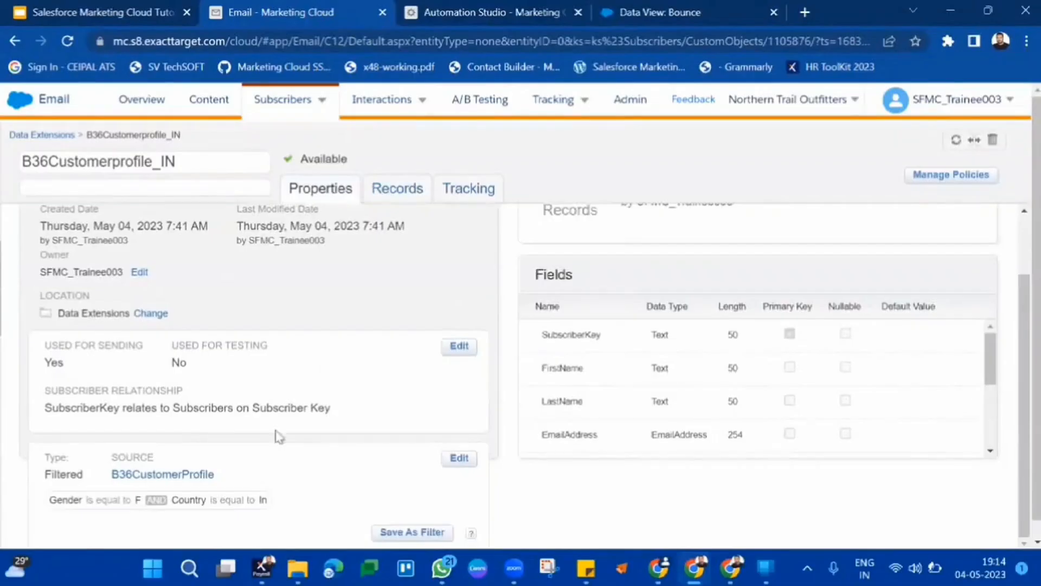
triple_click(214, 498)
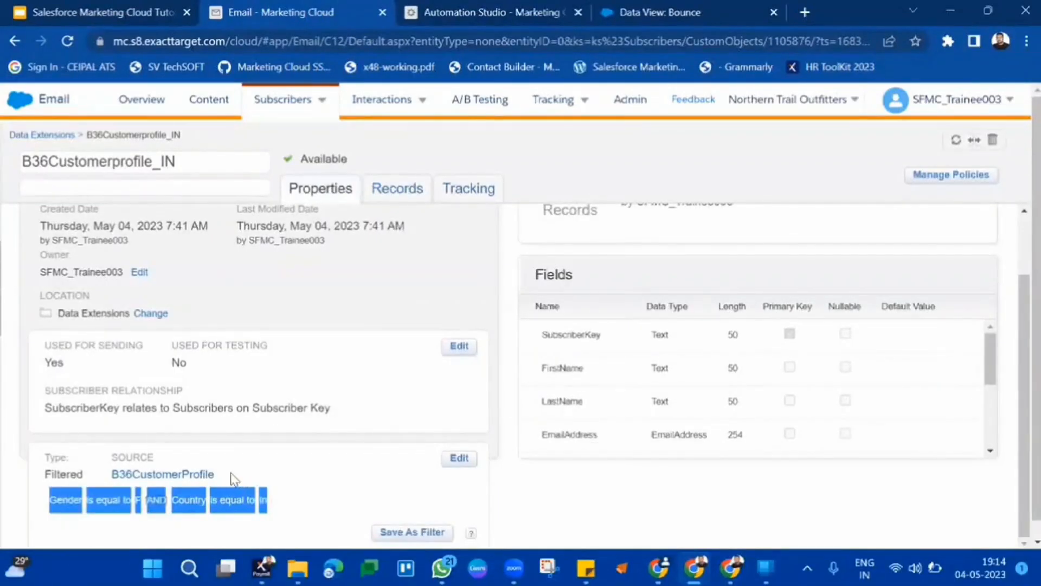
left_click(103, 486)
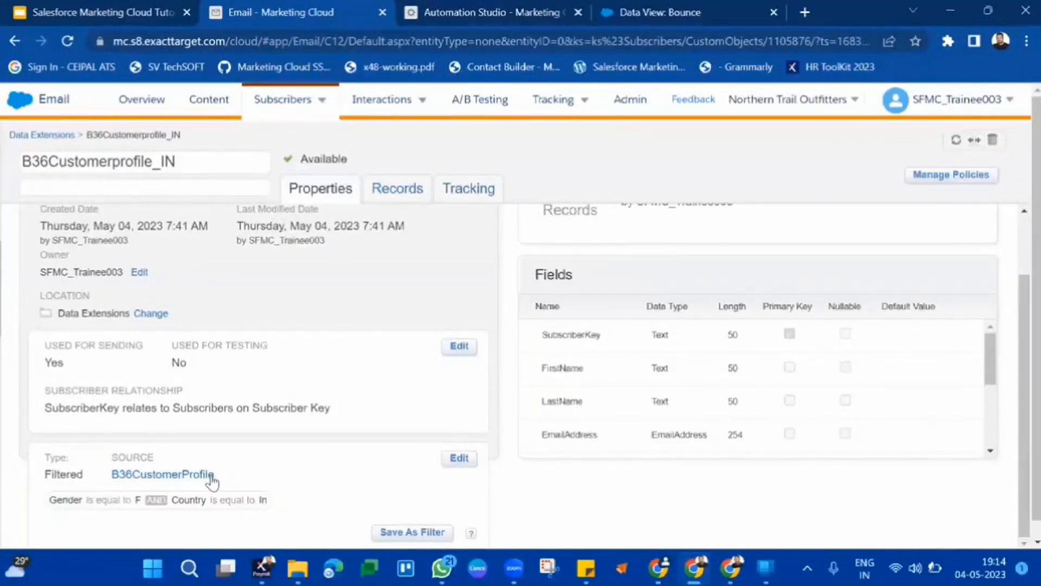
Open the Data Extensions list in the second Marketing Cloud tab.
left_click(428, 10)
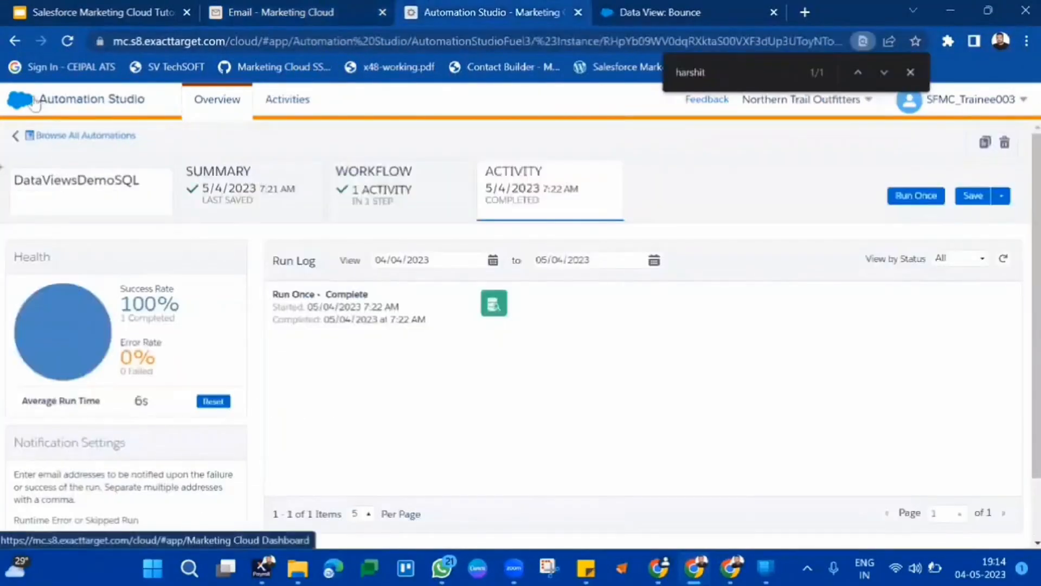
left_click(57, 241)
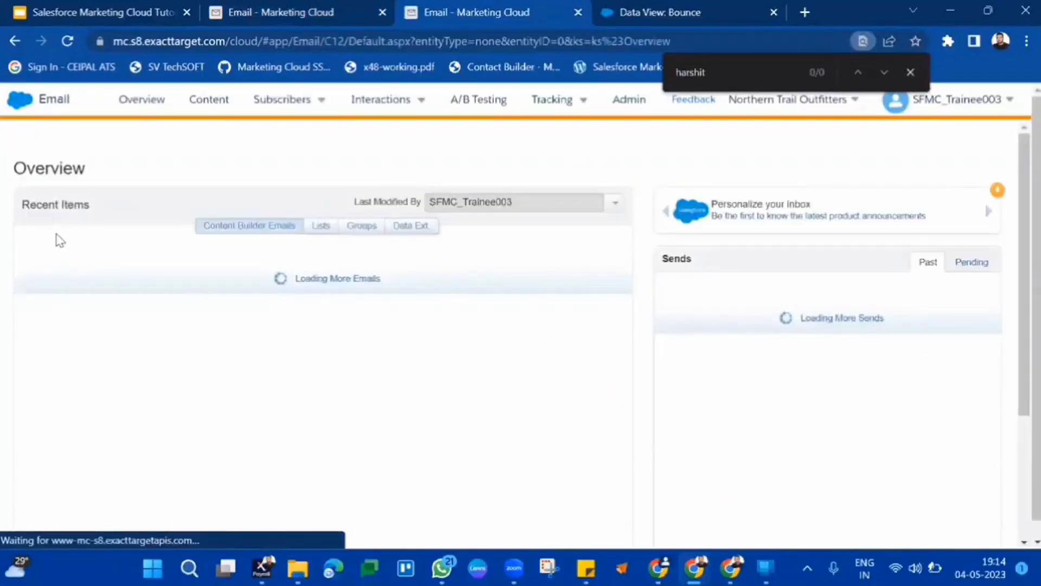
mouse_move(280, 100)
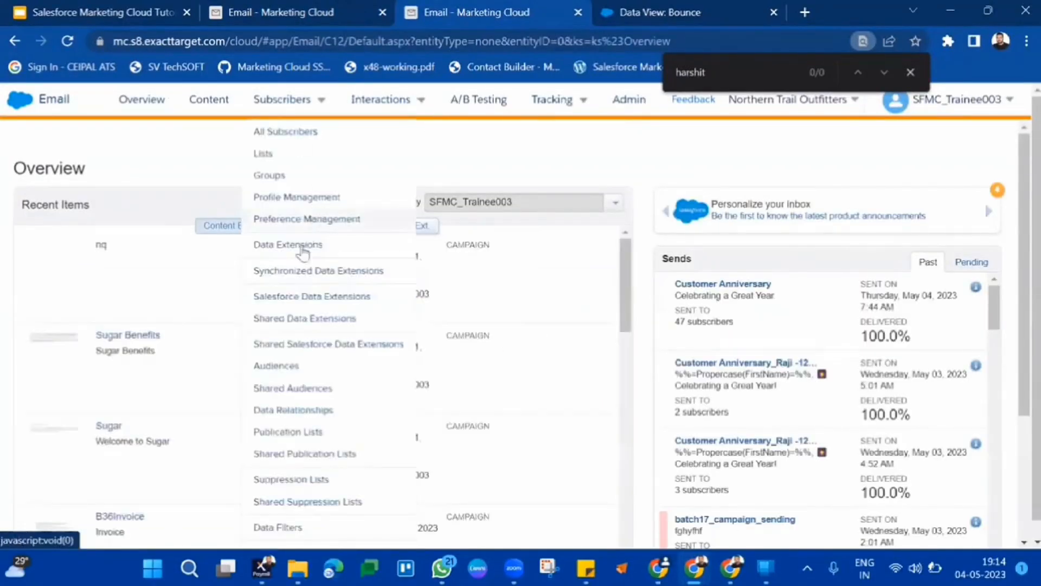
left_click(302, 251)
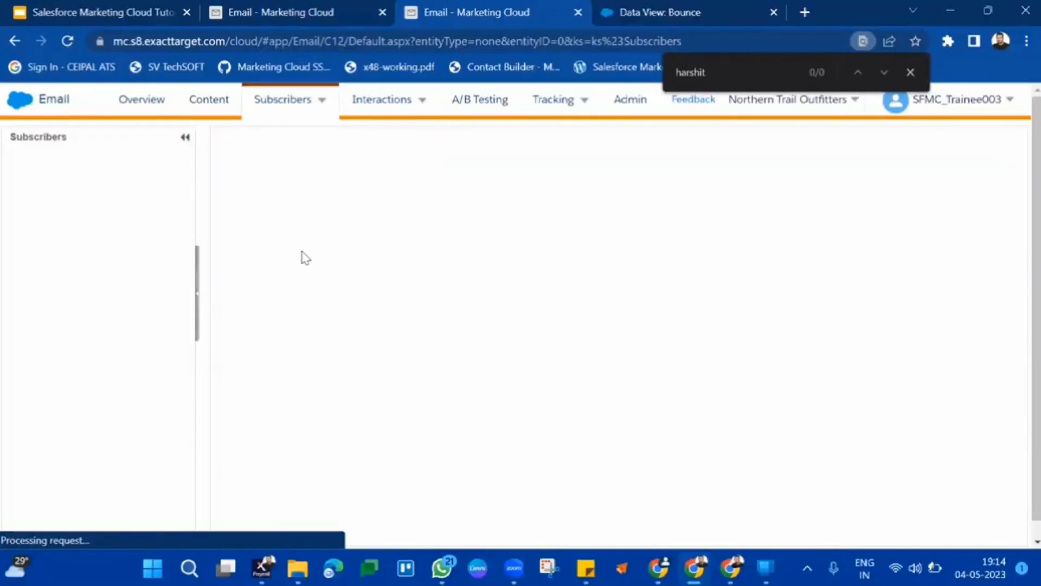
Find the Batch36DataExtension folder and open the source B36CustomerProfile data extension.
key("Return")
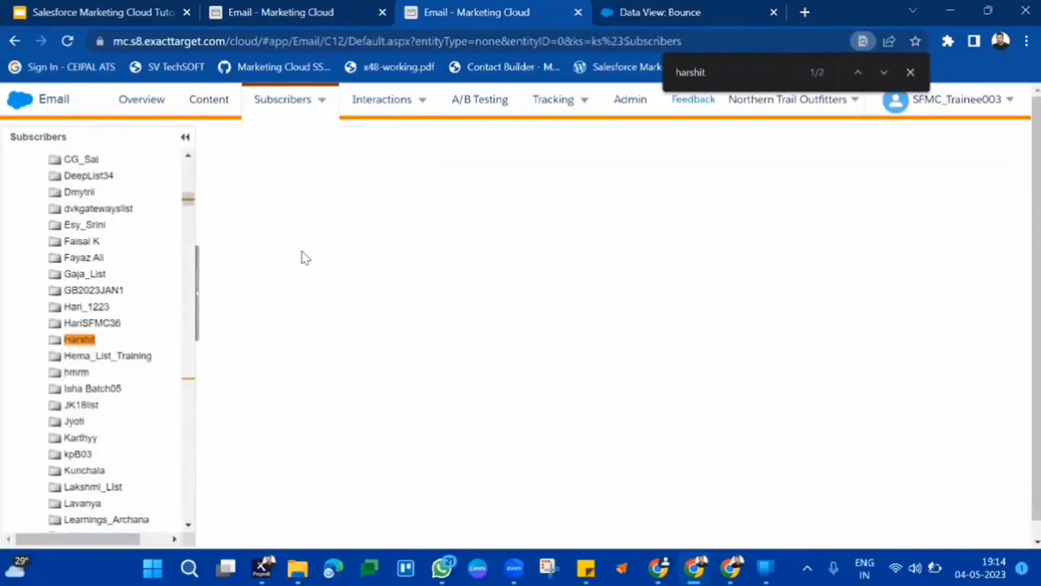
key("ctrl+f")
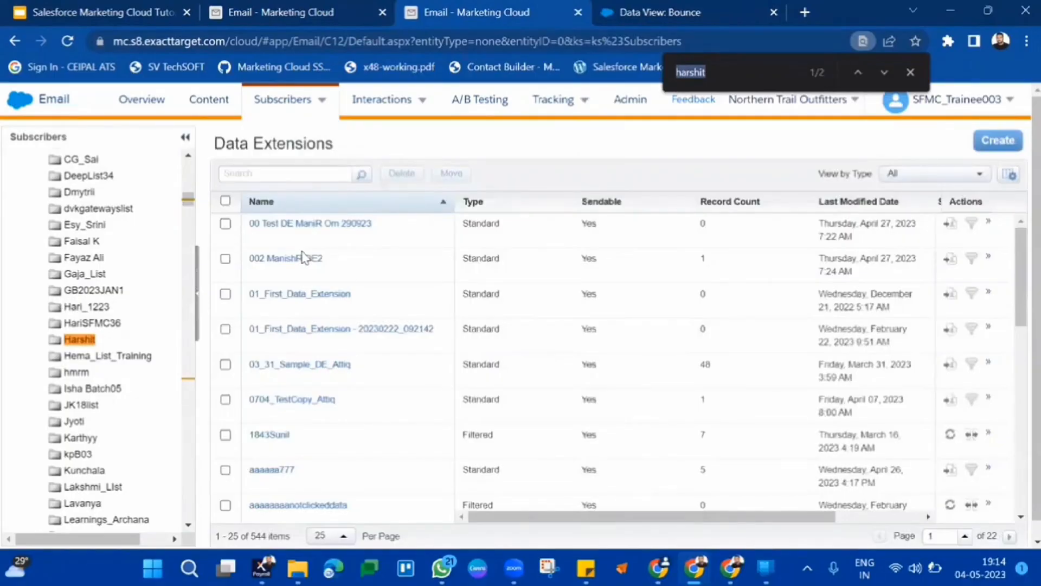
type("36")
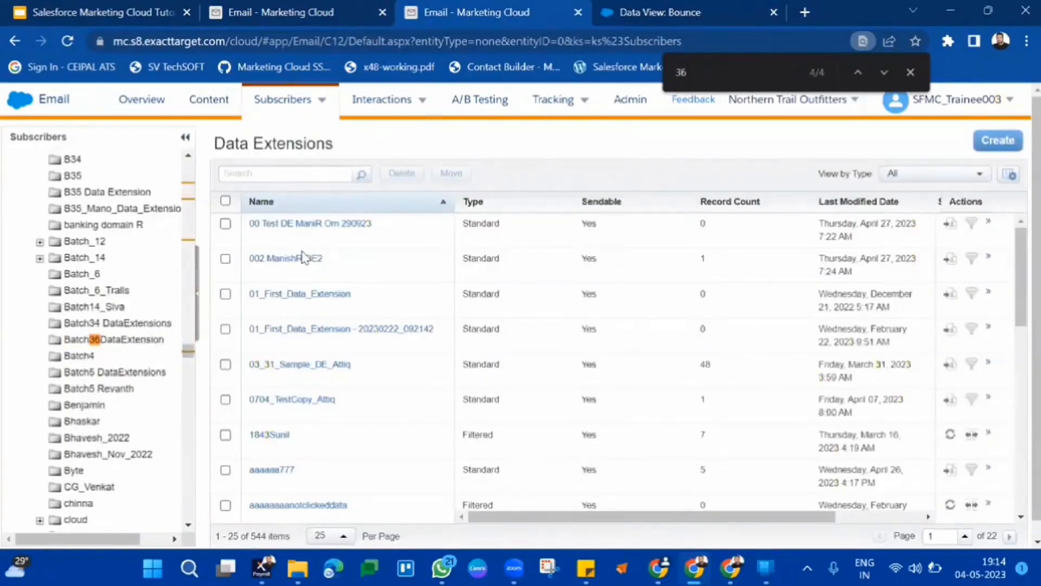
left_click(132, 342)
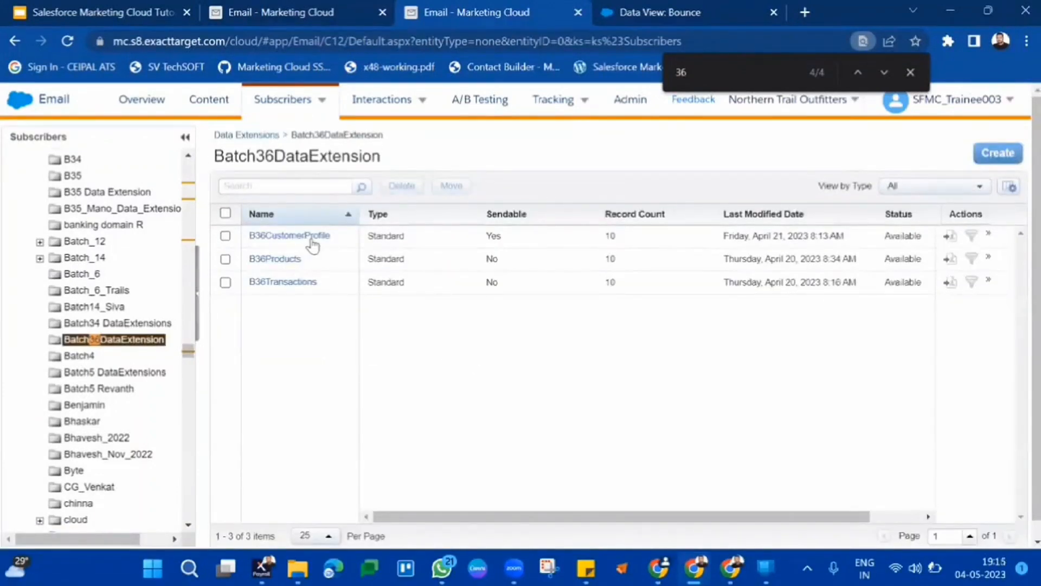
left_click(313, 240)
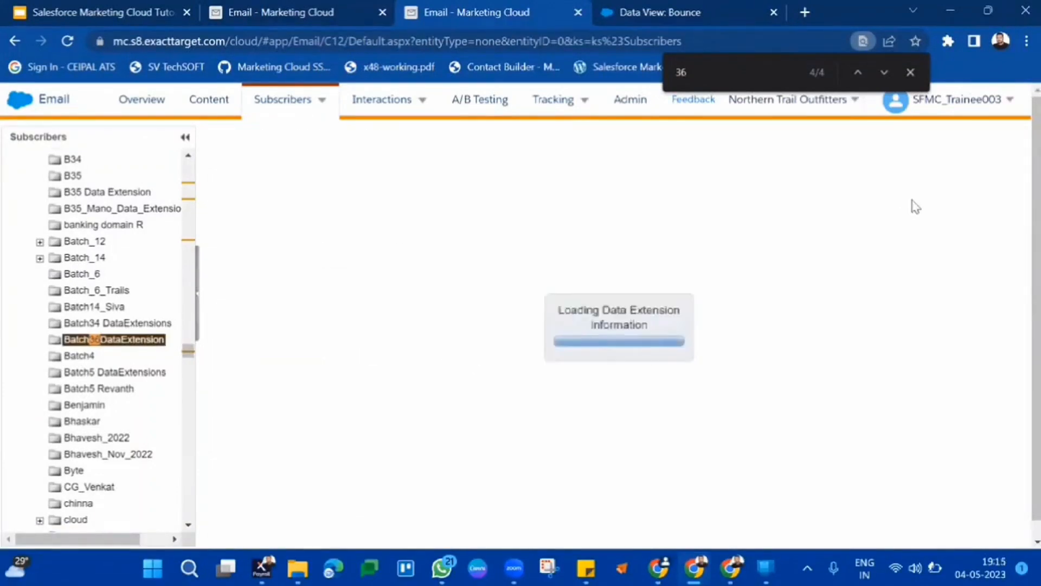
View all records of B36CustomerProfile to compare with the filtered data extension.
left_click(911, 72)
left_click_drag(516, 7, 286, 7)
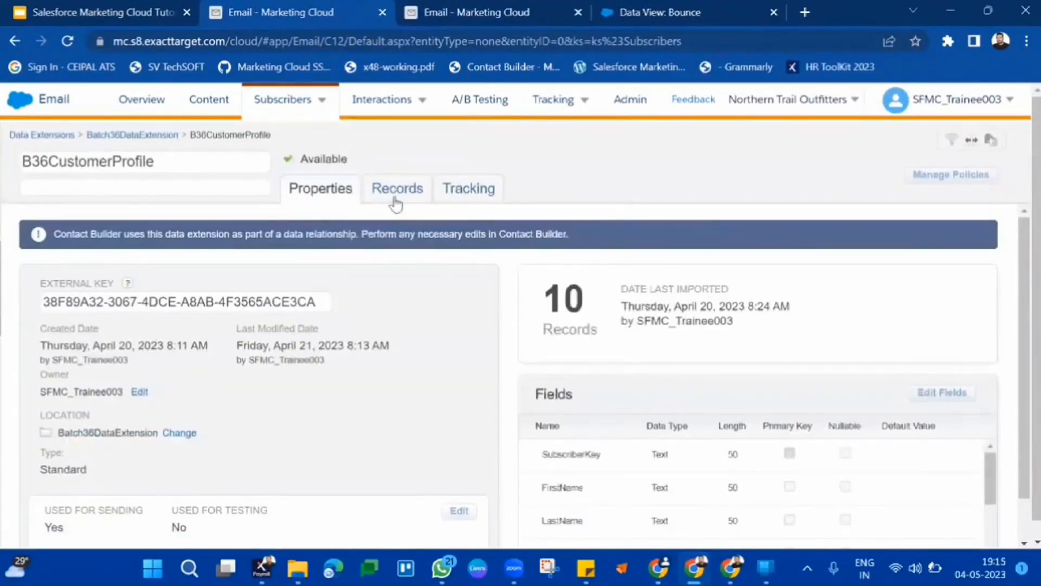
left_click(396, 204)
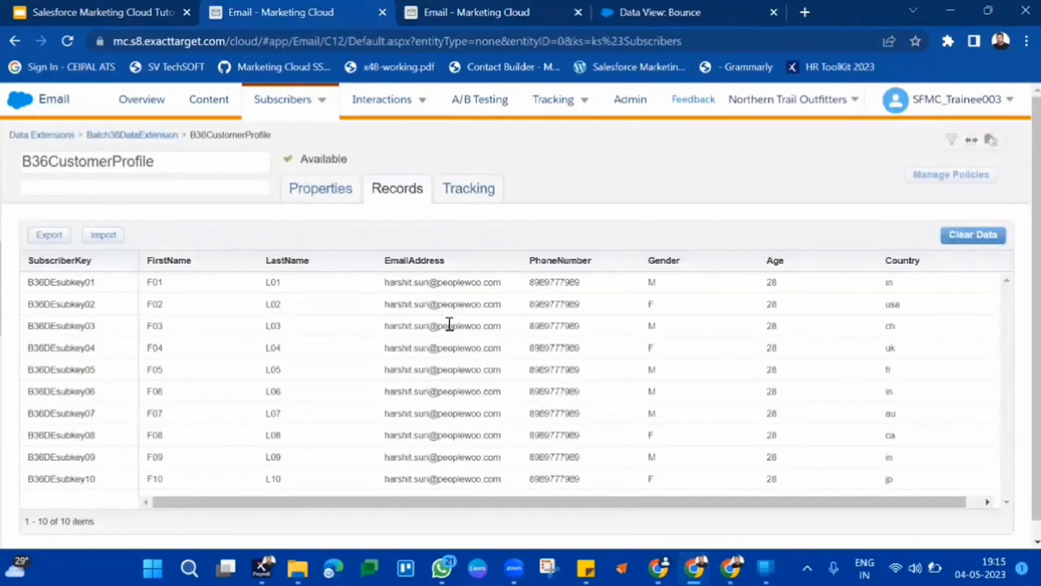
Compare the source B36CustomerProfile records with the filtered B36Customerprofile_IN properties and filter across the two tabs.
scroll(636, 458, "down", 1)
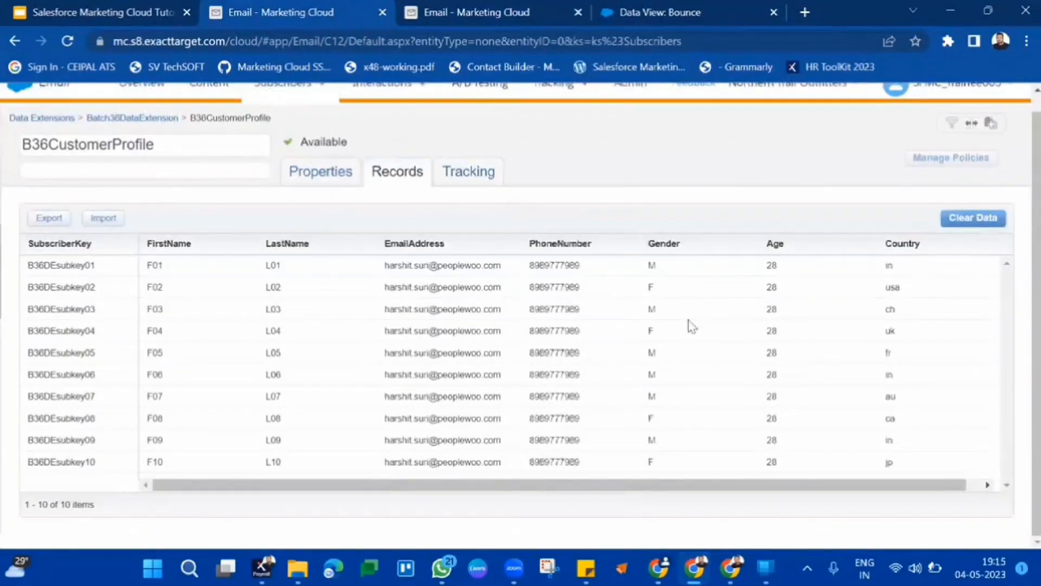
double_click(651, 266)
left_click(891, 284, "shift")
left_click(890, 272)
left_click_drag(640, 270, 732, 276)
left_click(474, 13)
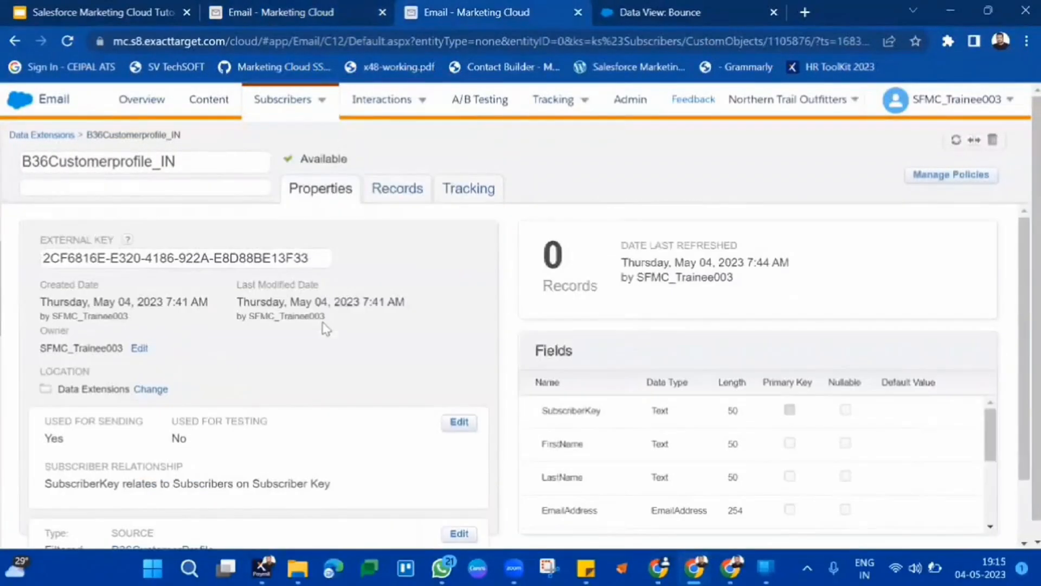
scroll(394, 409, "down", 2)
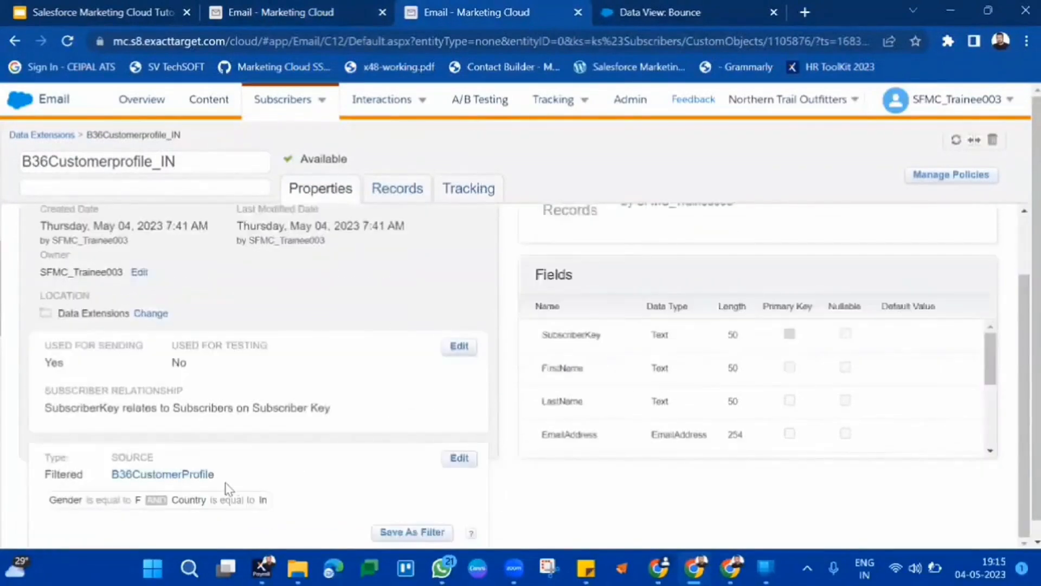
scroll(379, 329, "up", 2)
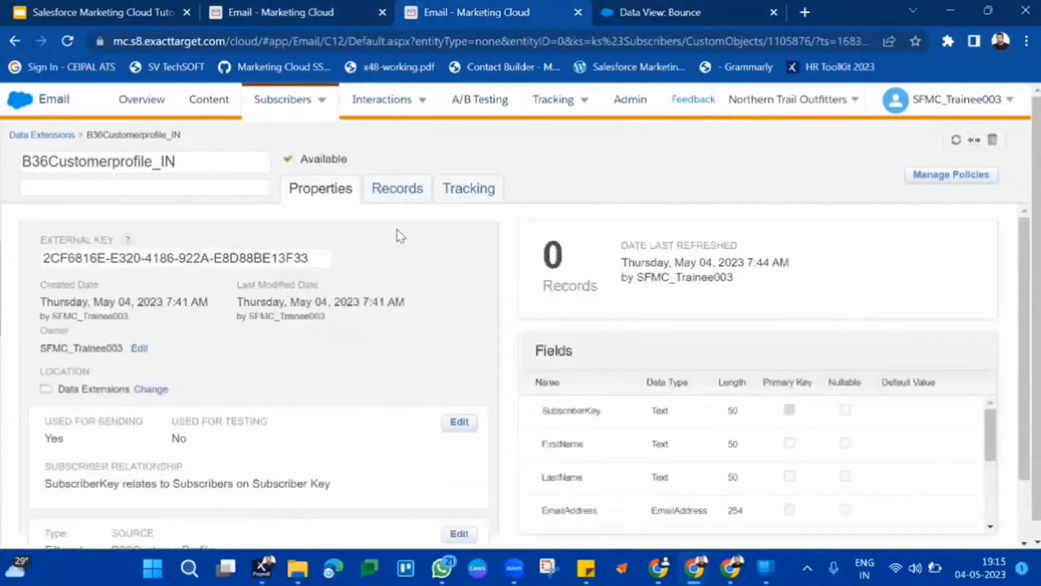
left_click(401, 196)
left_click(367, 5)
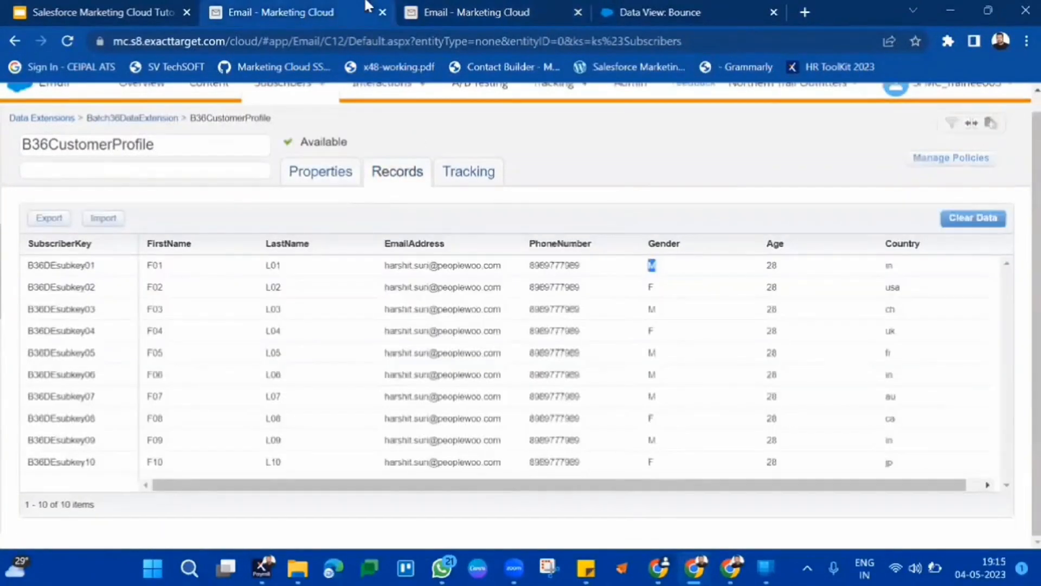
Try to export B36CustomerProfile as a CSV file with browser download delivery.
mouse_move(295, 89)
left_click(50, 220)
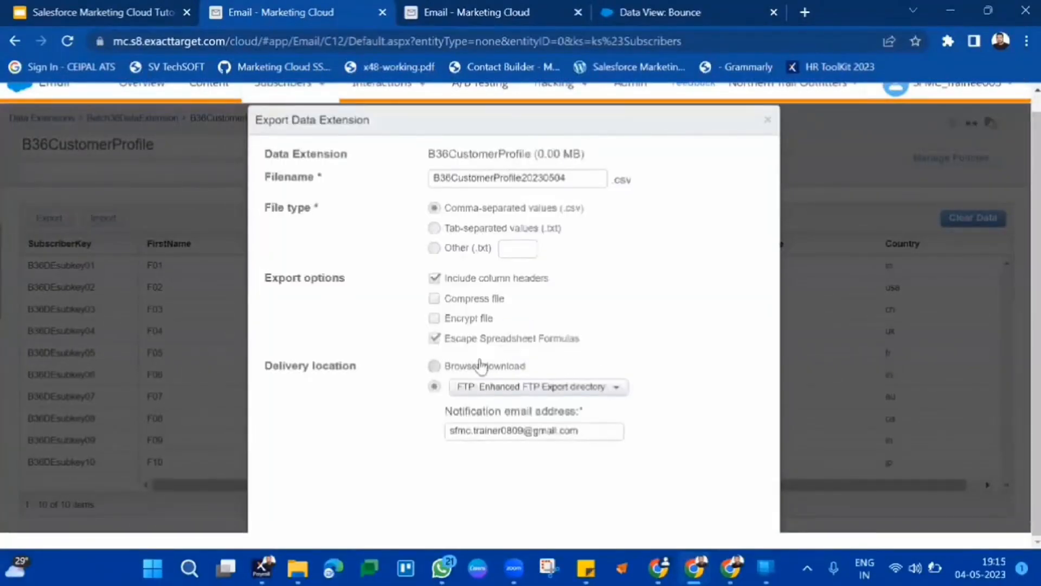
left_click(481, 366)
left_click(1025, 42)
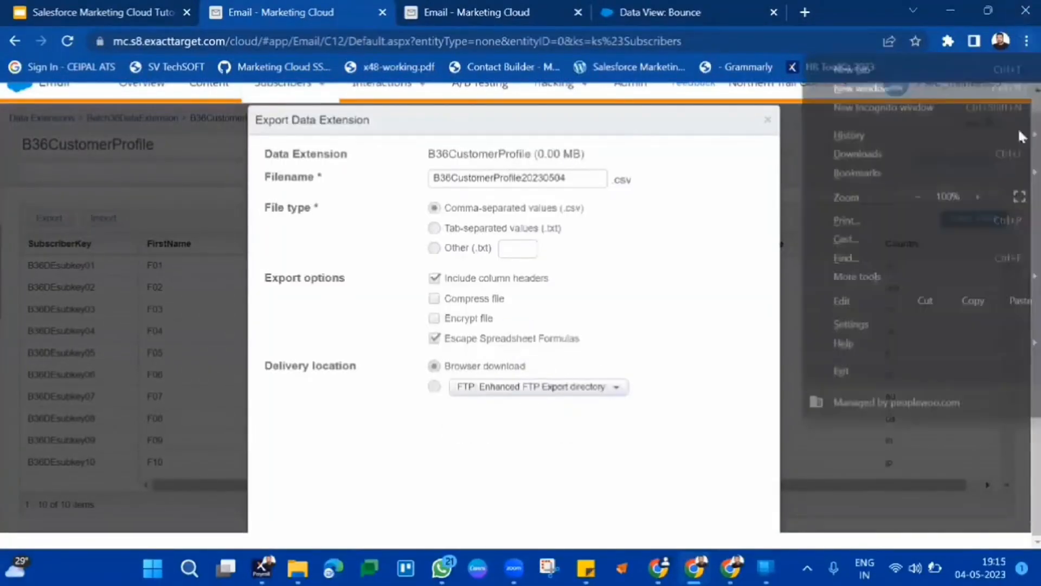
left_click(1019, 198)
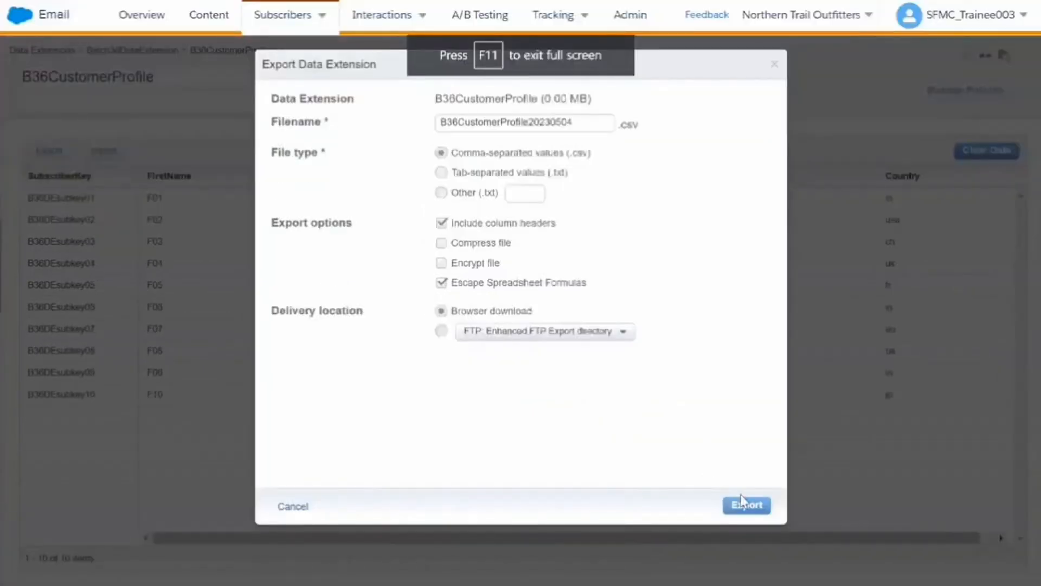
left_click(737, 510)
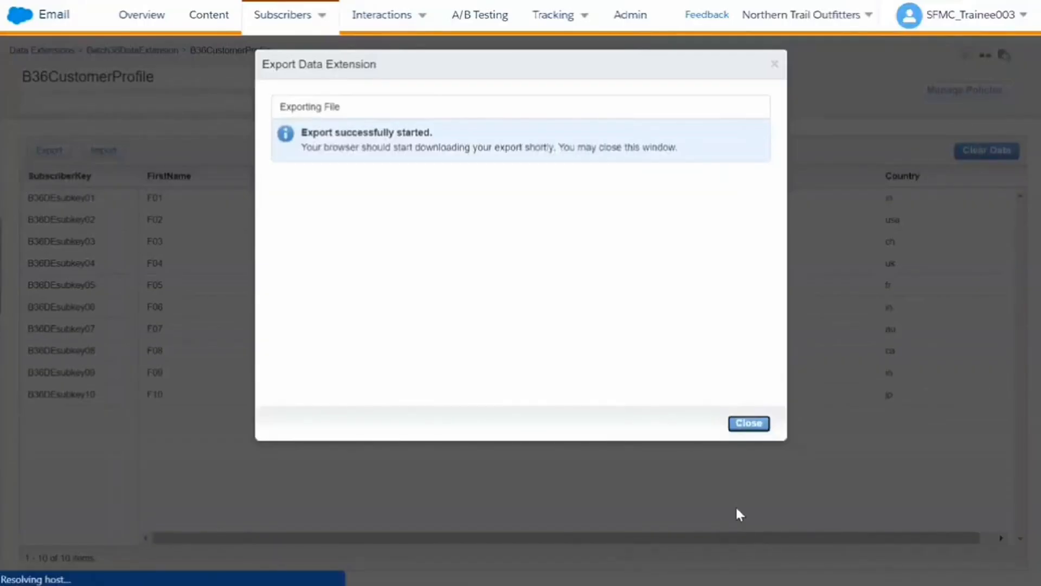
left_click(749, 423)
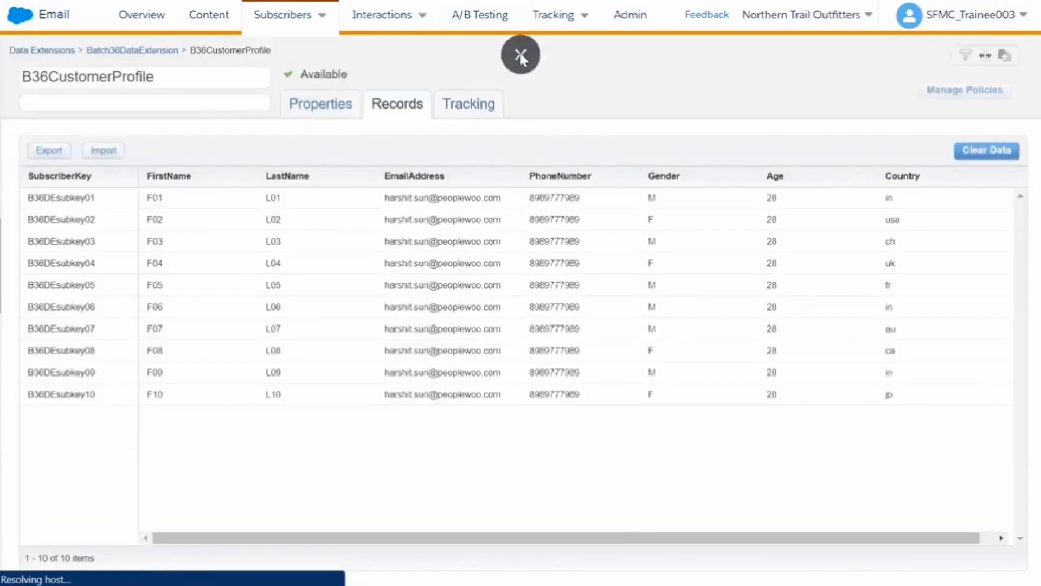
left_click(520, 52)
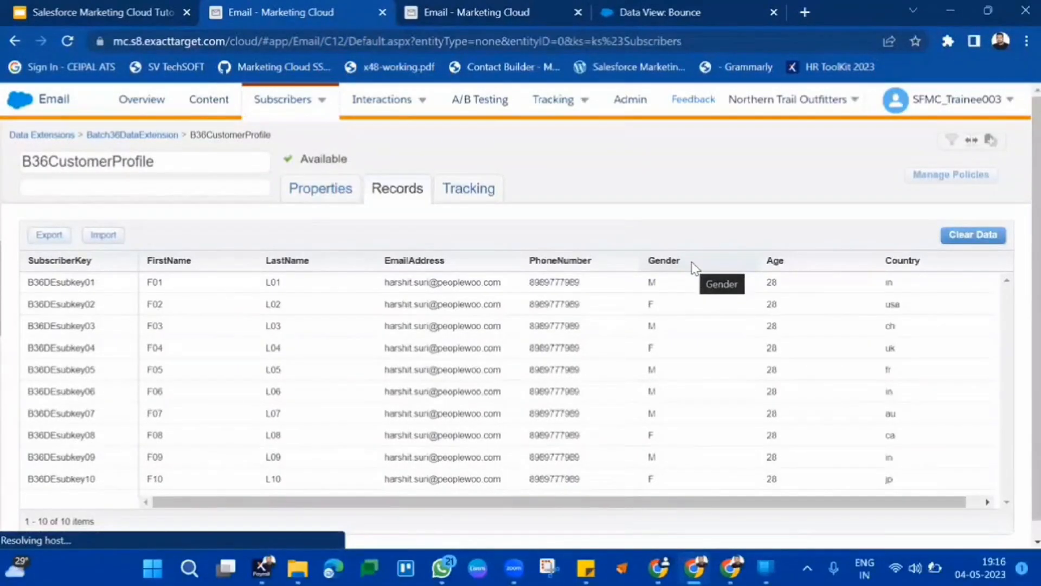
Reopen B36CustomerProfile from the Batch36DataExtension folder and show its records.
scroll(485, 305, "down", 1)
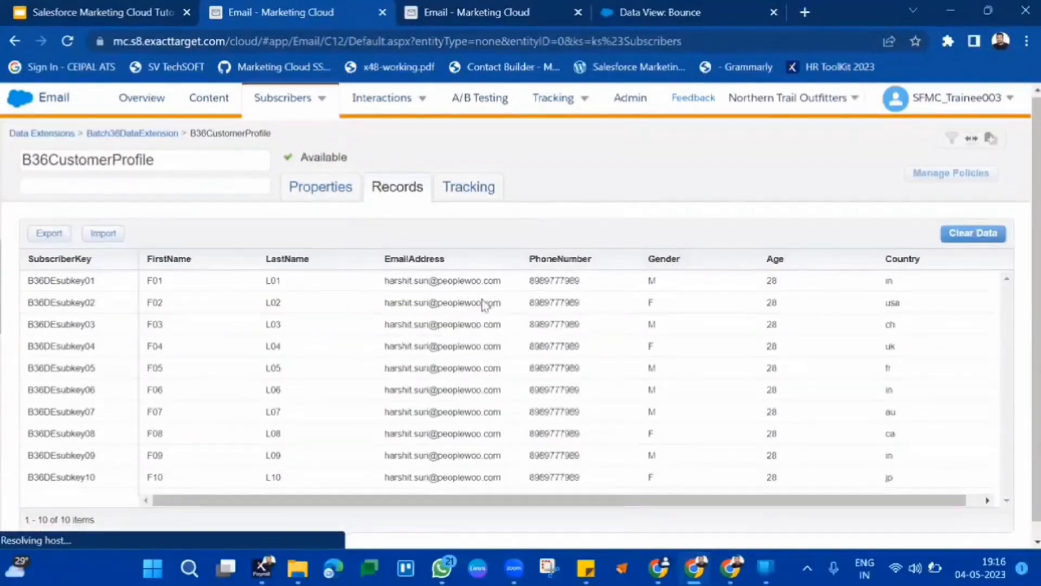
scroll(484, 304, "down", 1)
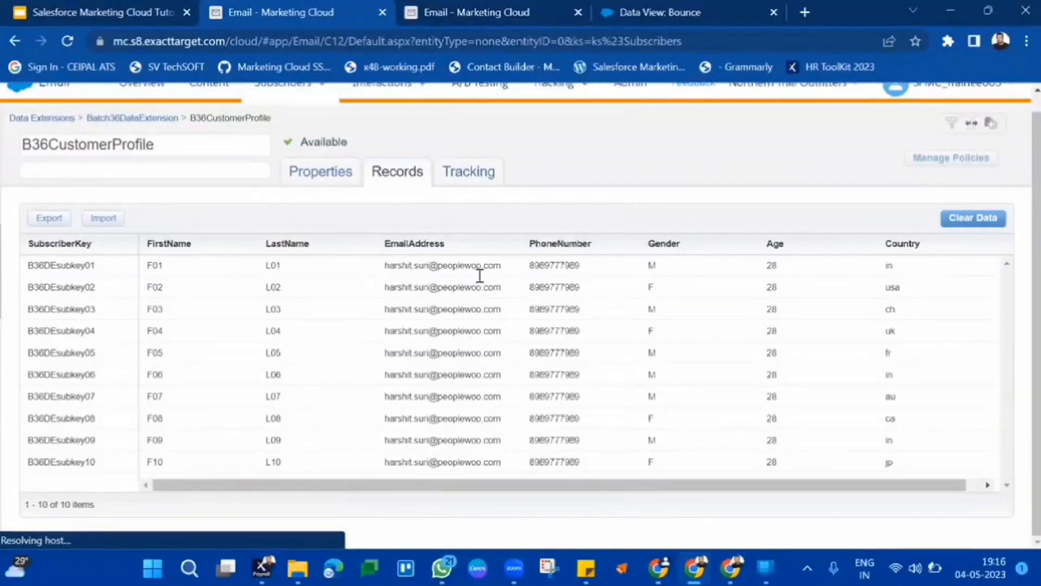
left_click(503, 242)
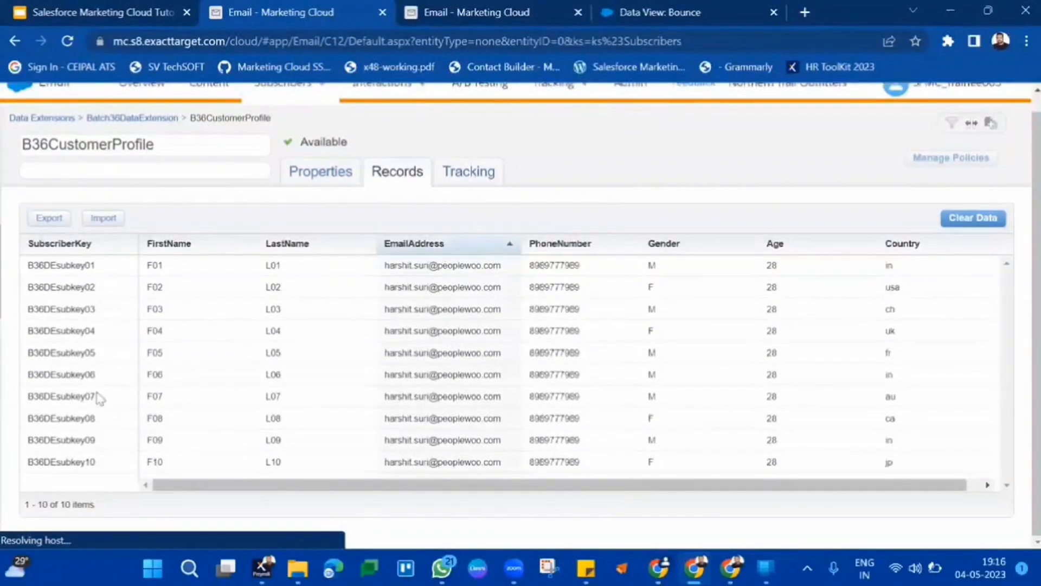
double_click(61, 460)
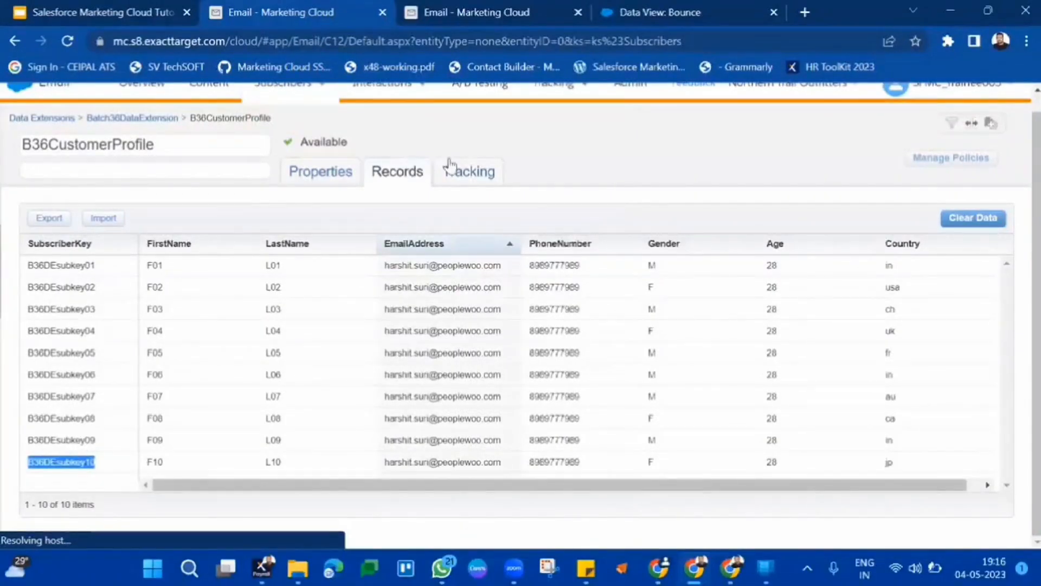
left_click(318, 178)
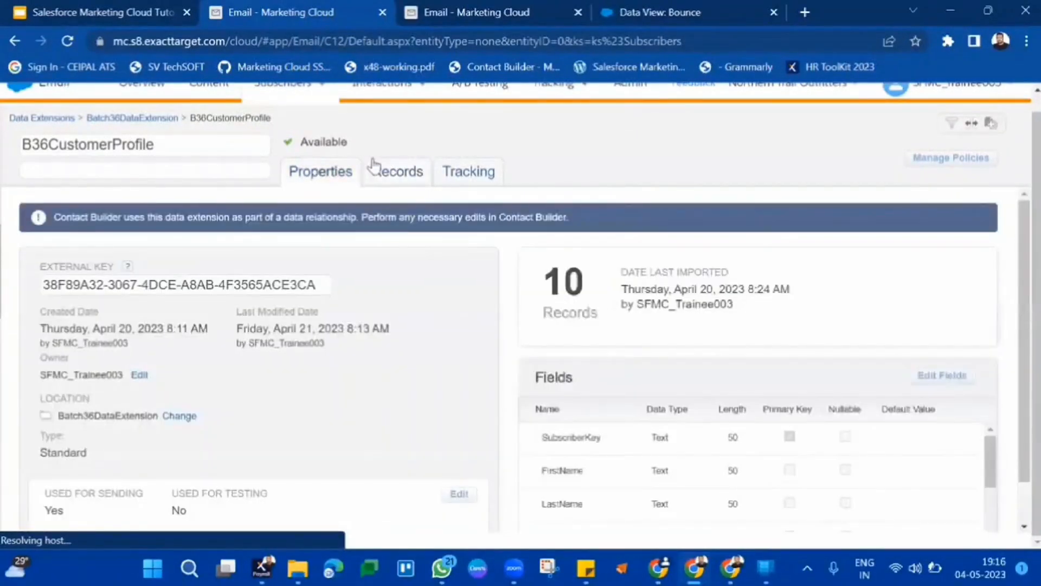
left_click(381, 176)
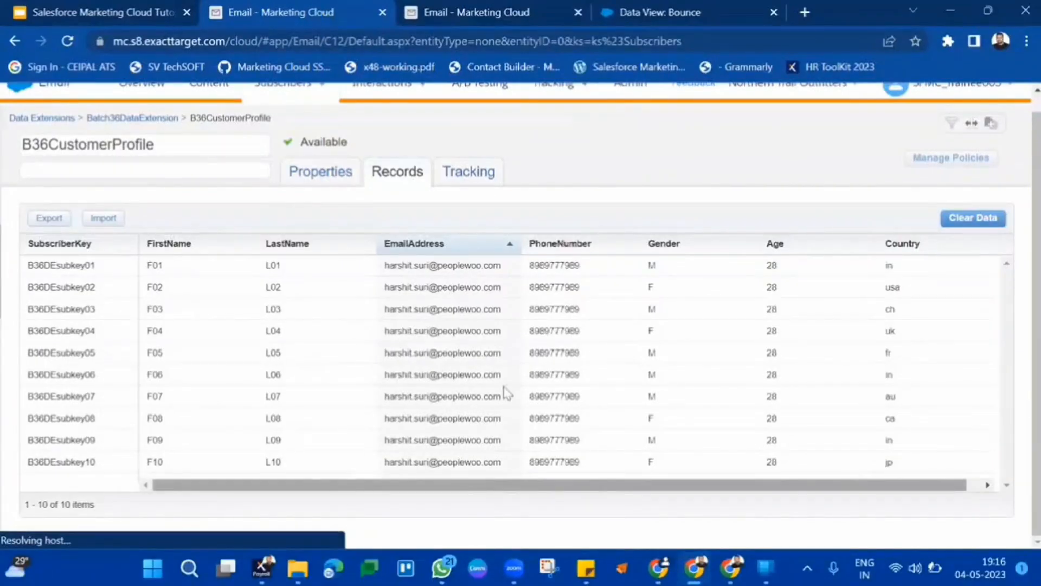
scroll(504, 390, "up", 1)
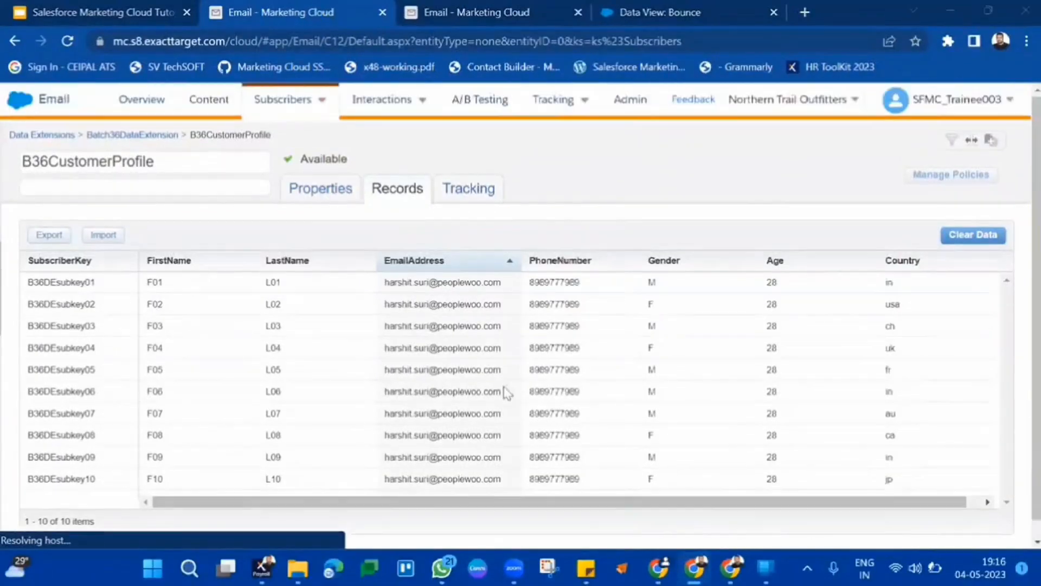
left_click(332, 187)
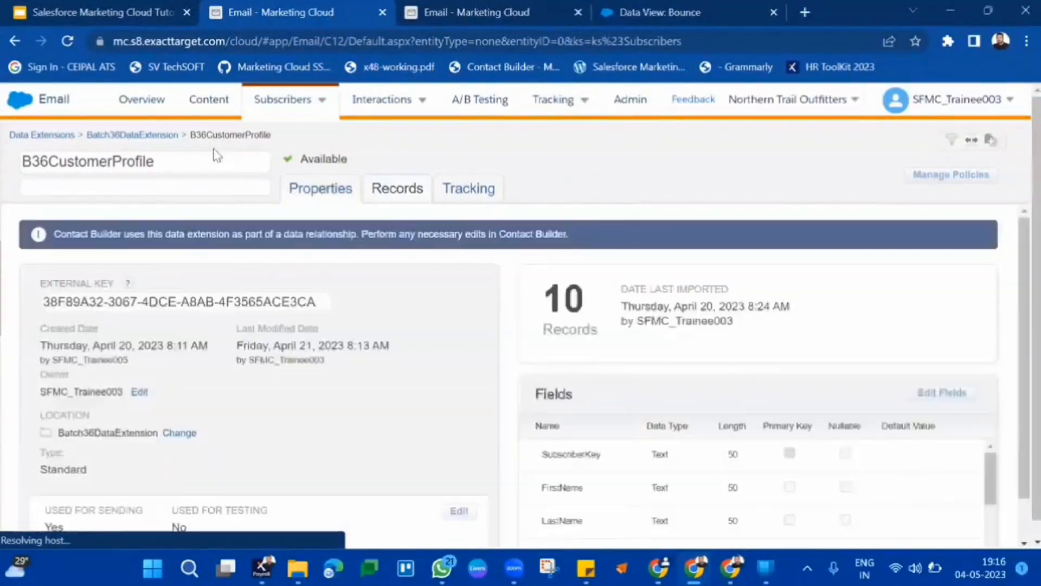
left_click(166, 136)
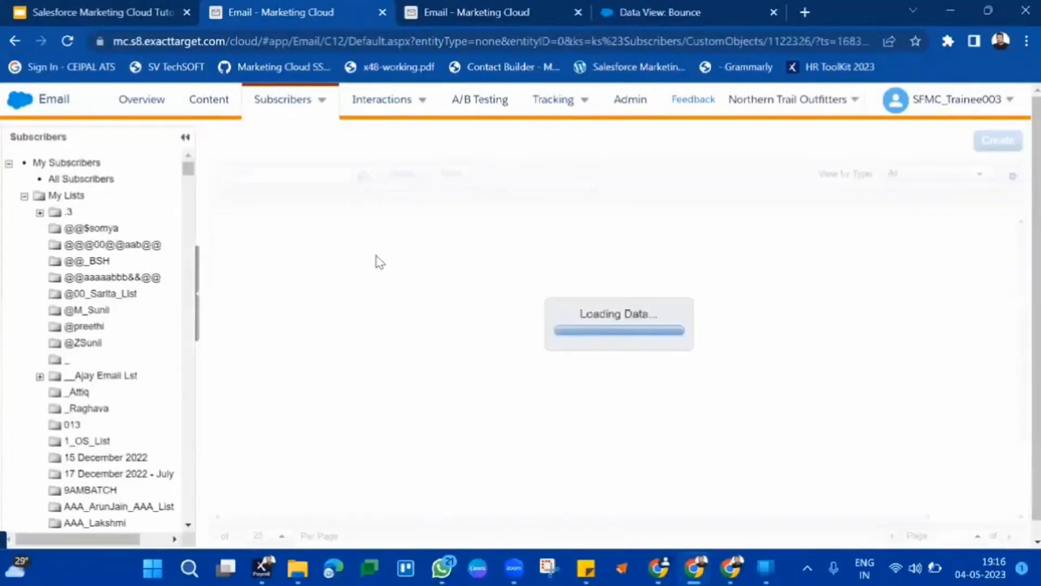
left_click(304, 236)
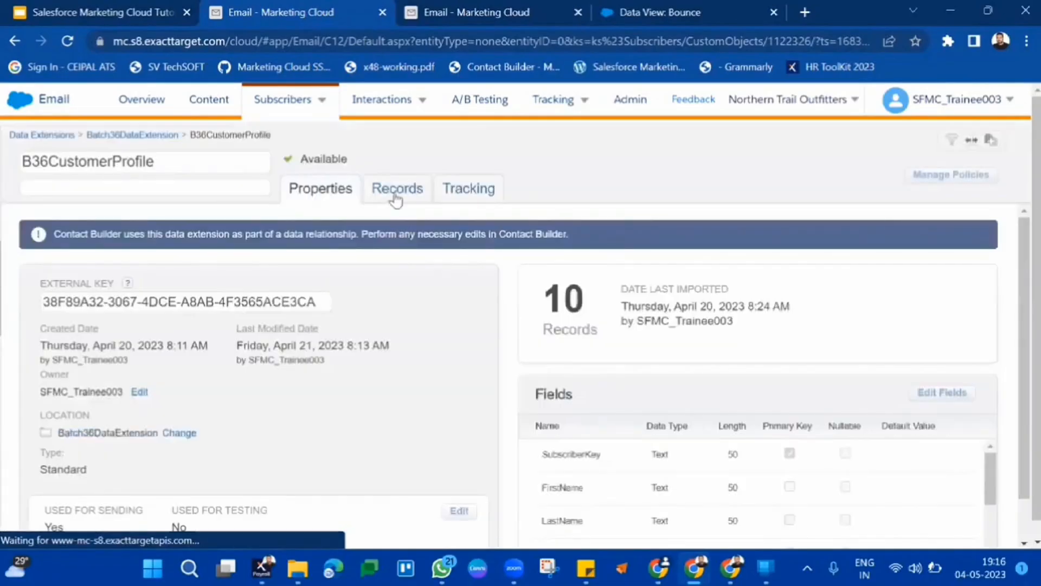
left_click(396, 199)
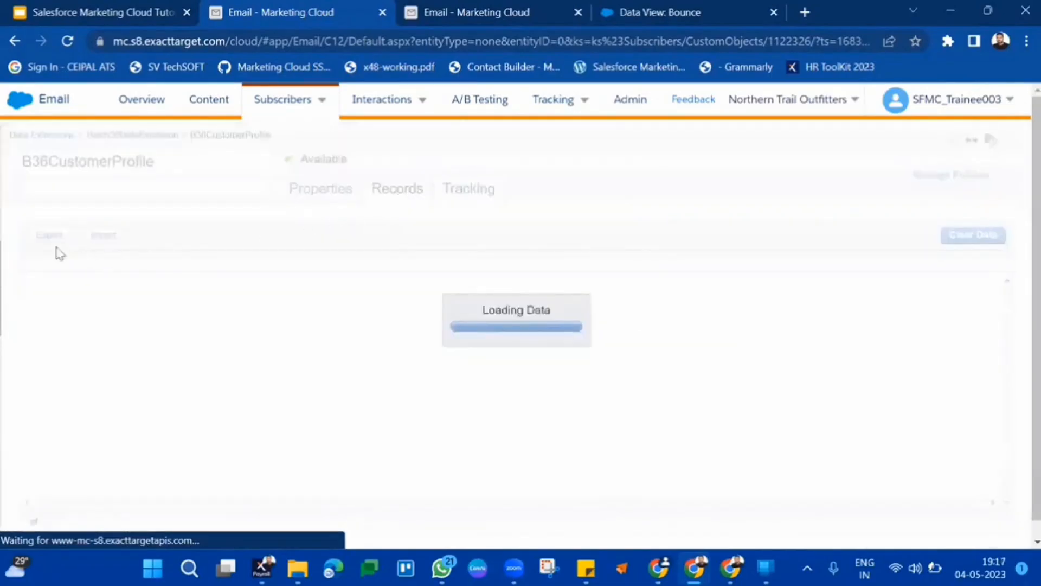
Export B36CustomerProfile as a comma-separated CSV file using browser download delivery.
left_click(40, 235)
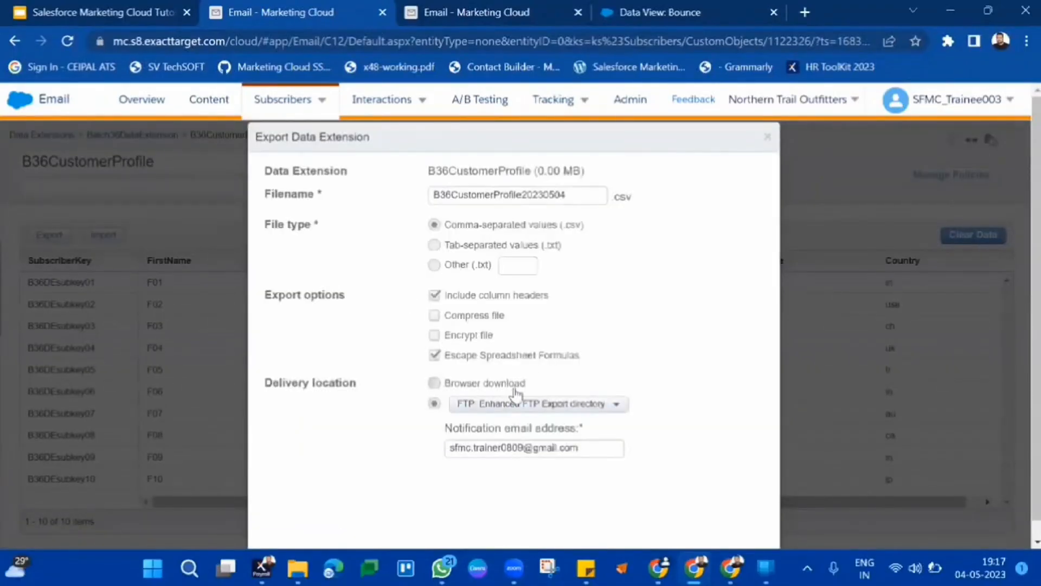
left_click(515, 386)
left_click(1026, 41)
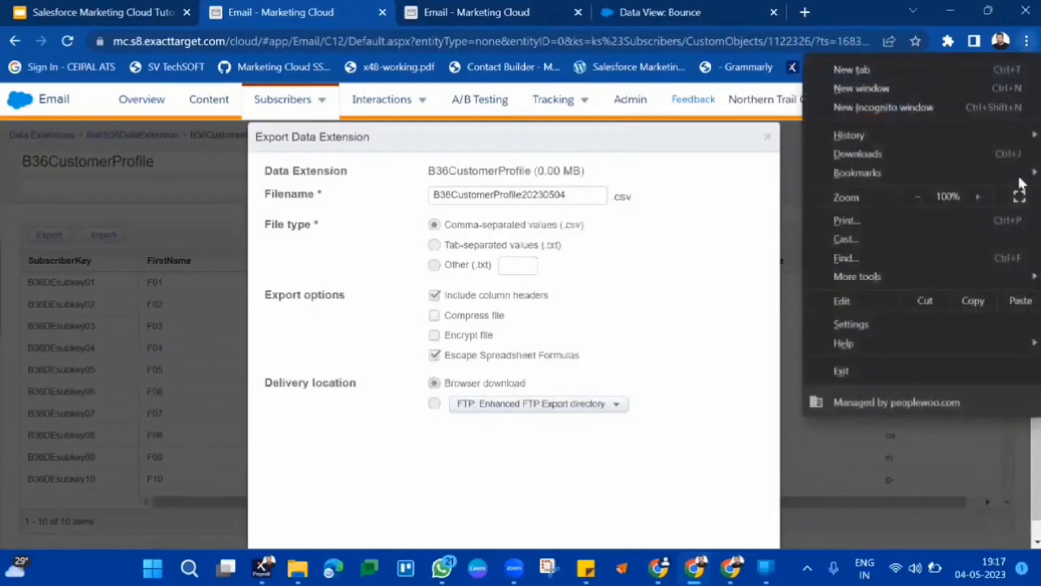
left_click(1018, 197)
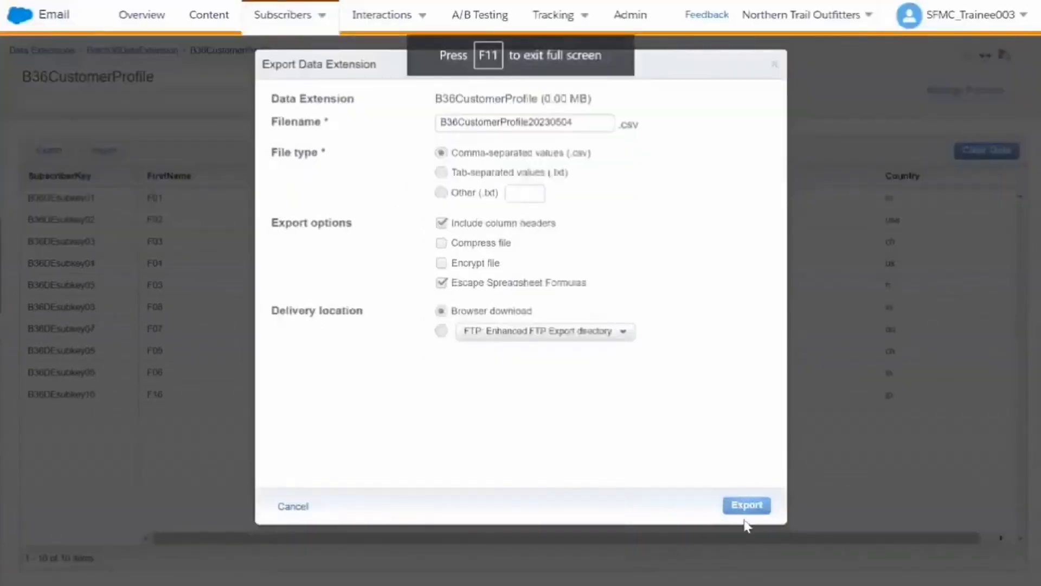
left_click(753, 505)
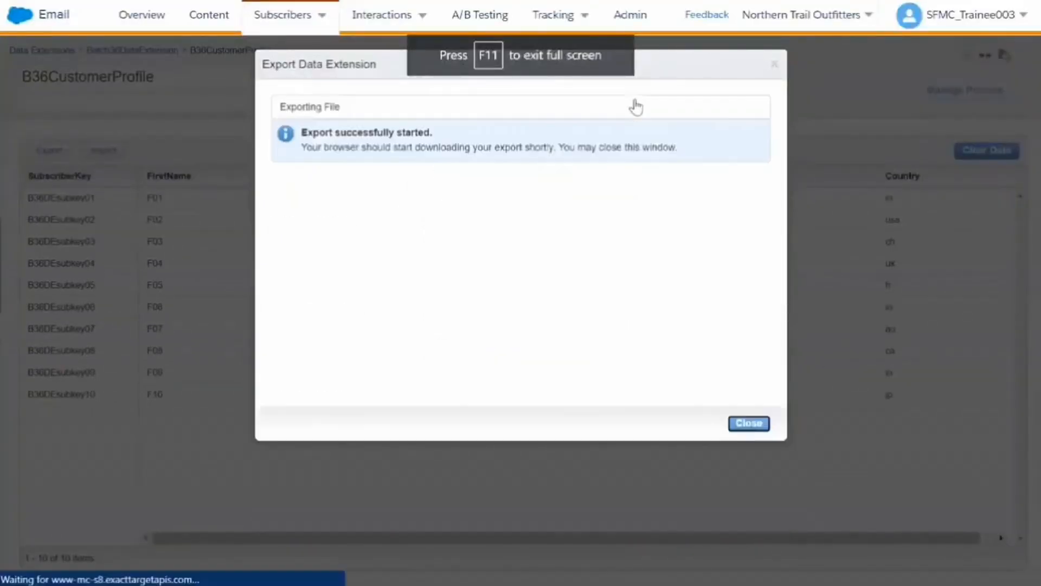
mouse_move(560, 12)
left_click(520, 54)
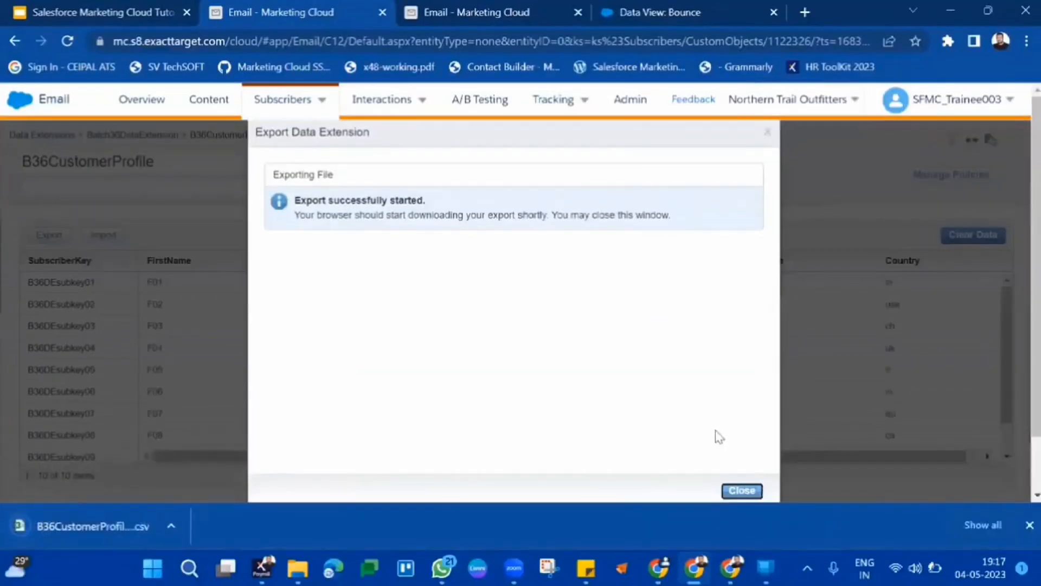
left_click(742, 492)
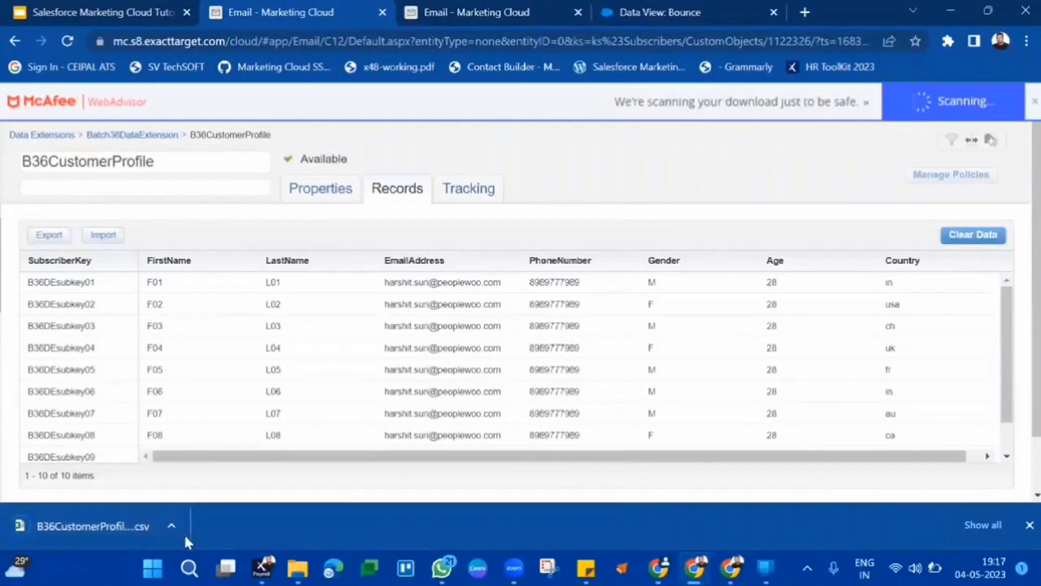
Open the downloaded CSV and fill down a new record in row 12 with its Country set to in.
left_click(116, 522)
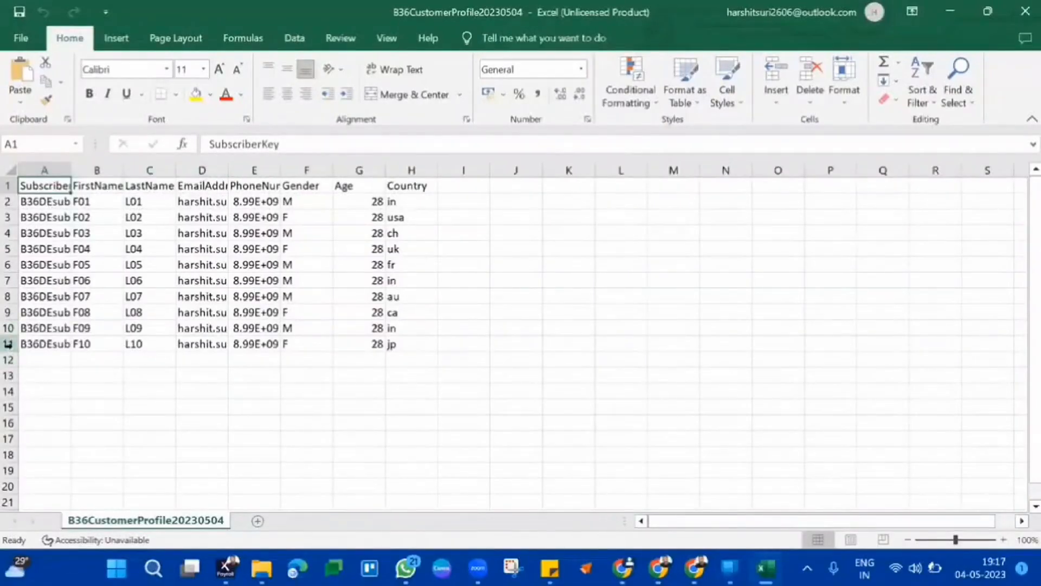
left_click(9, 343)
left_click_drag(22, 350, 21, 361)
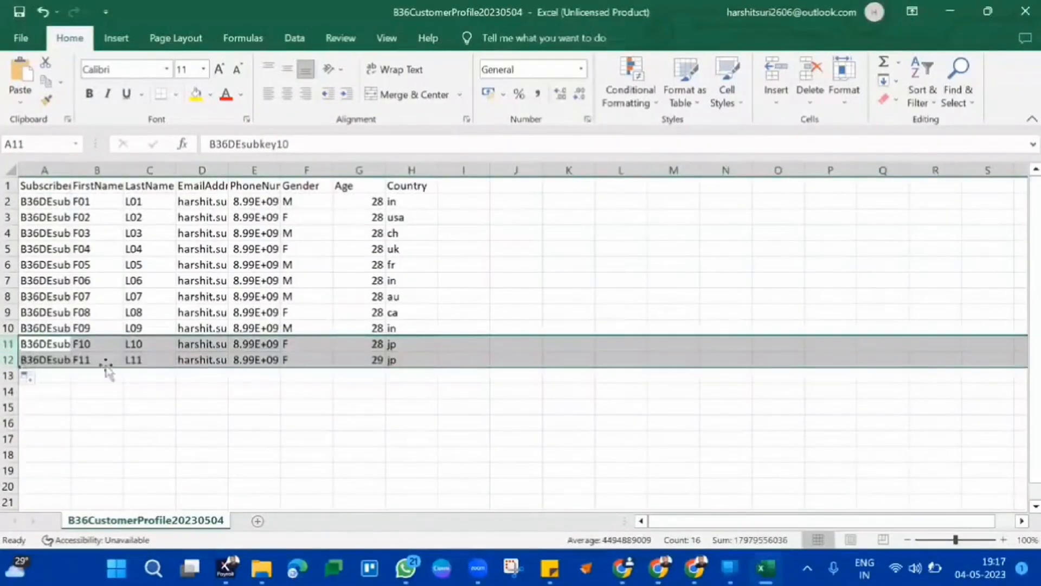
left_click(285, 359)
left_click(415, 363)
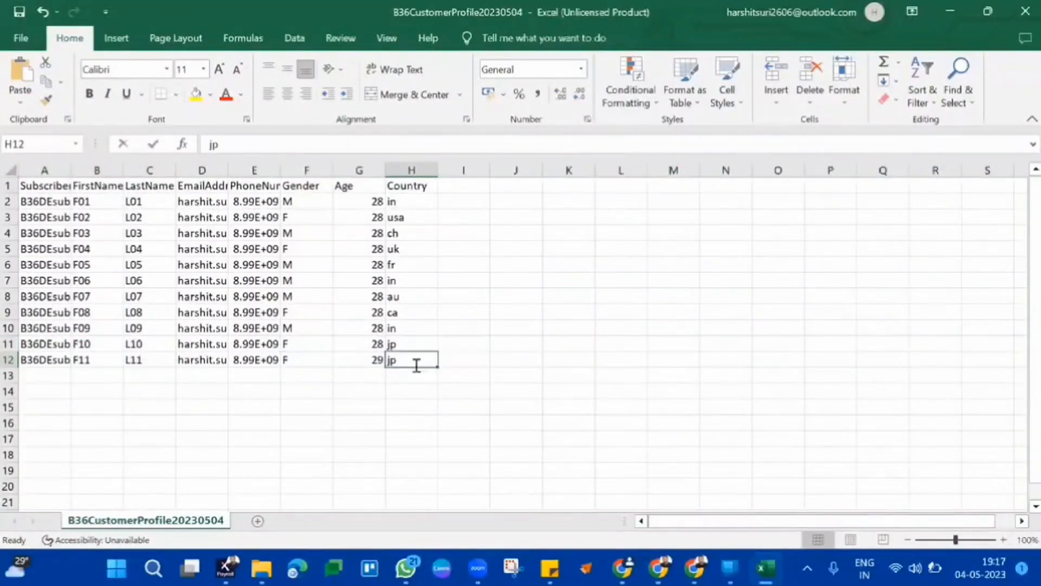
type("in")
key("Return")
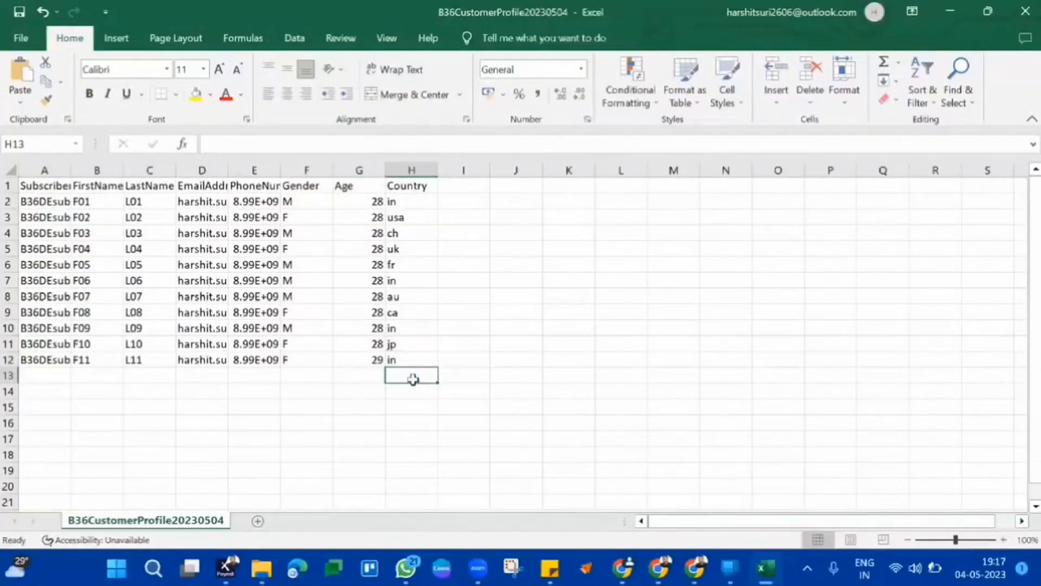
Close the edited spreadsheet and try to open the import for B36CustomerProfile's records.
left_click(1025, 11)
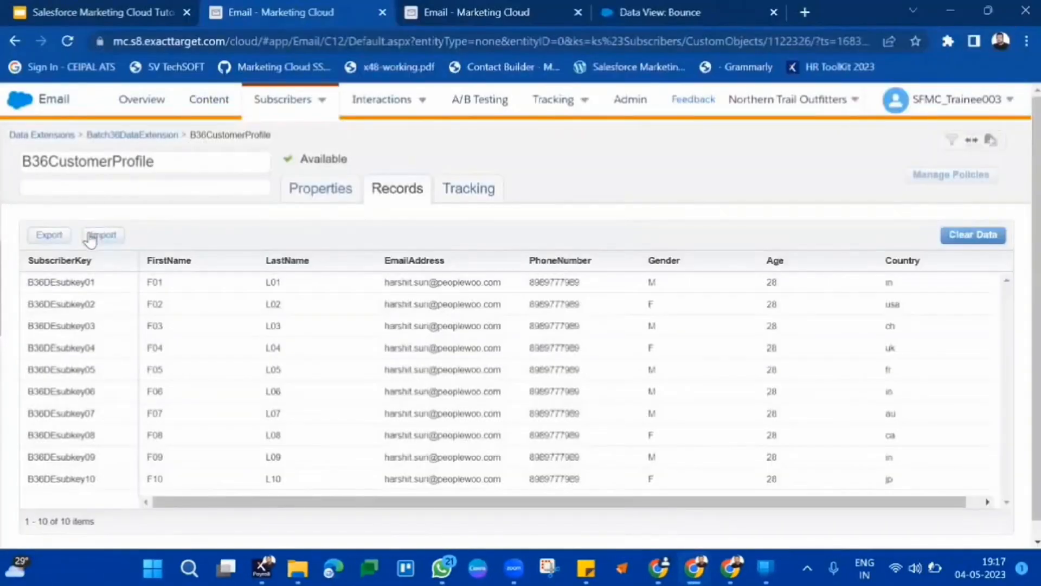
left_click(91, 236)
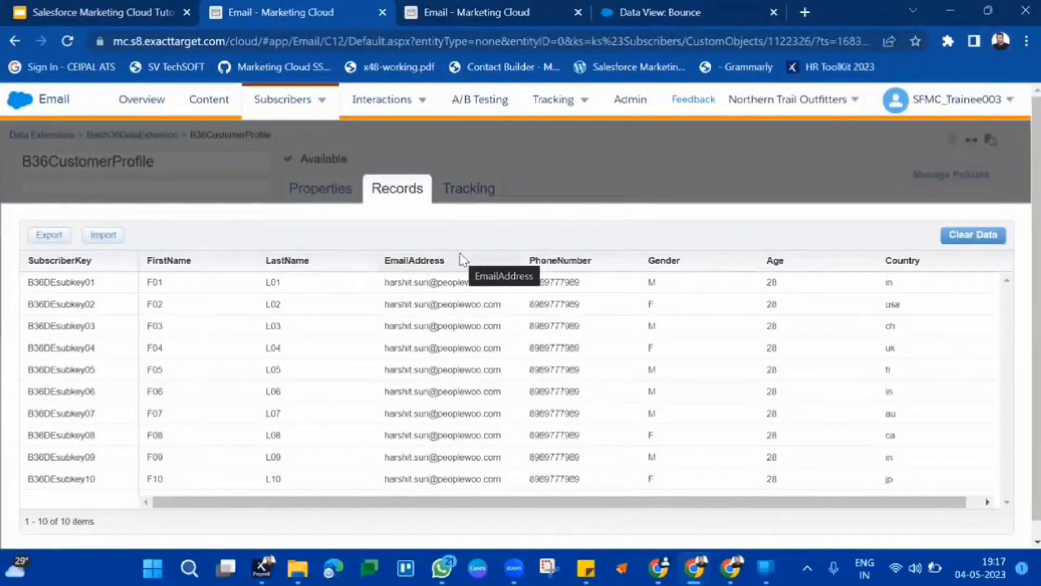
scroll(460, 252, "down", 1)
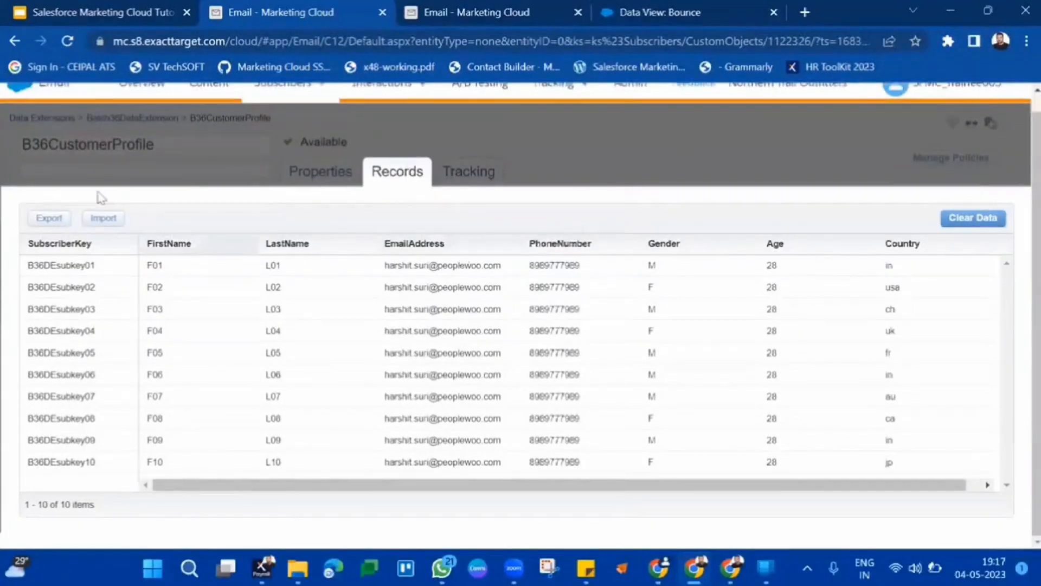
left_click(108, 220)
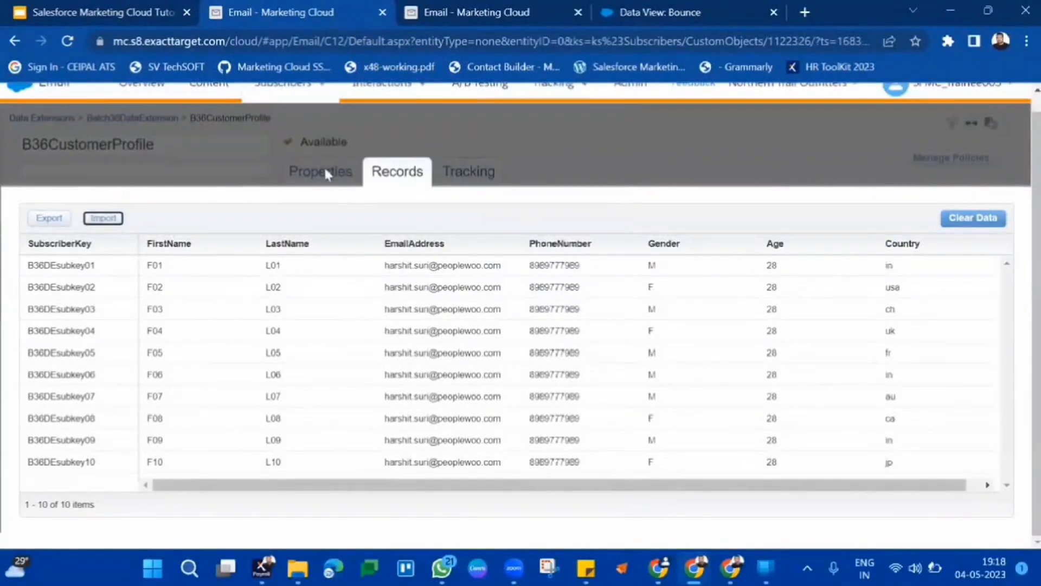
scroll(323, 164, "up", 1)
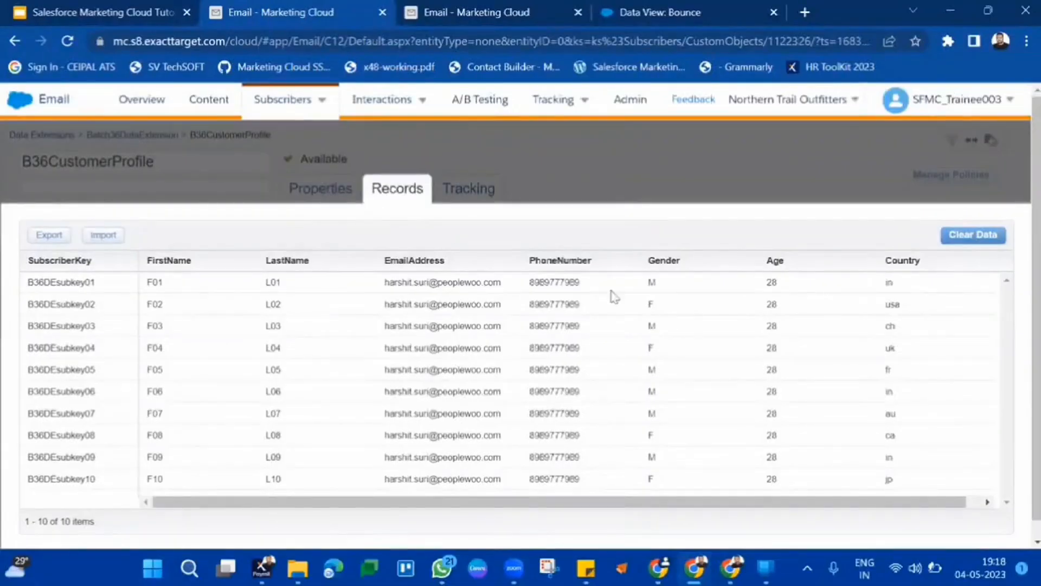
scroll(437, 304, "down", 1)
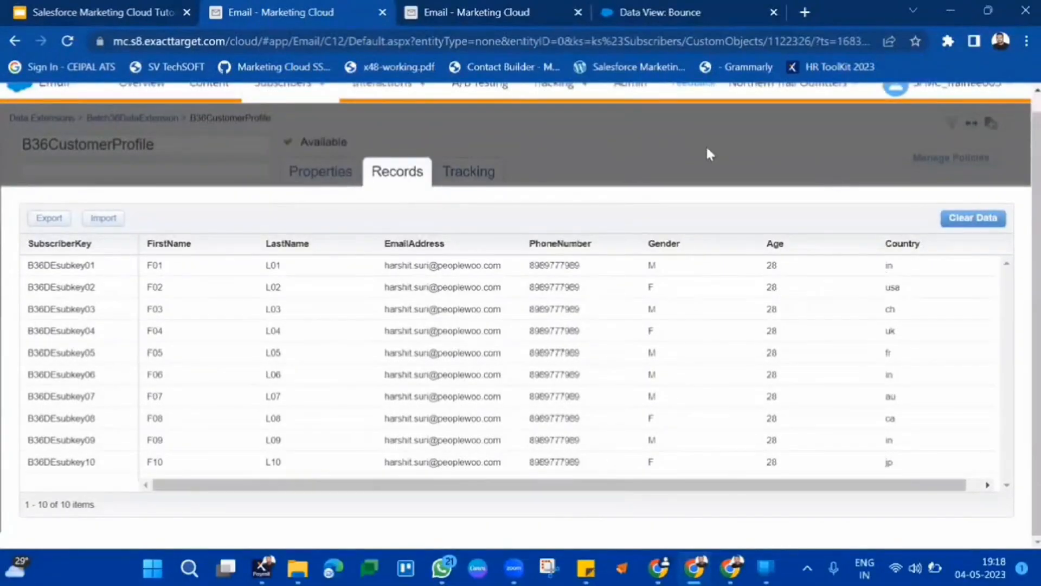
scroll(413, 132, "up", 1)
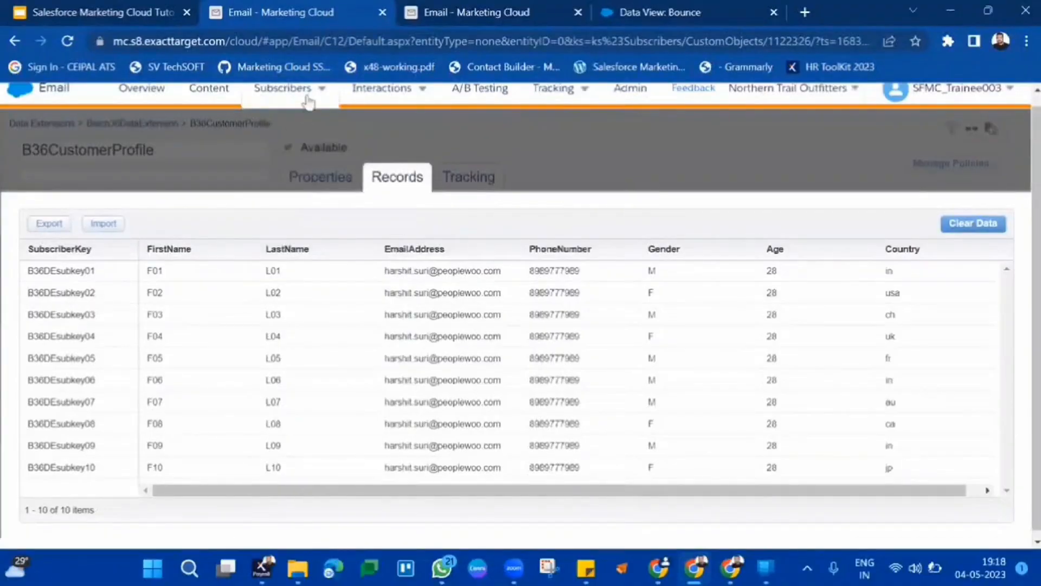
Return to the Subscribers data extensions list, search the folder tree for 36, and reload the page.
mouse_move(305, 91)
left_click(311, 243)
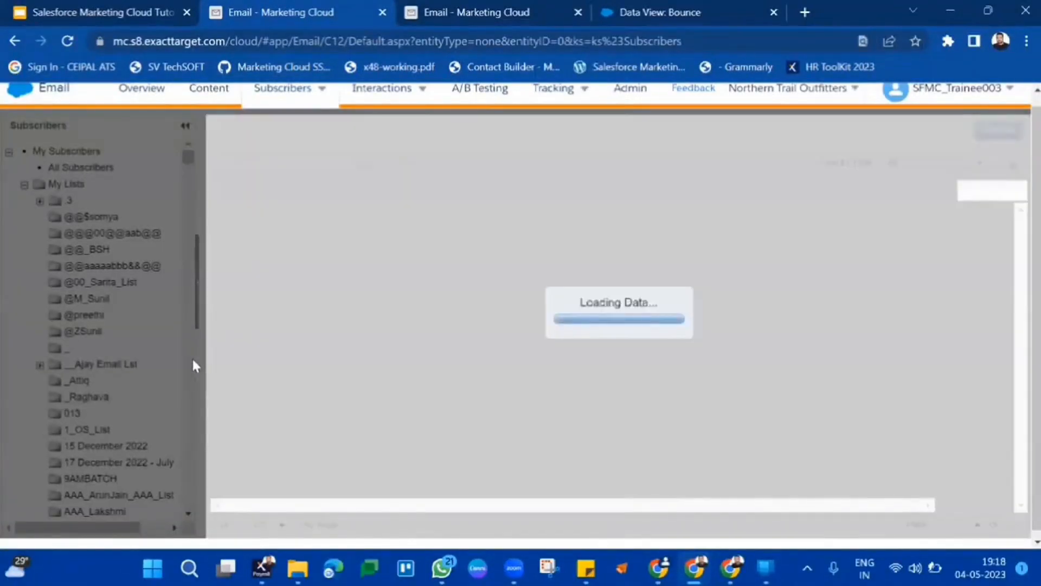
key("ctrl+f")
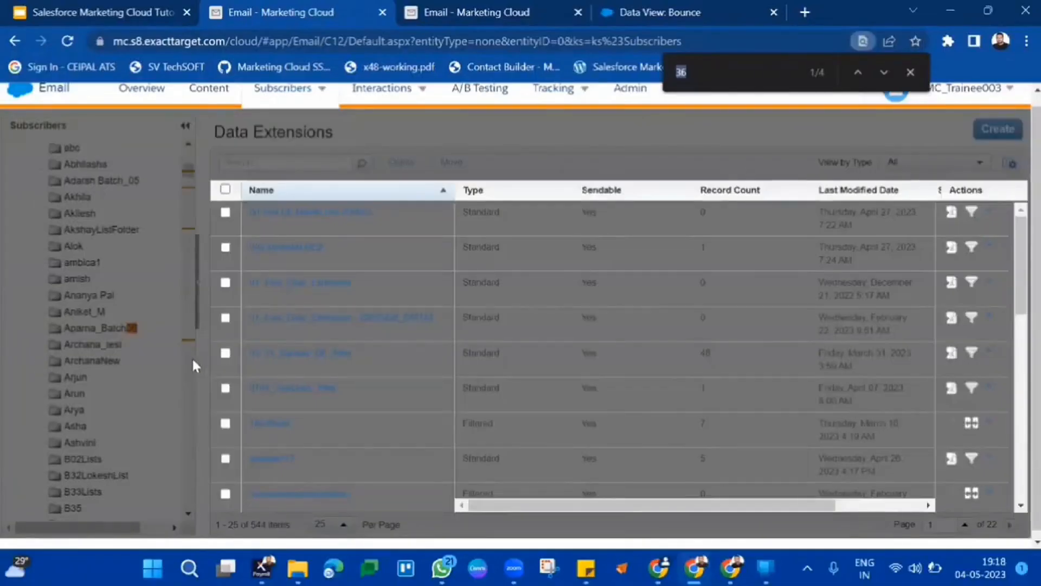
key("Return")
key("Return")
key("Return")
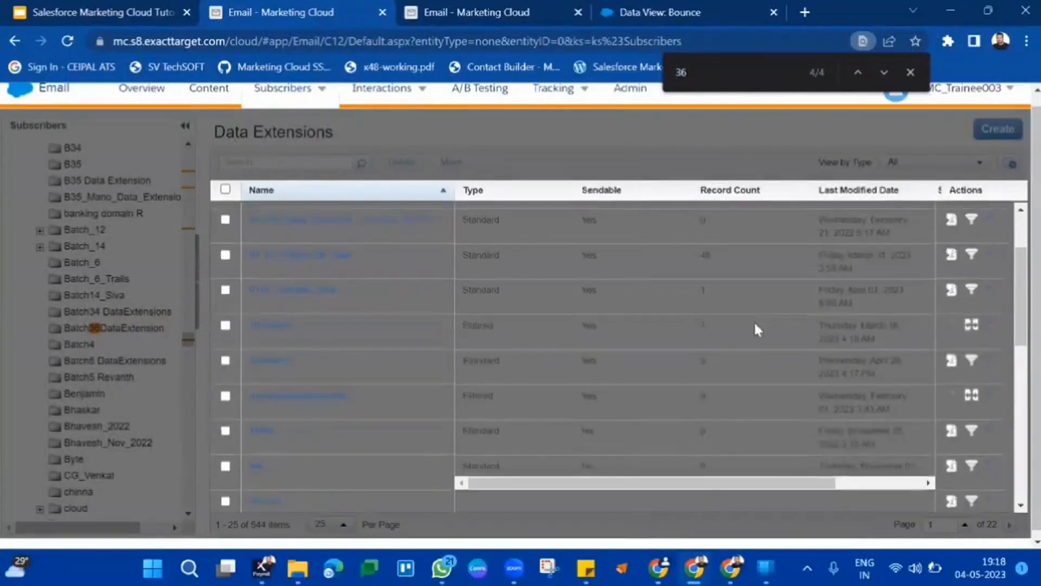
left_click(367, 39)
key("Return")
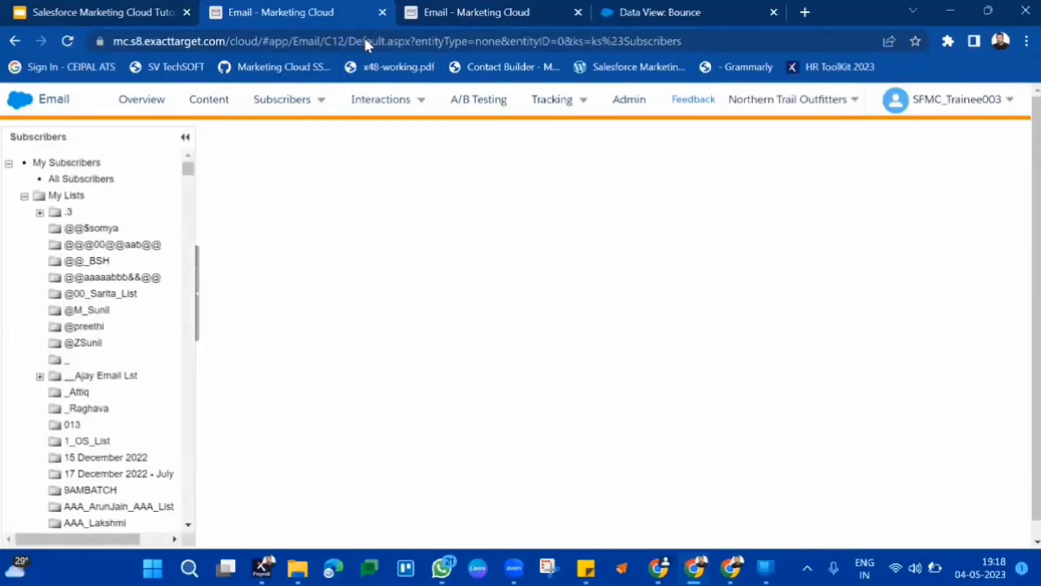
Find the Batch36DataExtension folder by searching for 36 and open B36CustomerProfile's records.
key("ctrl+f")
type("3")
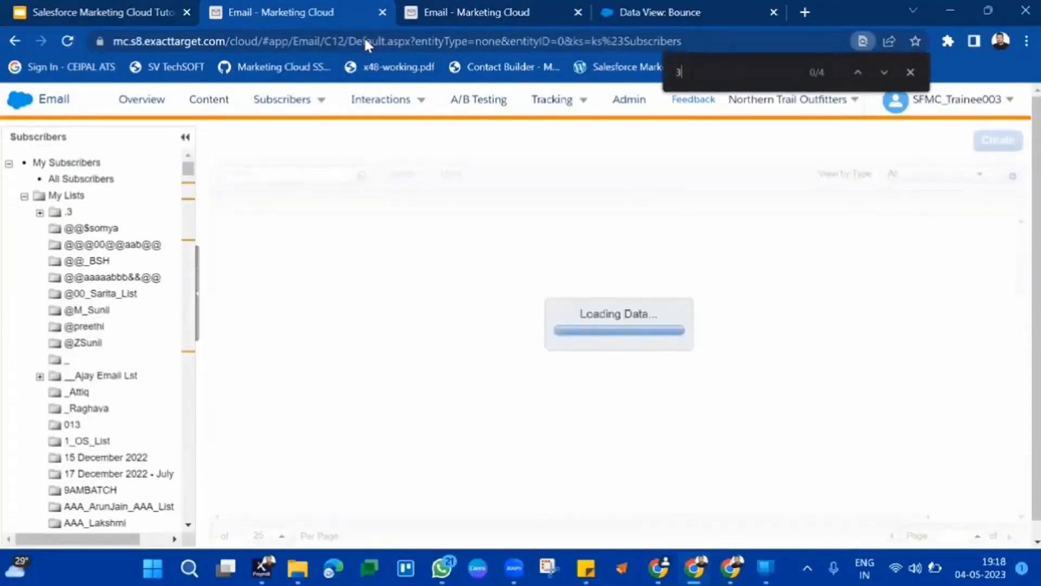
type("6")
key("Return")
key("Return")
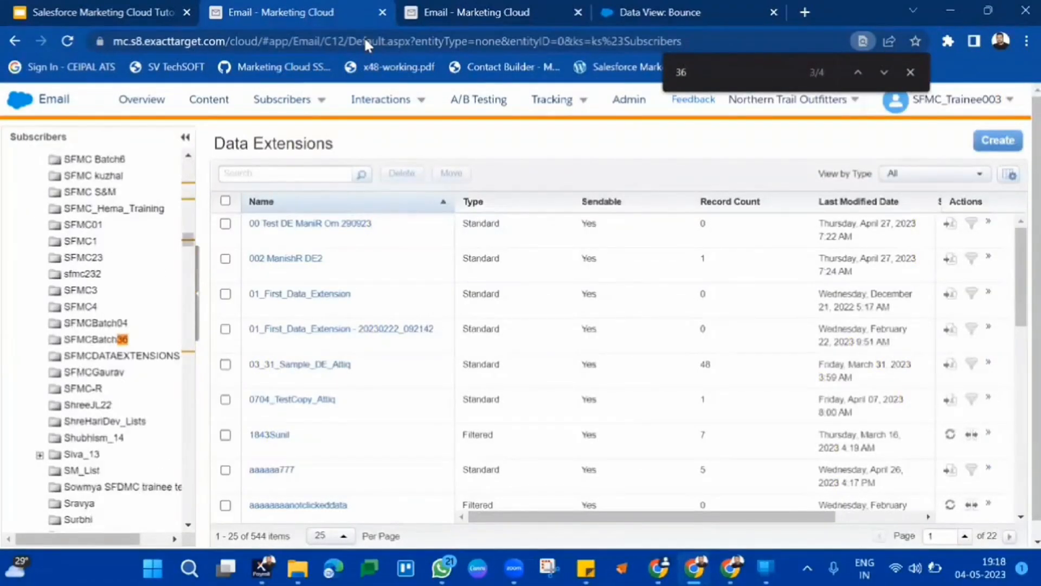
key("Return")
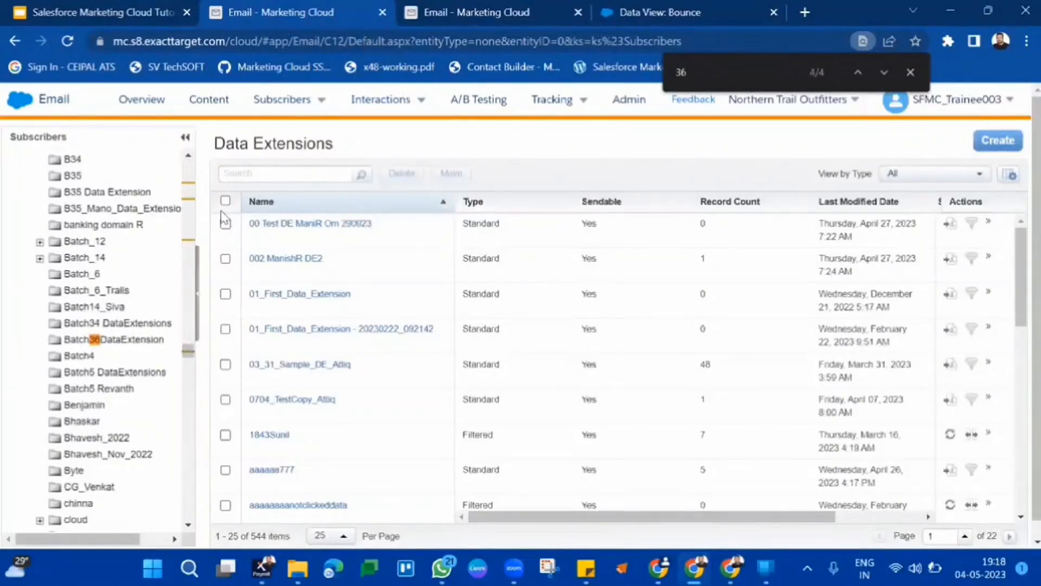
left_click(129, 342)
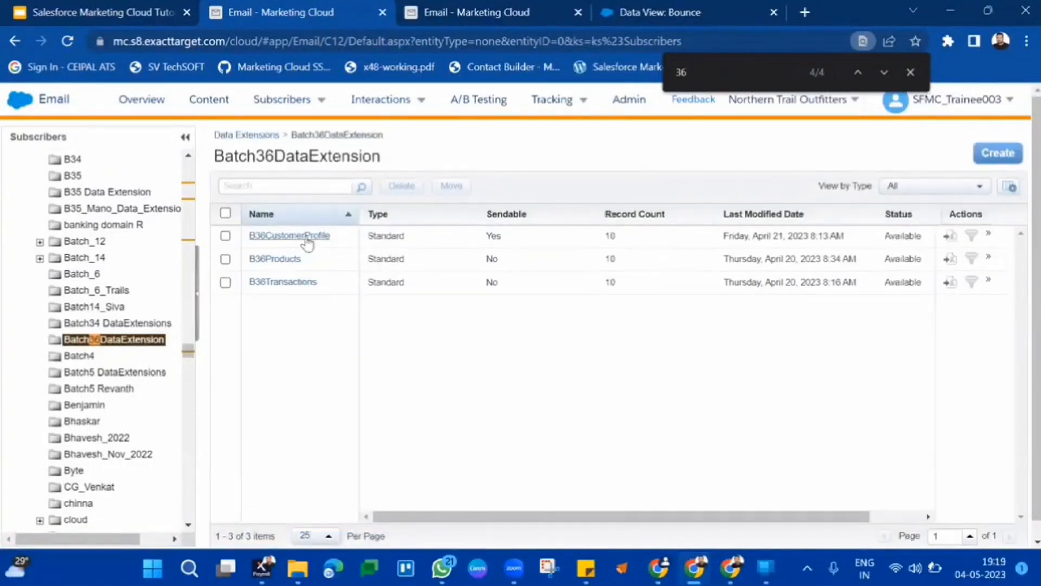
left_click(306, 237)
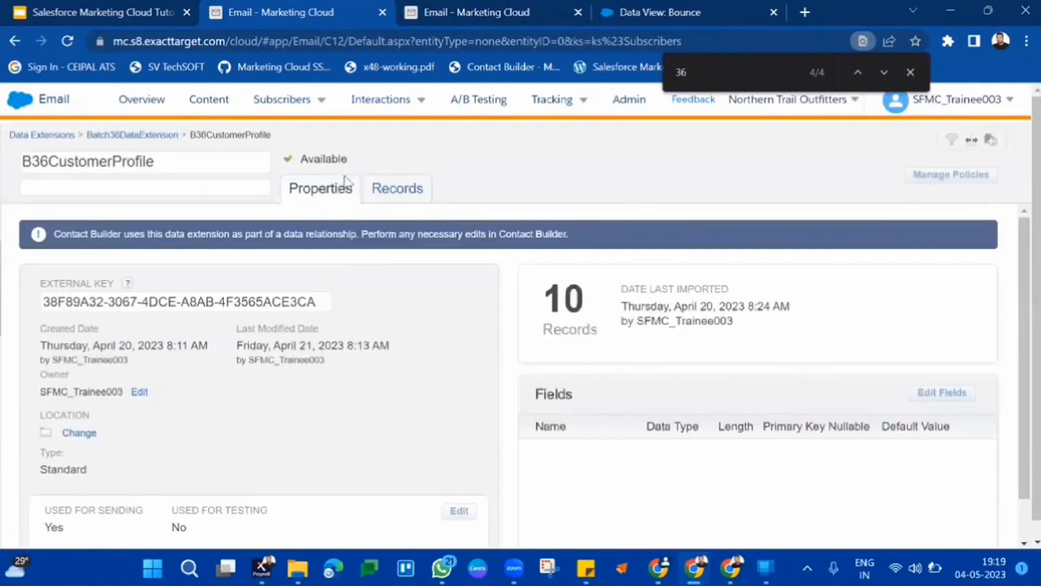
left_click(404, 196)
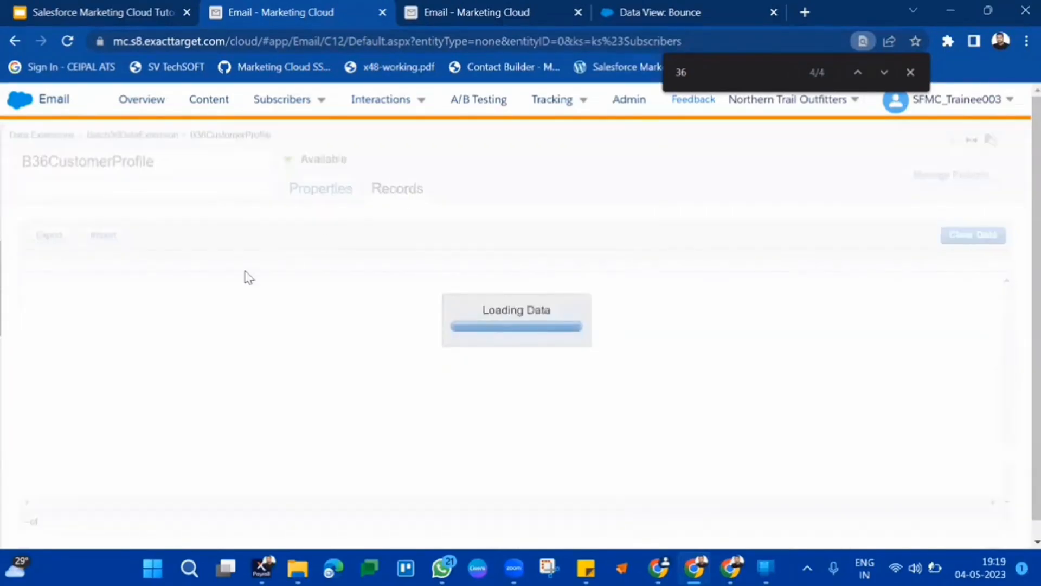
Import the downloaded B36CustomerProfile20230504 CSV from Downloads into B36CustomerProfile, mapping by header row.
left_click(118, 238)
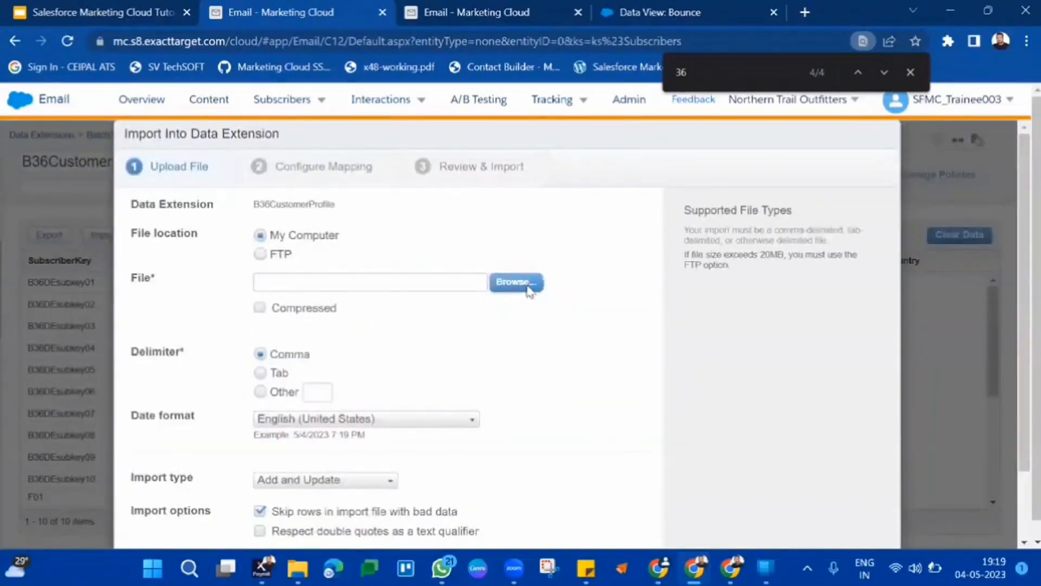
left_click(529, 283)
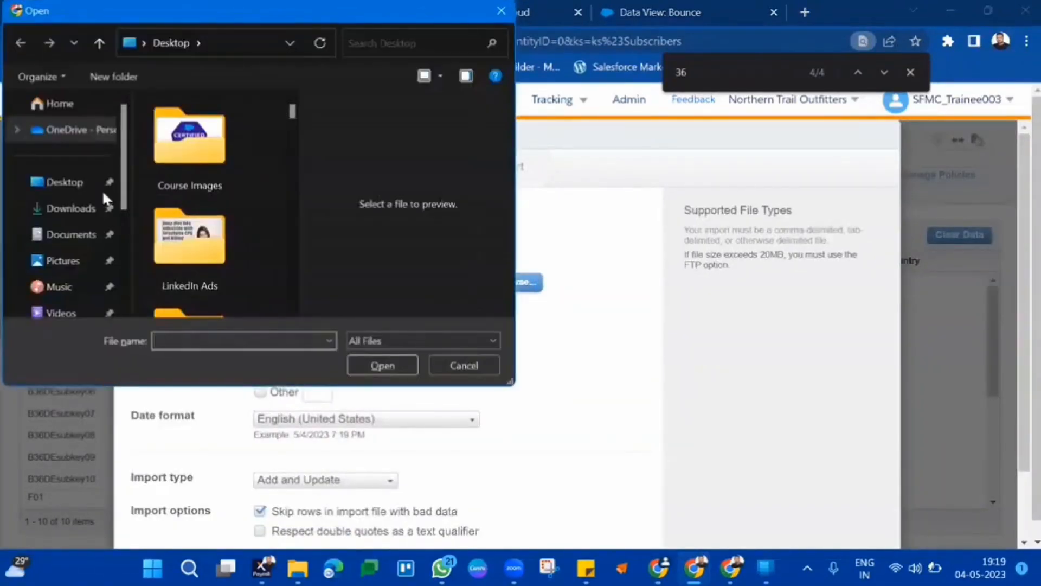
left_click(76, 209)
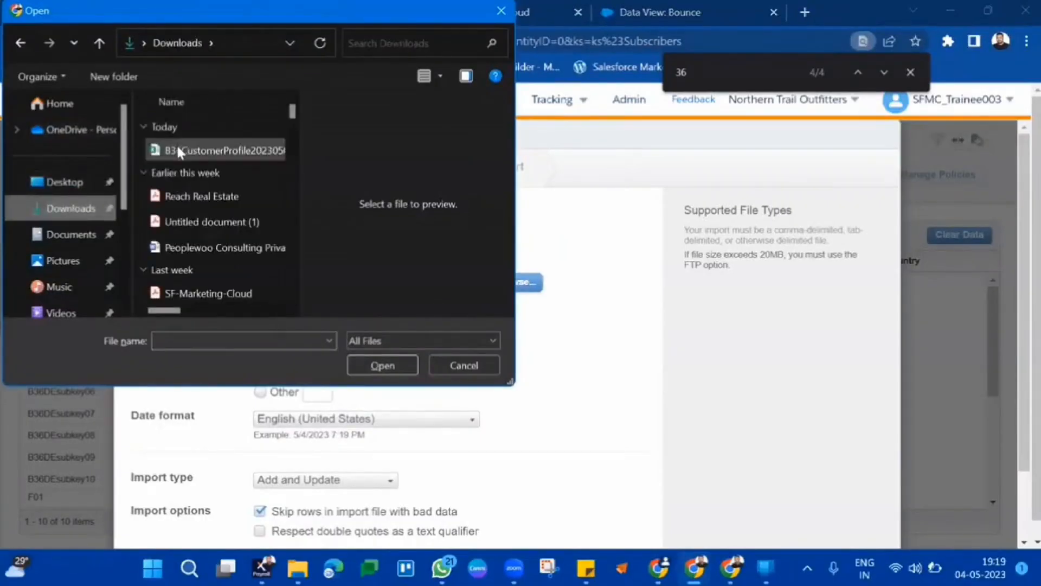
left_click(176, 150)
left_click(372, 364)
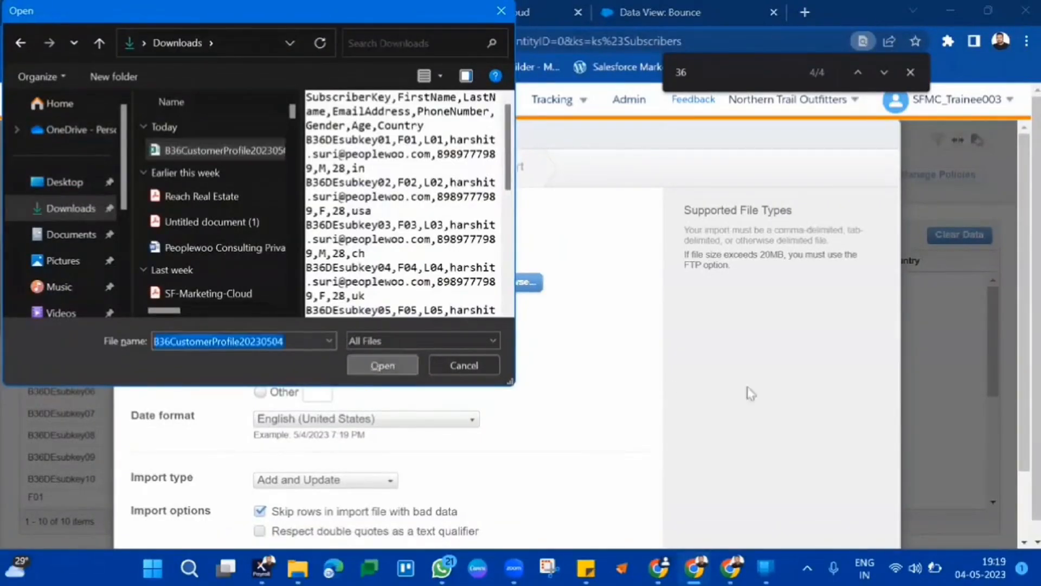
scroll(908, 516, "down", 2)
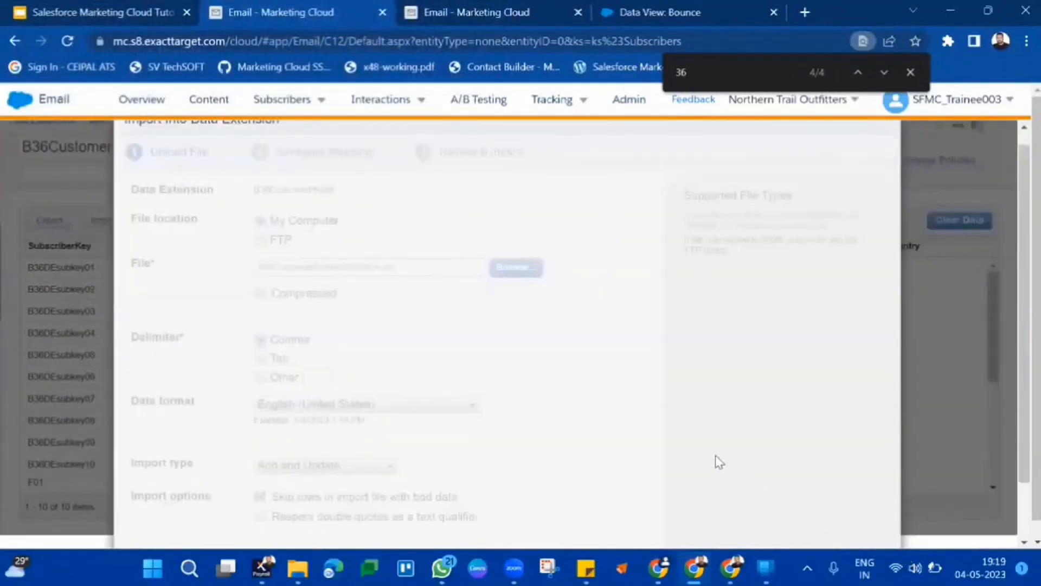
scroll(718, 461, "down", 2)
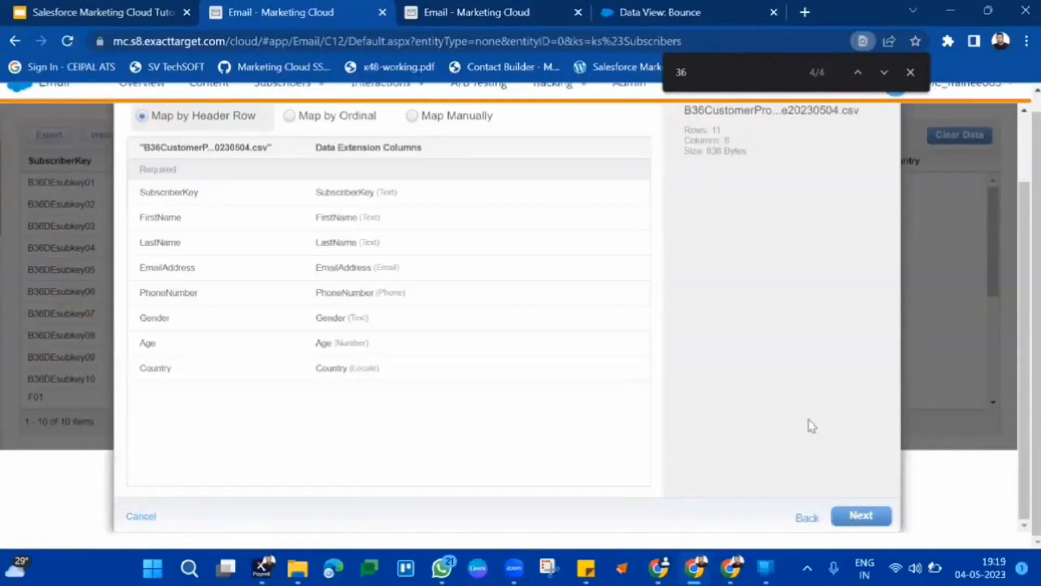
left_click(851, 518)
left_click(850, 518)
scroll(837, 423, "down", 2)
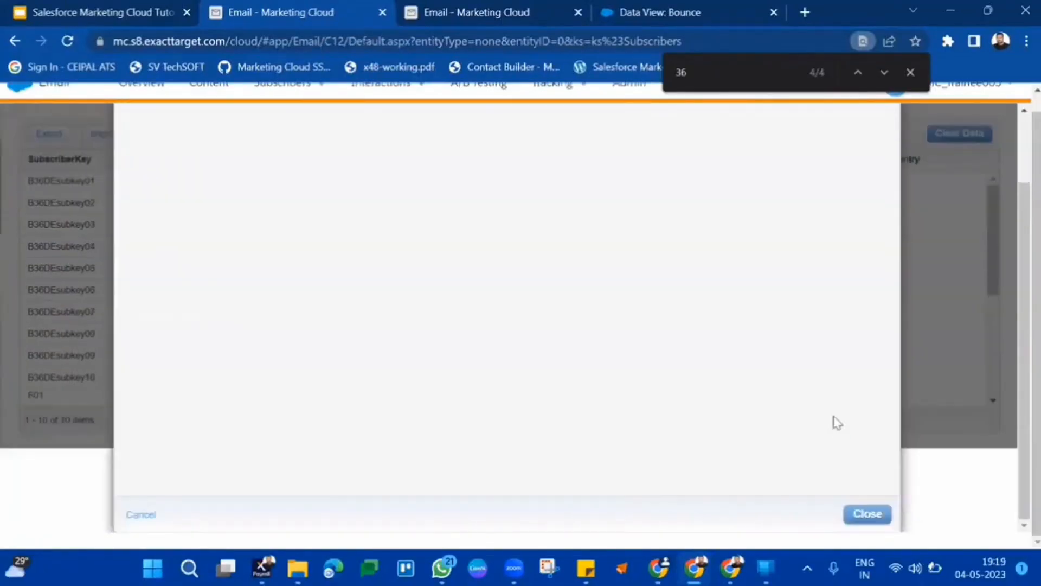
left_click(868, 513)
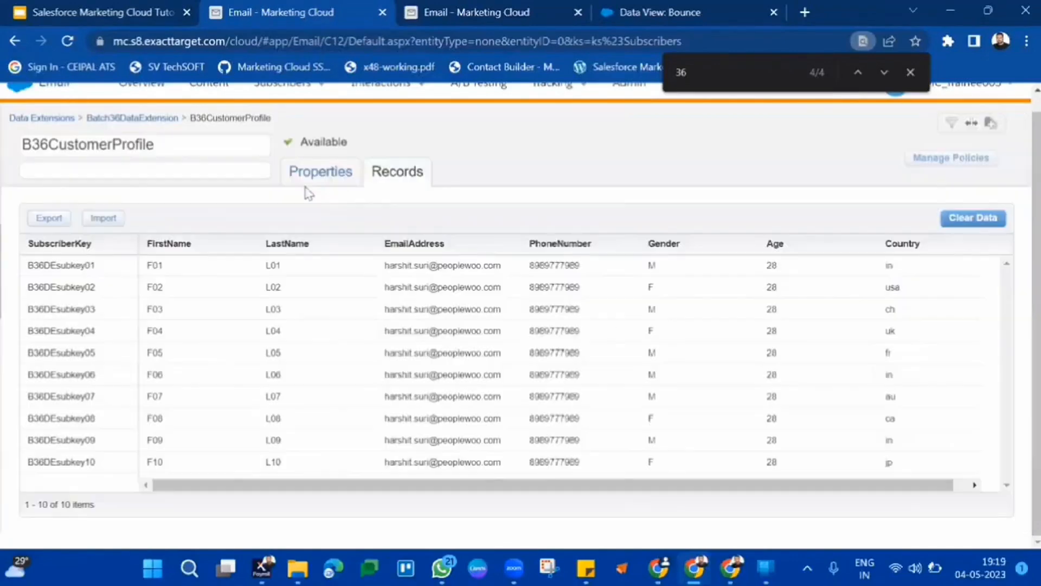
Reopen B36CustomerProfile from Batch36DataExtension to review its imported records, then switch to the B36Customerprofile_IN records tab.
left_click(152, 119)
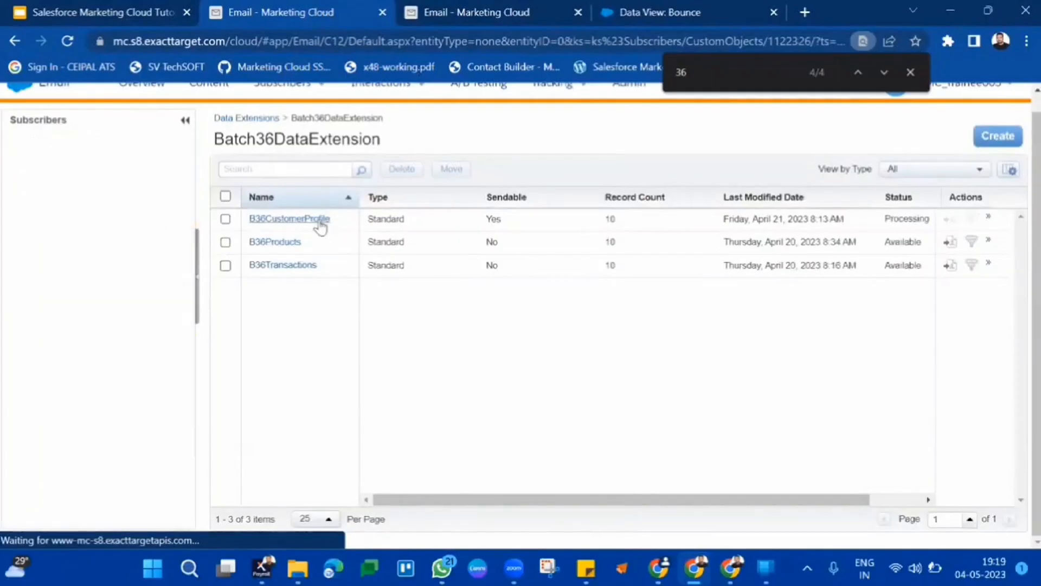
left_click(320, 223)
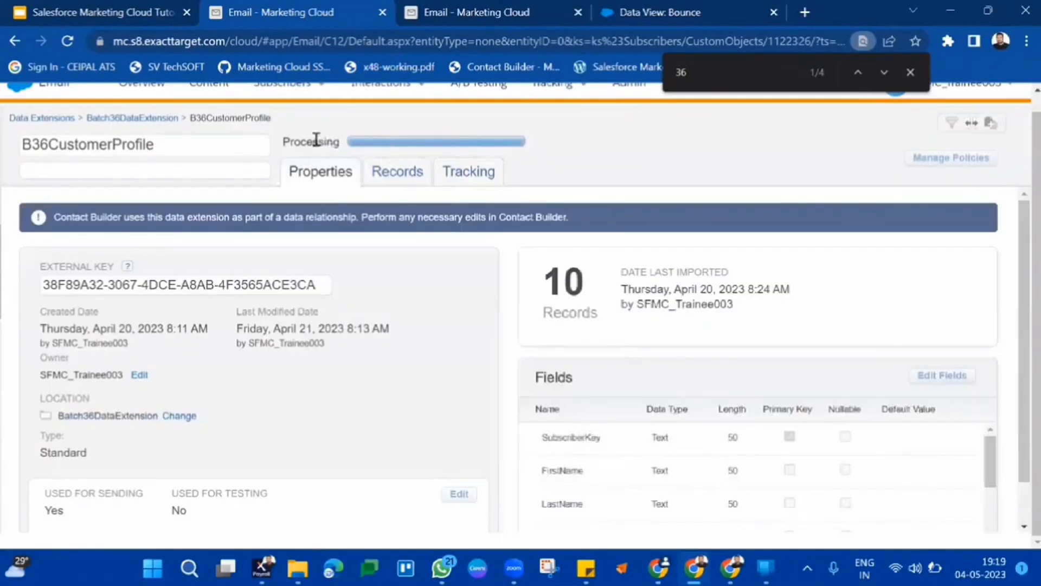
double_click(316, 140)
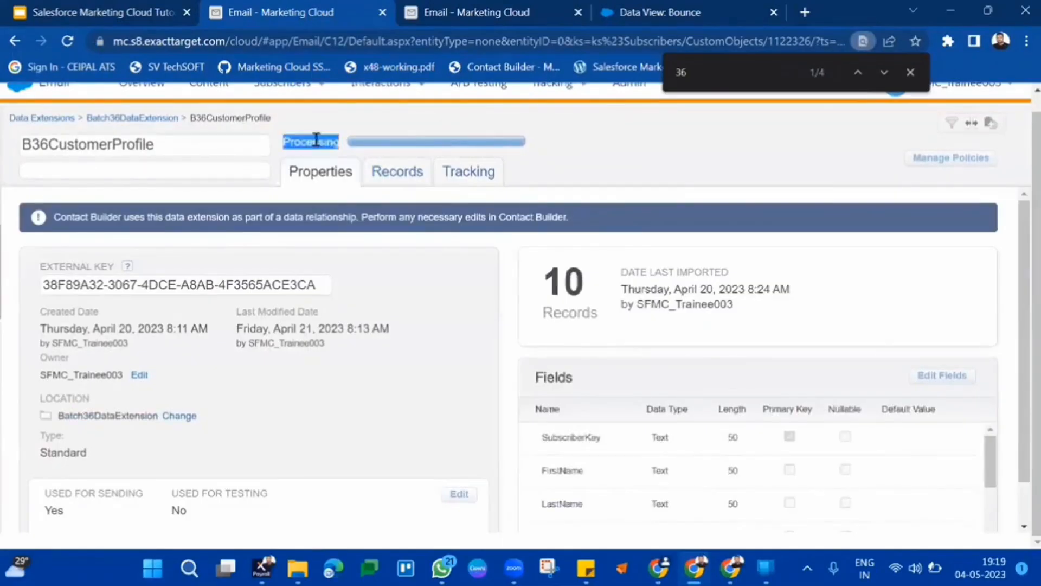
left_click(167, 120)
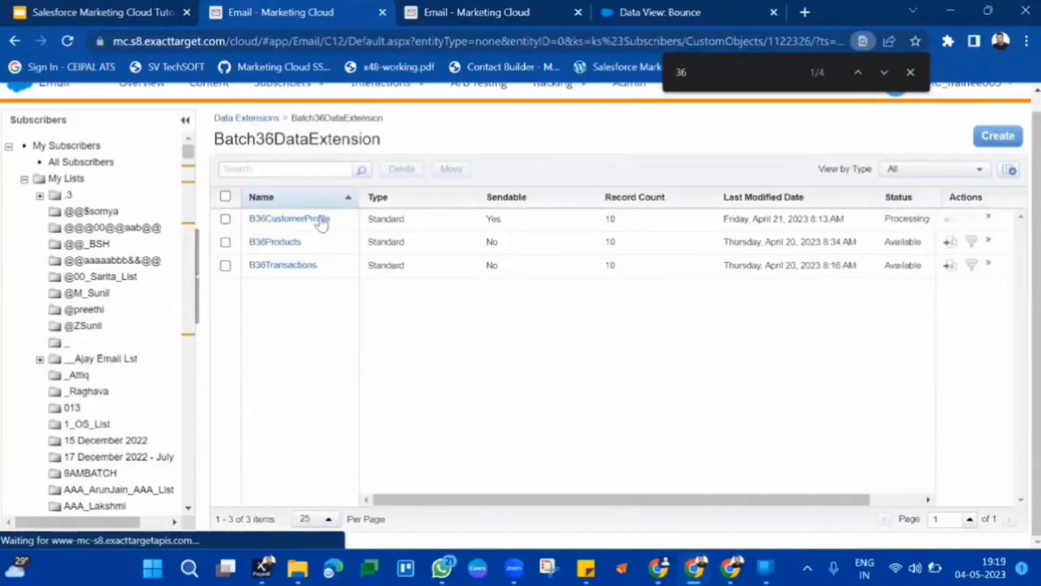
left_click(321, 219)
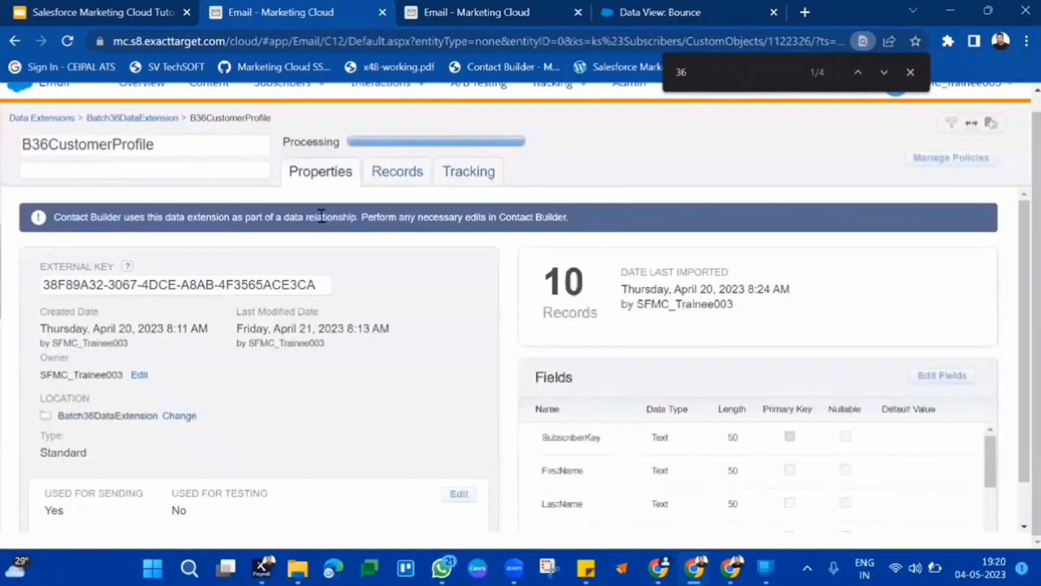
left_click(169, 119)
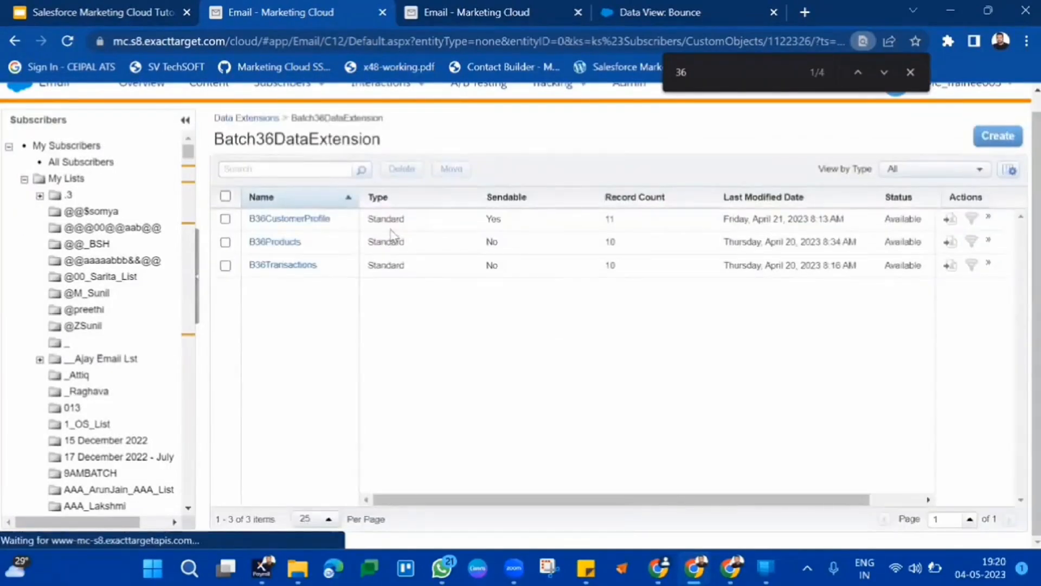
left_click(307, 219)
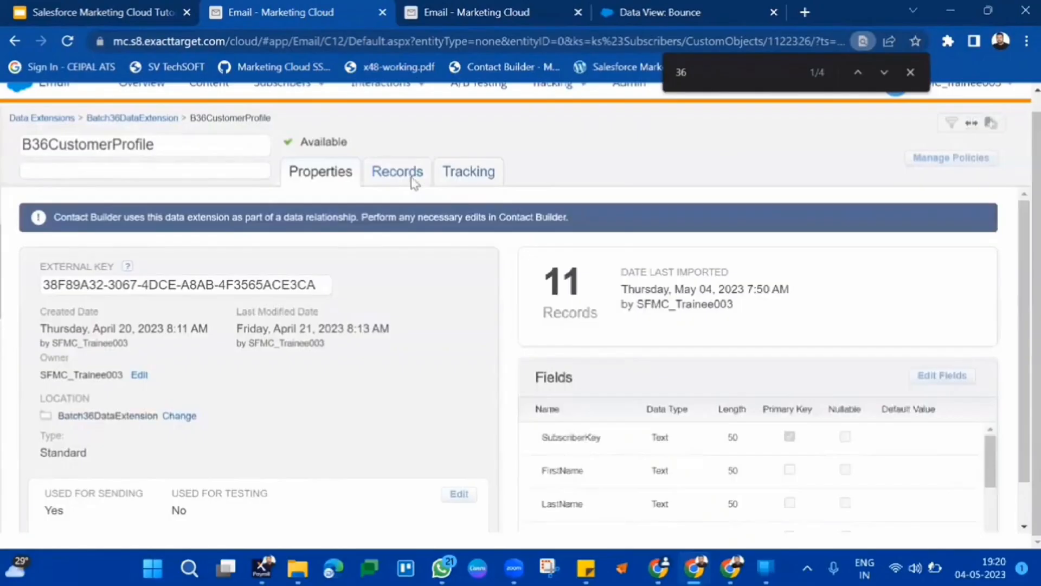
left_click(413, 183)
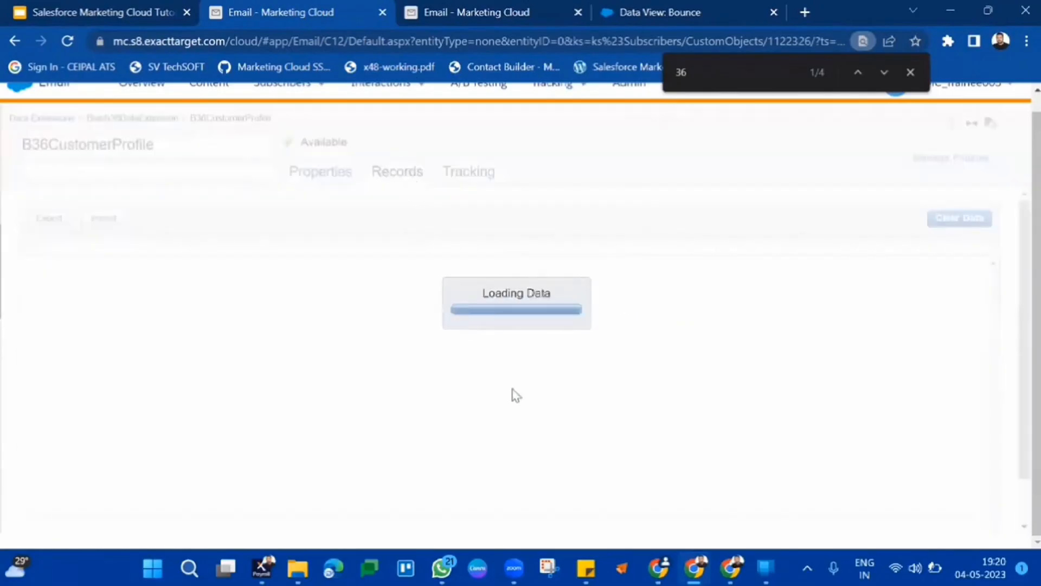
scroll(537, 431, "down", 1)
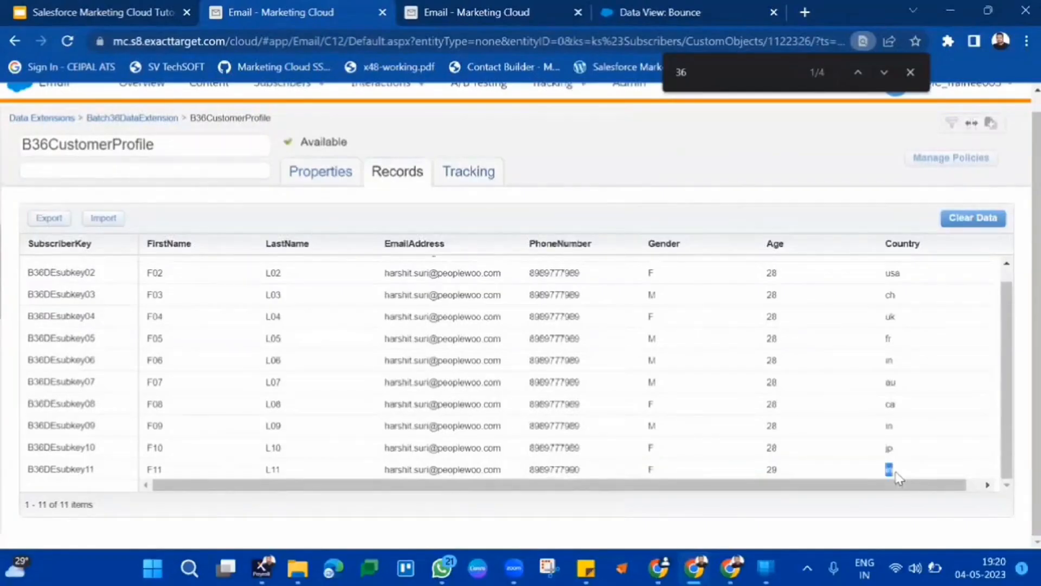
left_click(493, 12)
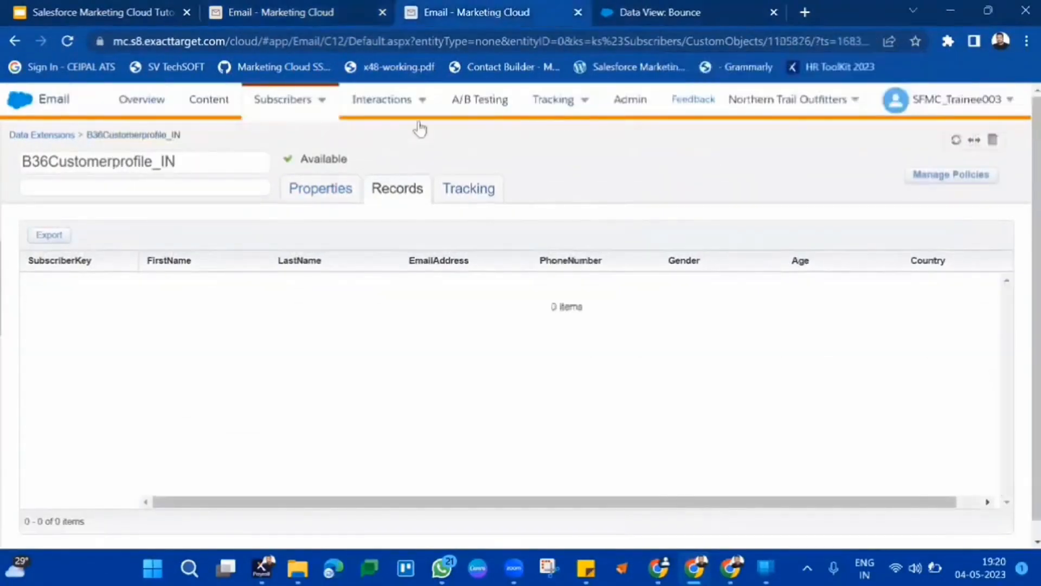
Review B36Customerprofile_IN's properties, including its Gender equal to F AND Country equal to In filter criteria.
left_click(312, 189)
scroll(228, 452, "down", 2)
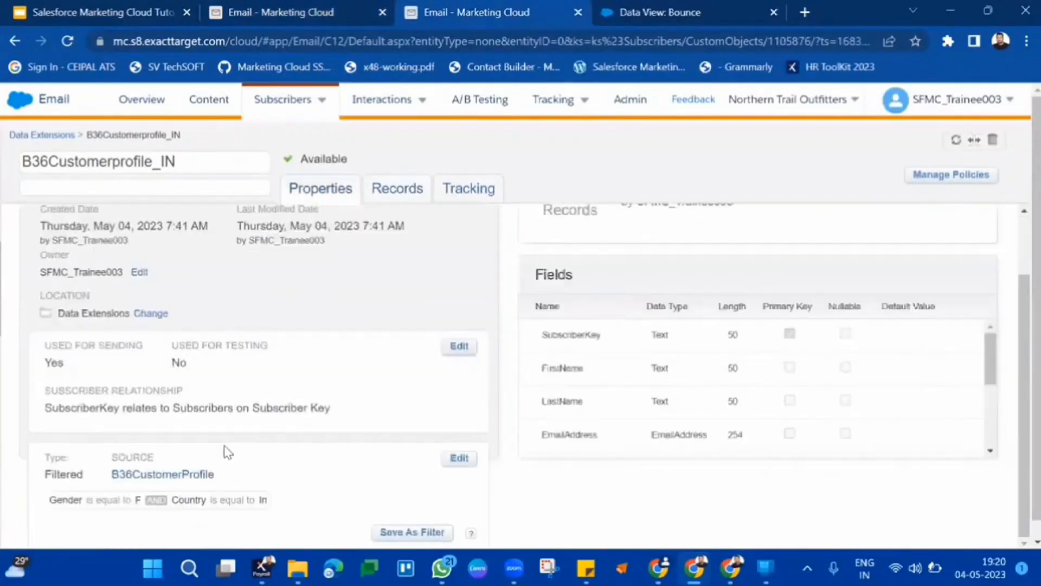
left_click_drag(52, 502, 275, 500)
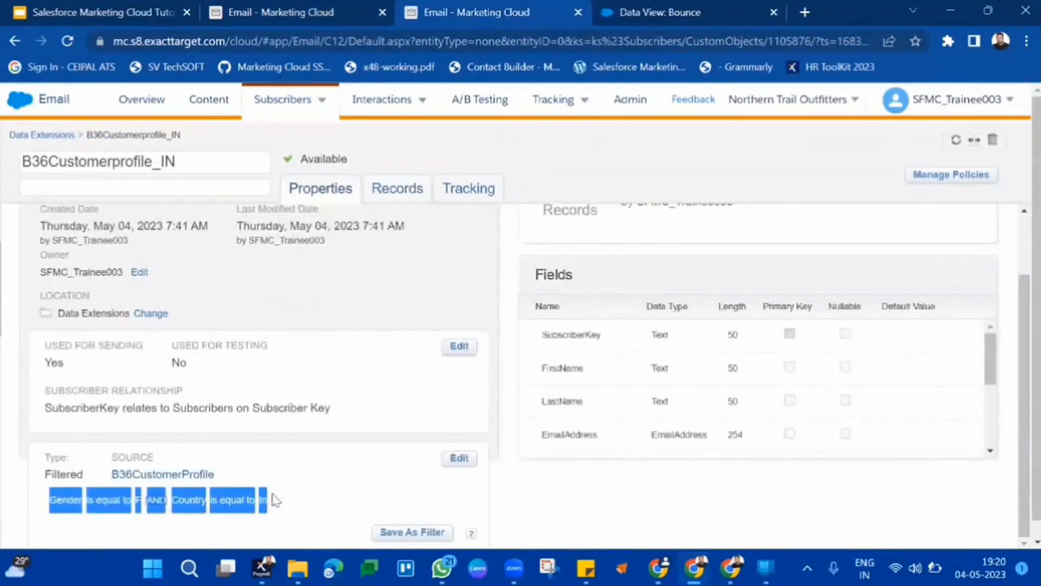
scroll(507, 356, "up", 2)
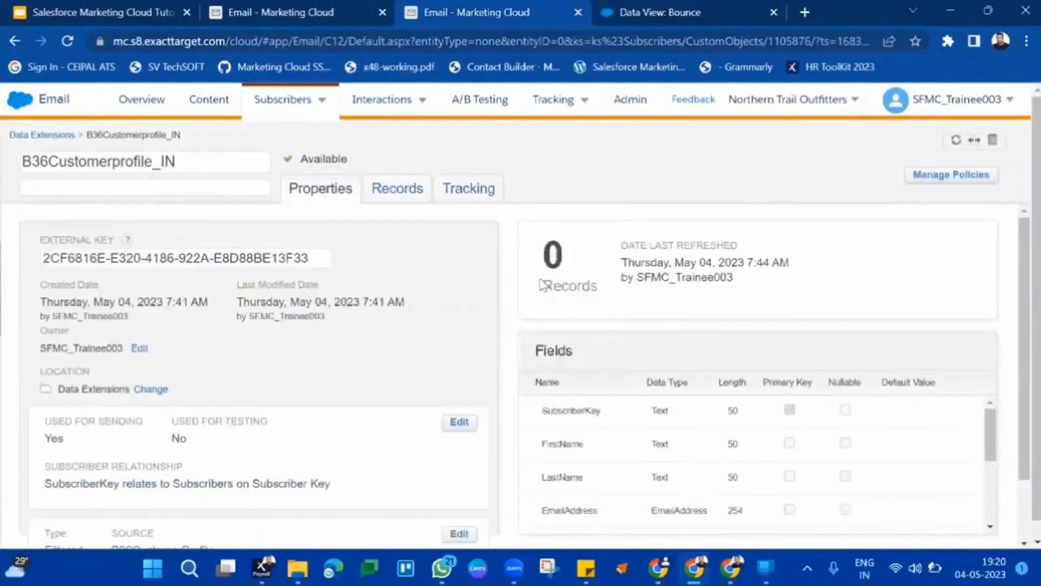
double_click(553, 255)
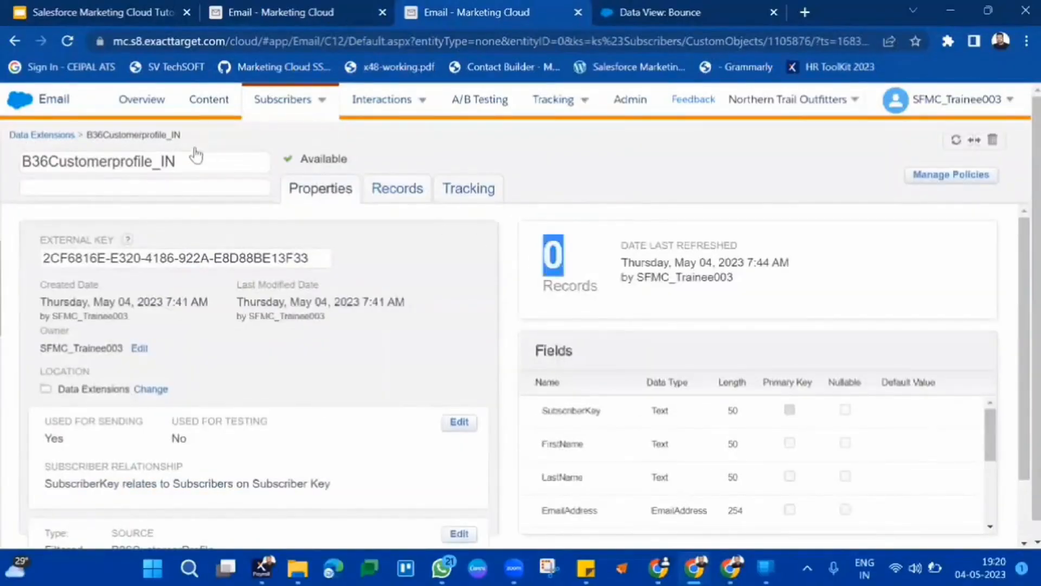
Return to the Data Extensions list, sort it by Last Modified Date, and open B36Customerprofile_IN.
left_click(63, 136)
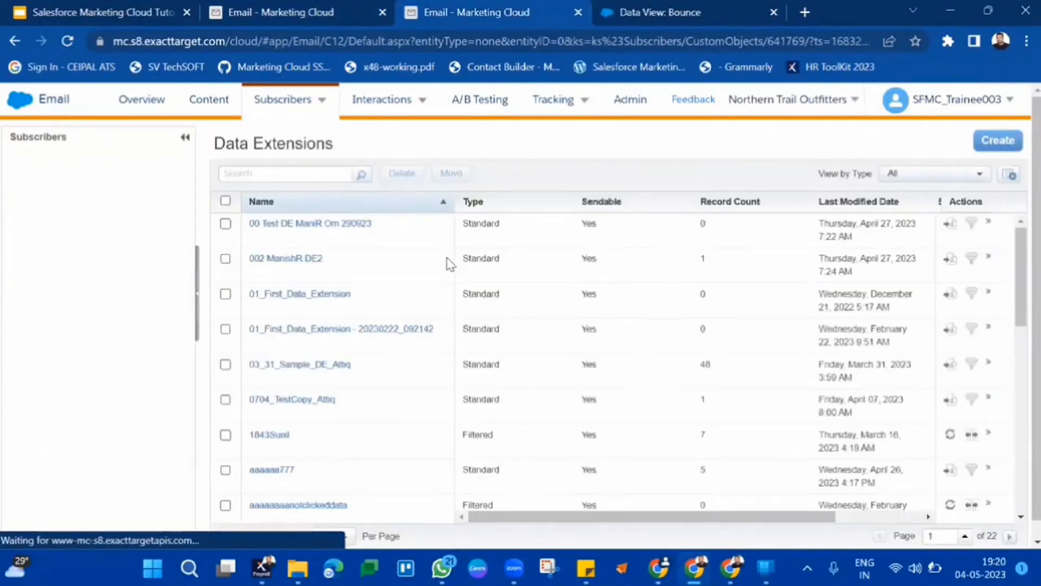
scroll(448, 264, "down", 10)
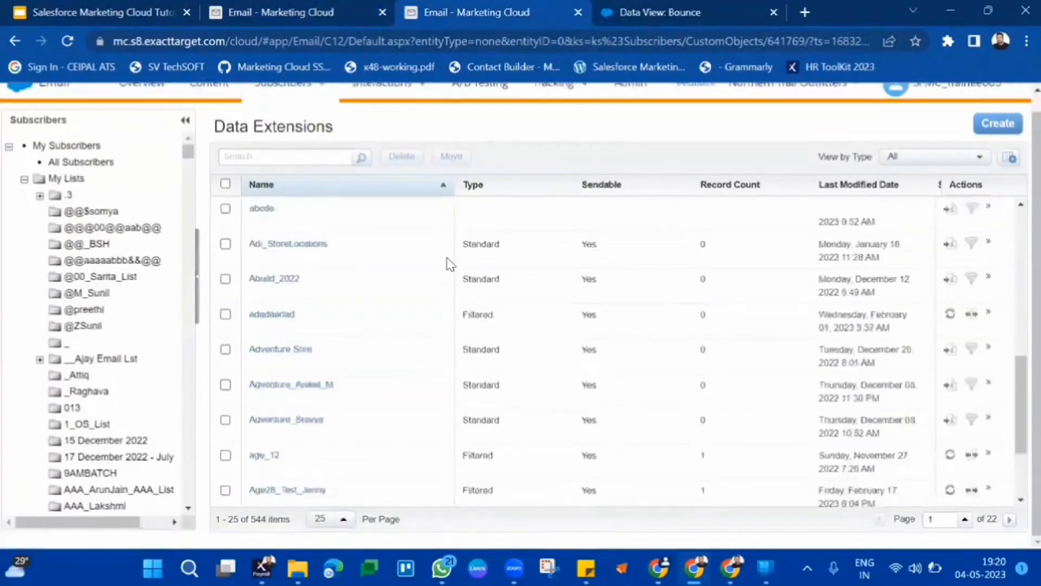
scroll(448, 264, "up", 10)
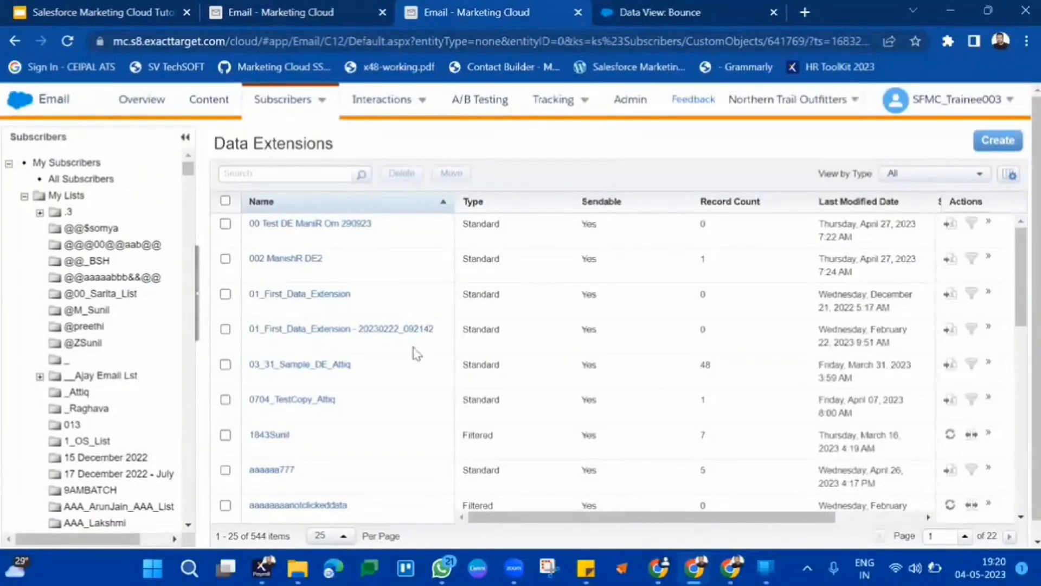
left_click(870, 213)
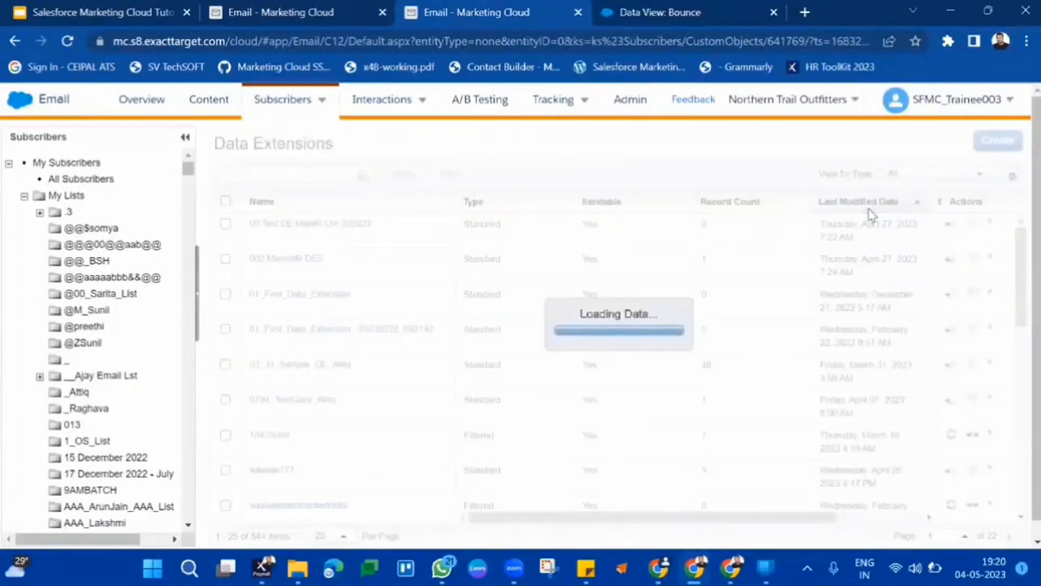
left_click(909, 205)
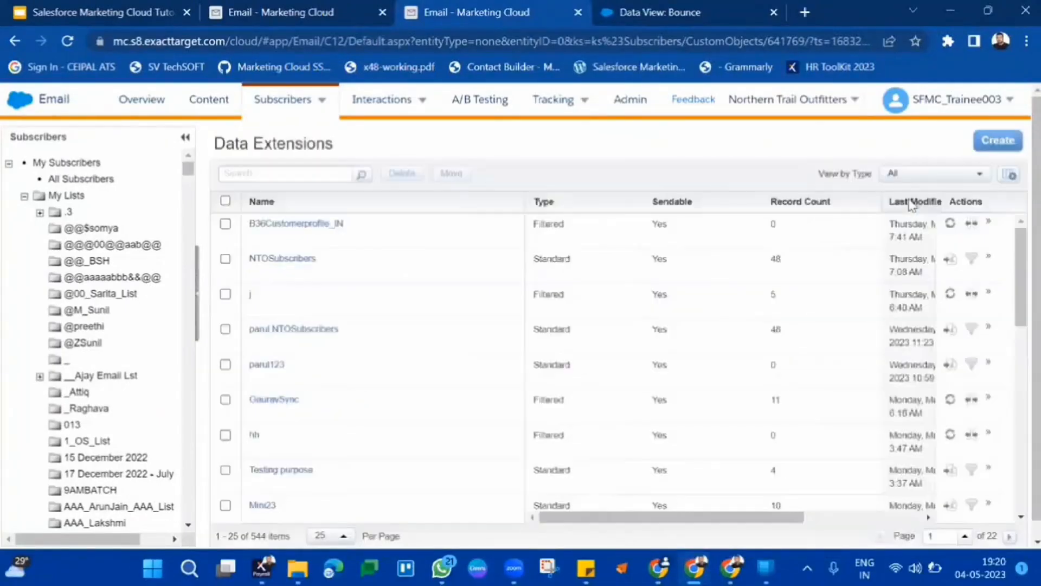
left_click(325, 227)
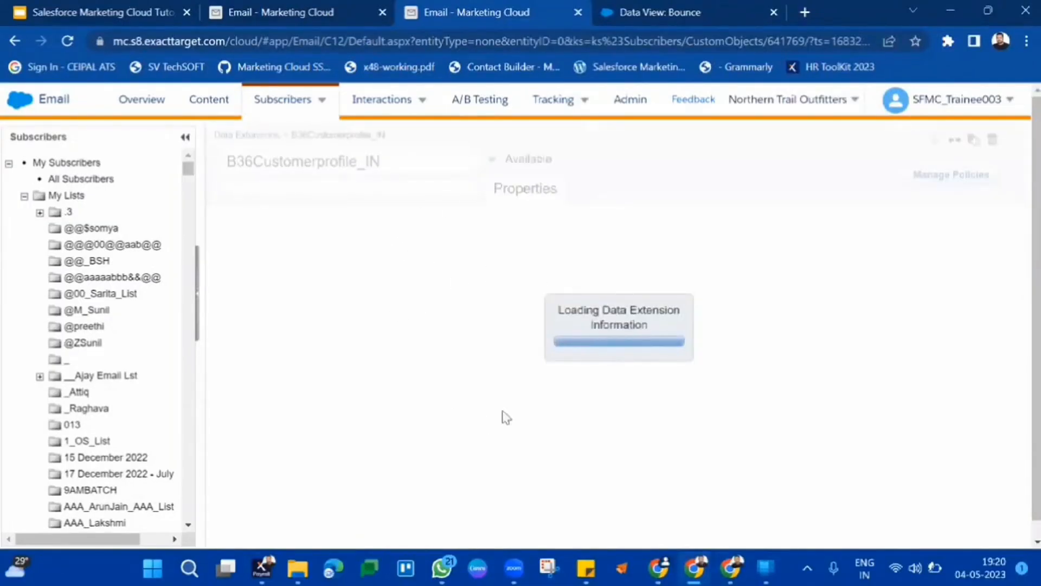
Refresh the B36Customerprofile_IN filtered data extension from its Records tab, confirming the refresh.
scroll(383, 354, "down", 3)
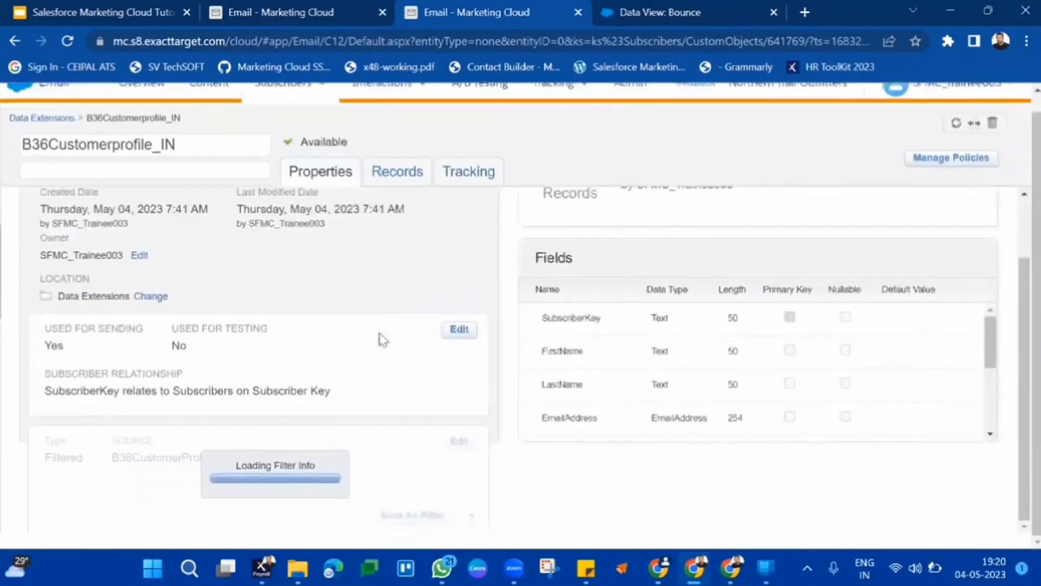
scroll(457, 231, "up", 2)
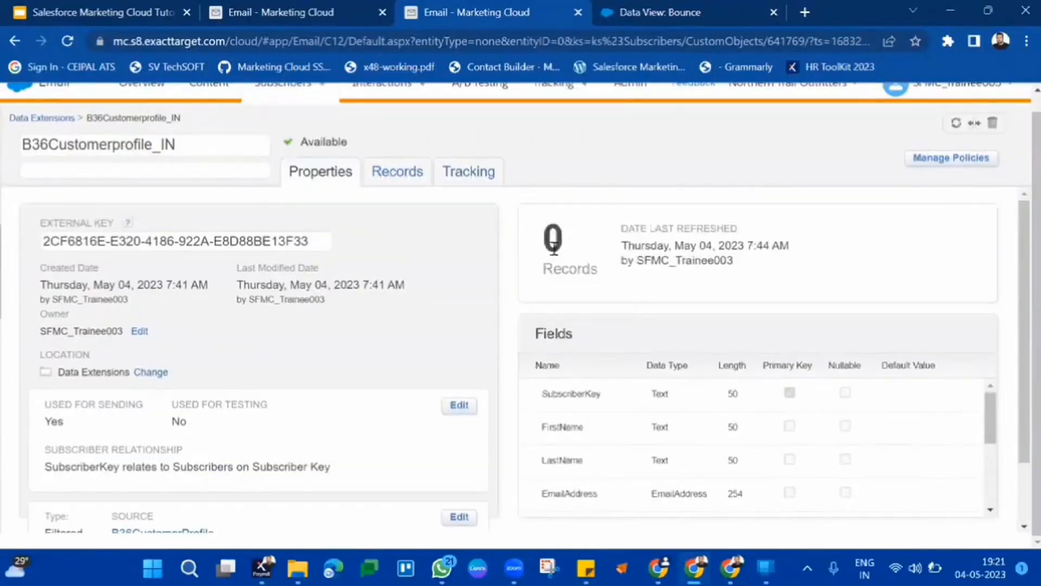
left_click(379, 179)
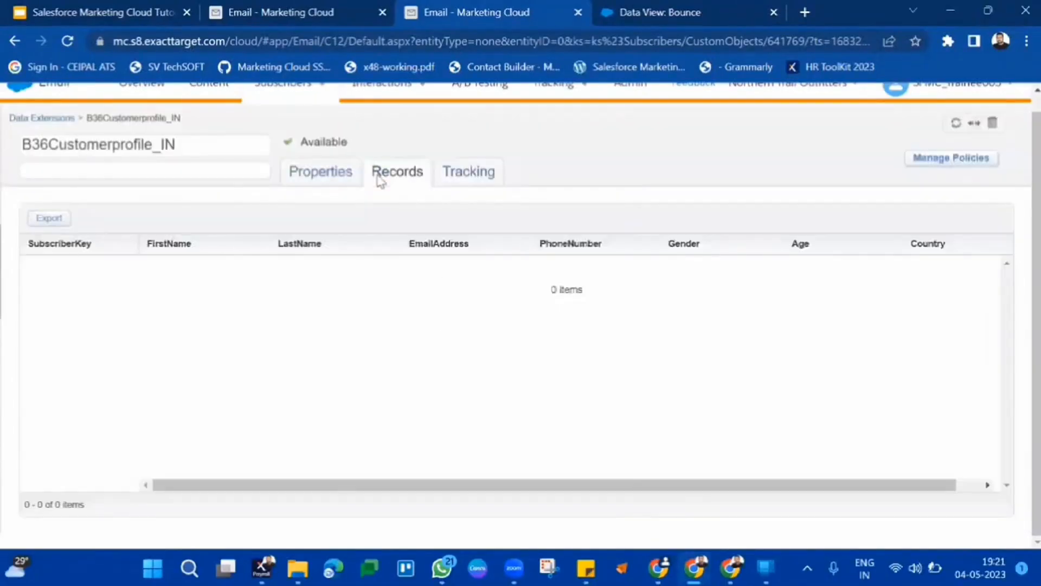
right_click(379, 180)
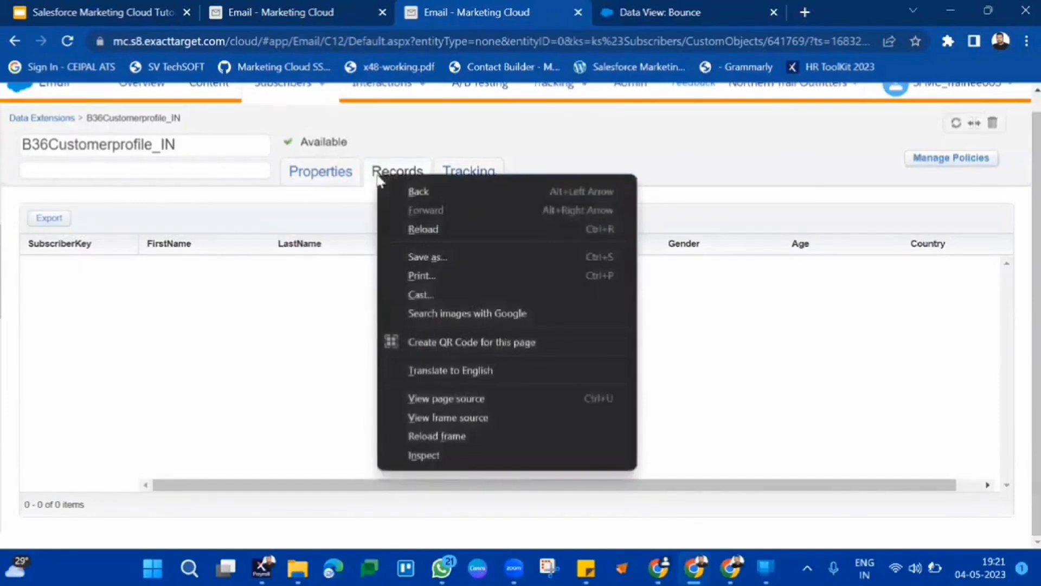
left_click(276, 417)
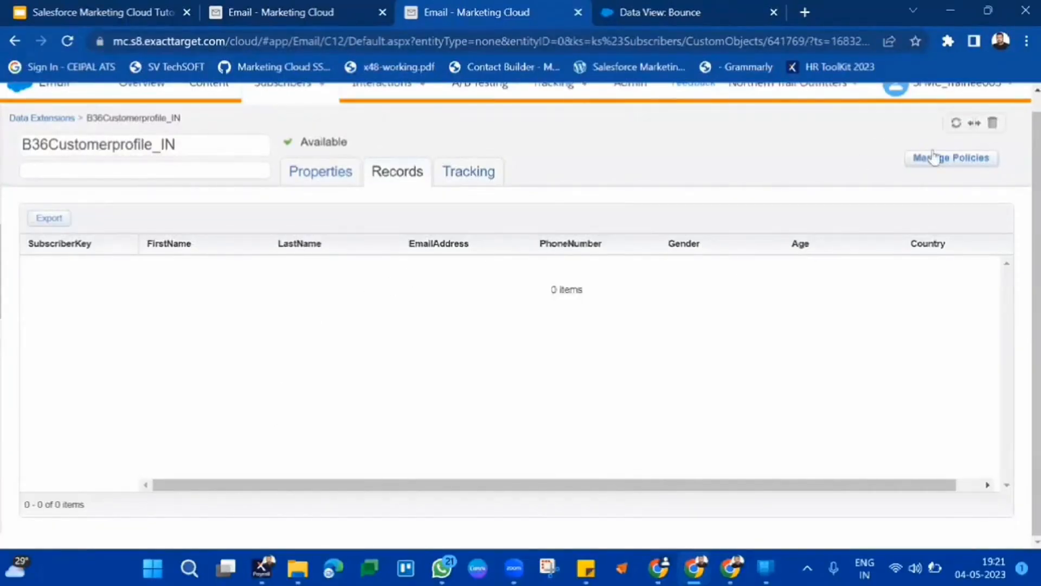
left_click(955, 125)
left_click(956, 129)
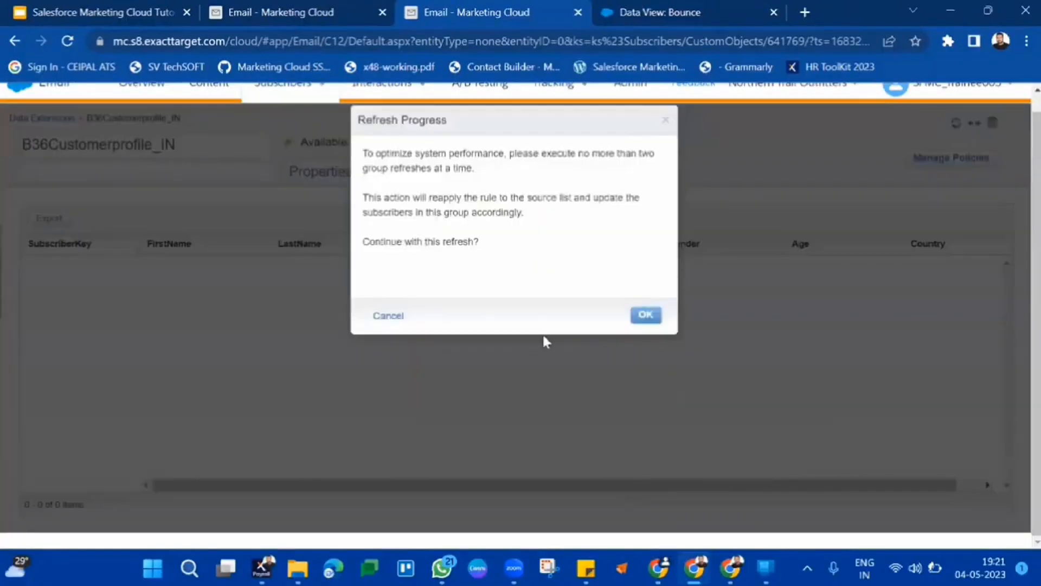
left_click(645, 314)
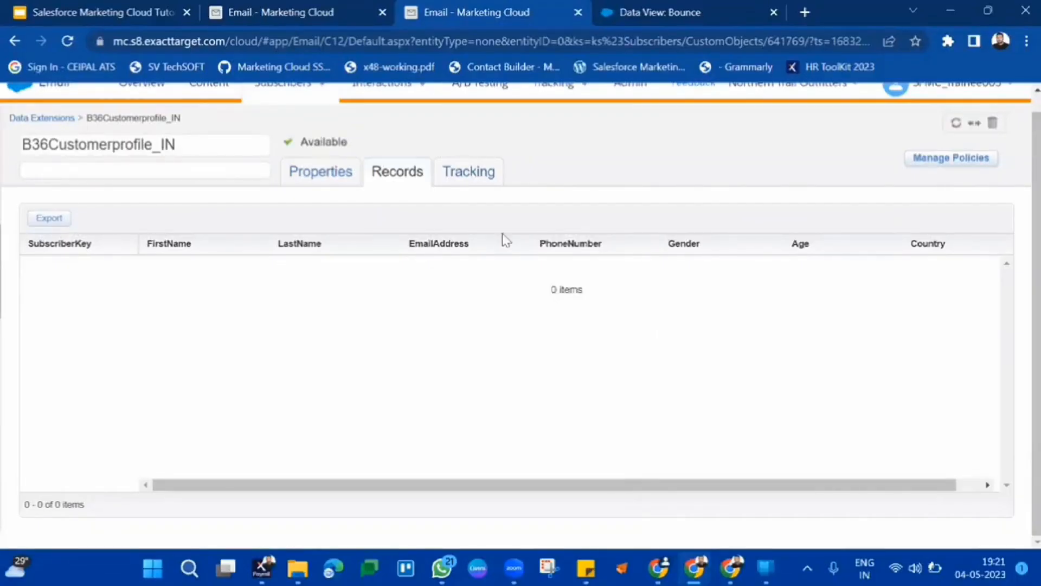
Check the refreshed record count, then reopen B36Customerprofile_IN from the Data Extensions list and view its records.
left_click(343, 177)
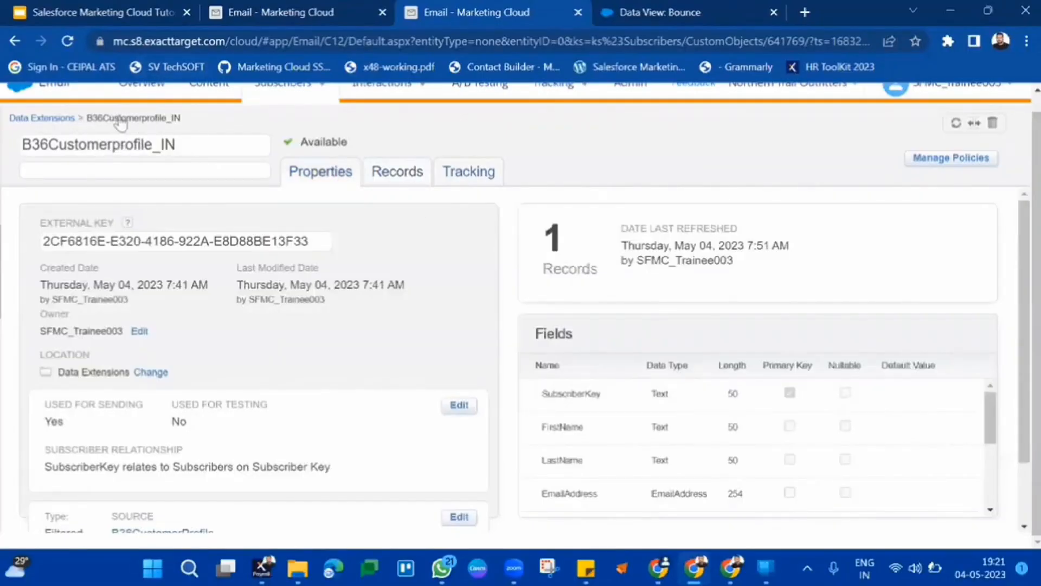
left_click_drag(199, 126, 156, 126)
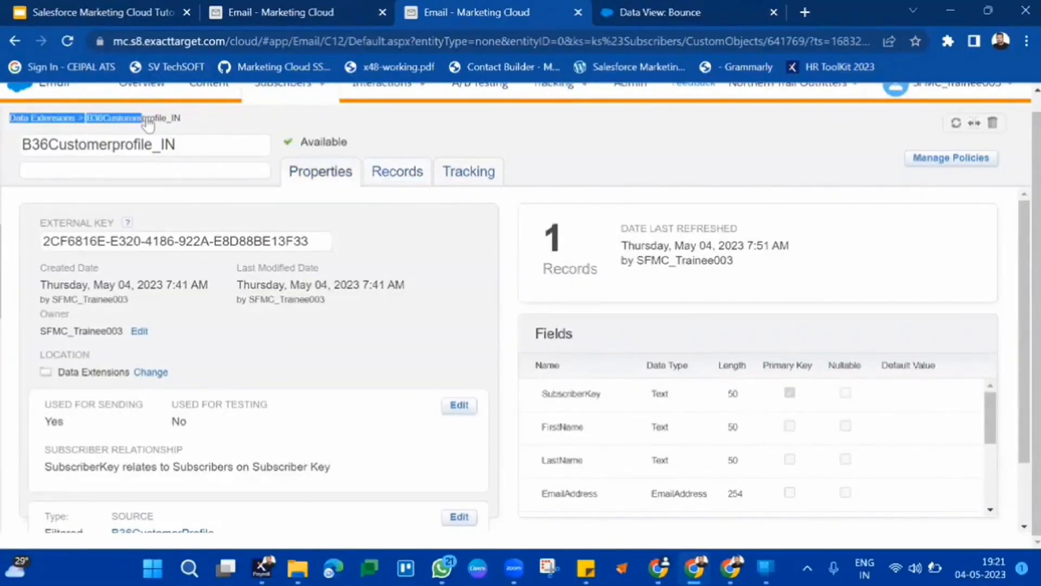
triple_click(177, 128)
left_click_drag(186, 125, 172, 124)
left_click(172, 124)
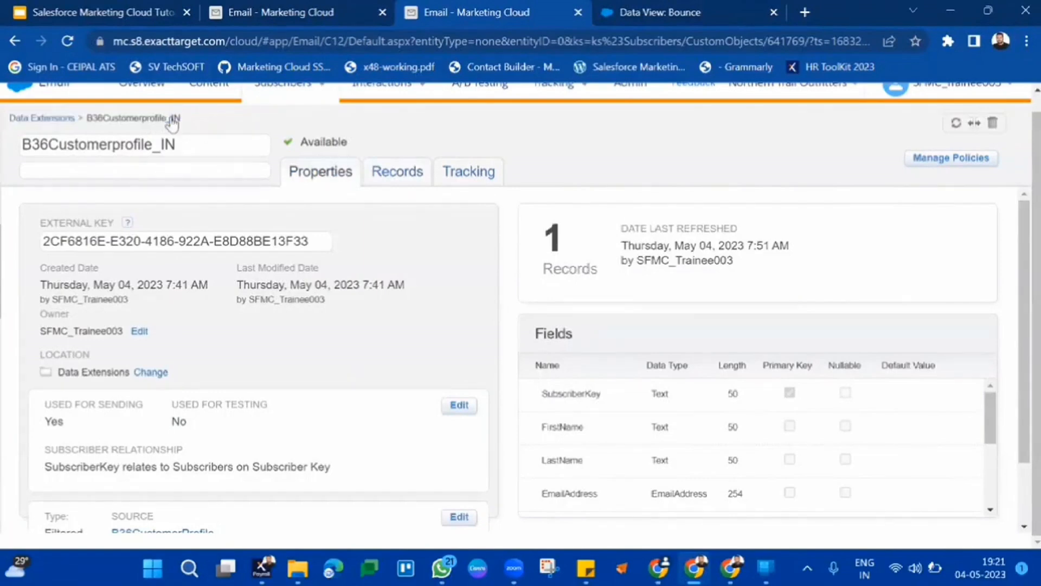
left_click(68, 123)
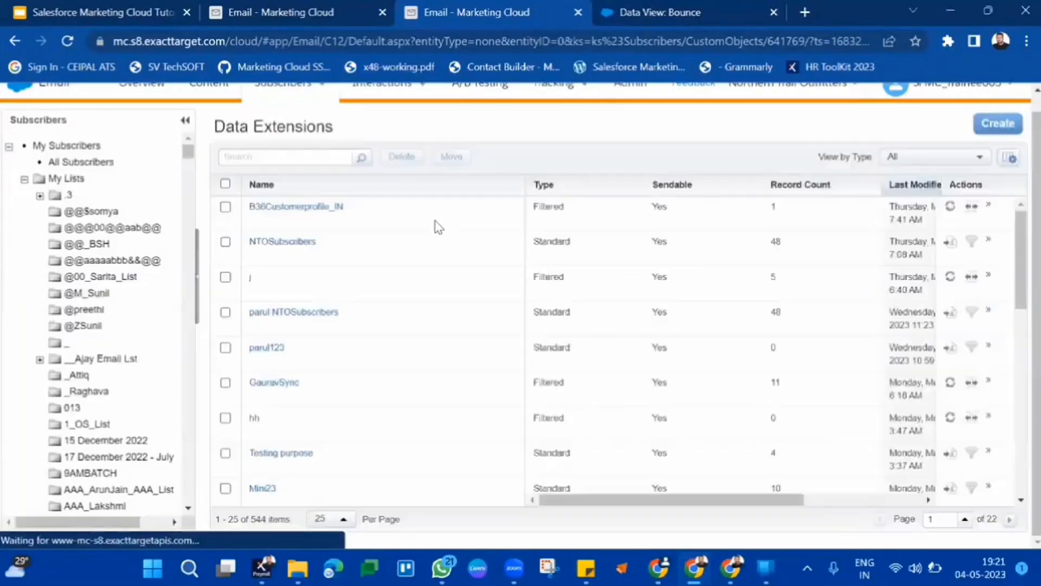
left_click(329, 217)
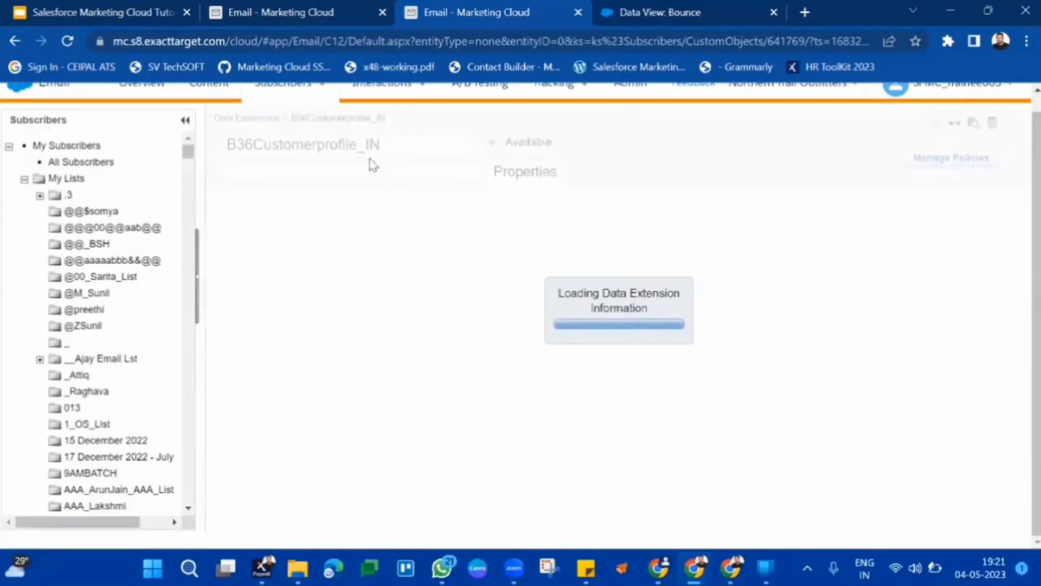
left_click(387, 172)
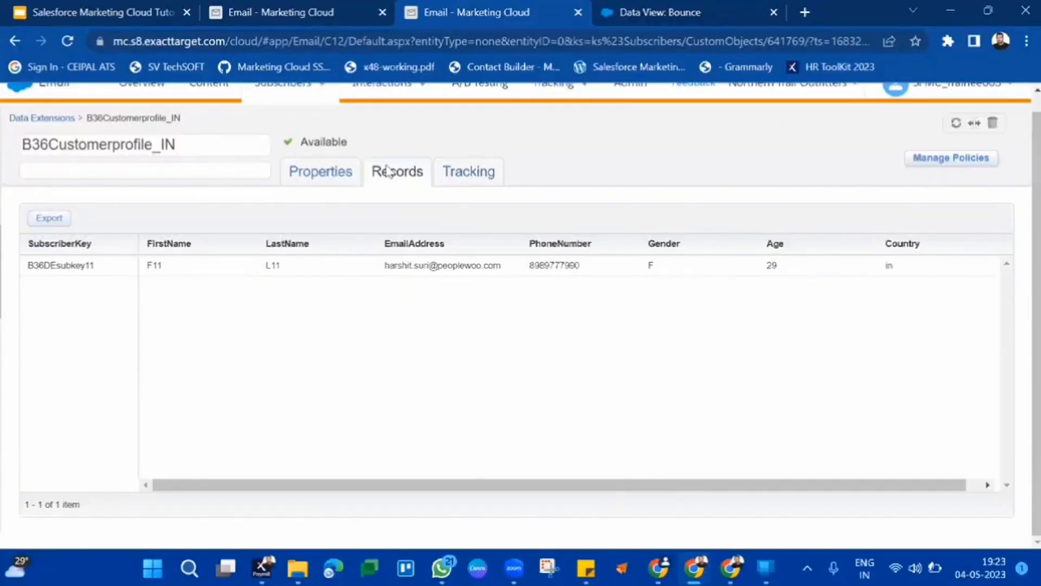
Switch to the Salesforce Marketing Cloud Tutorial presentation tab.
left_click(156, 7)
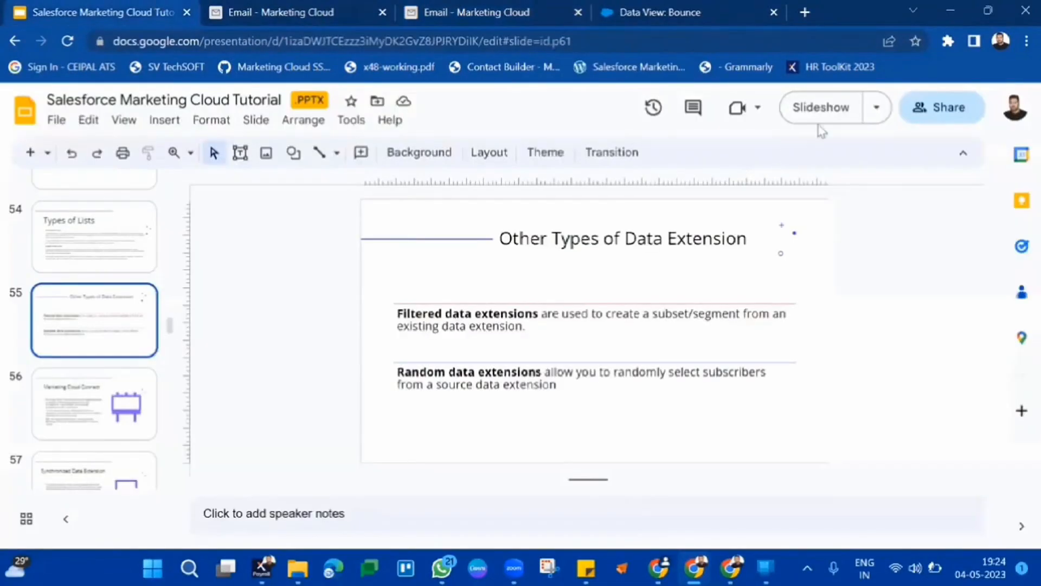
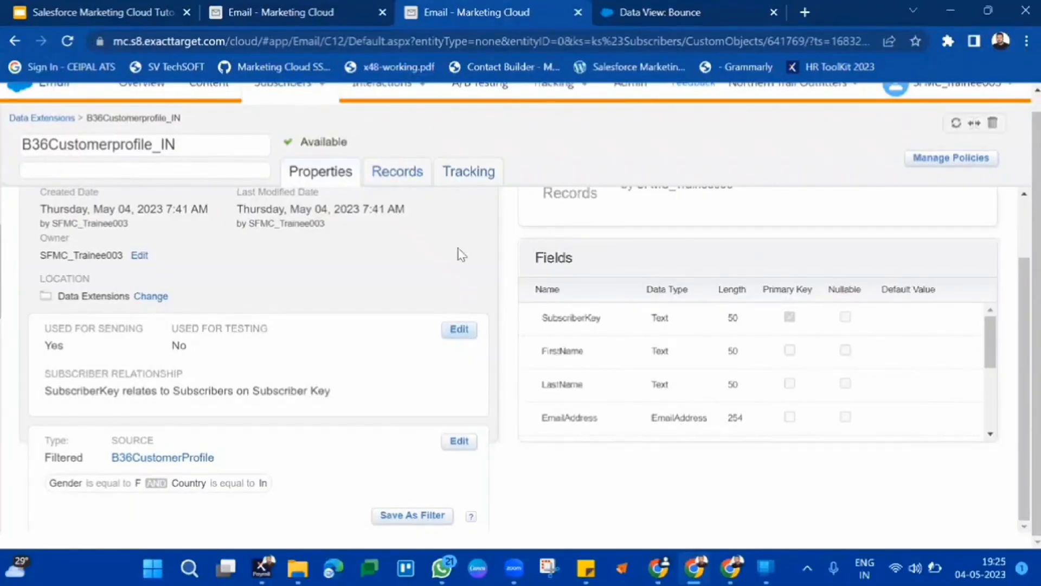
Switch to the B36CustomerProfile tab and view its properties and record count.
left_click(337, 12)
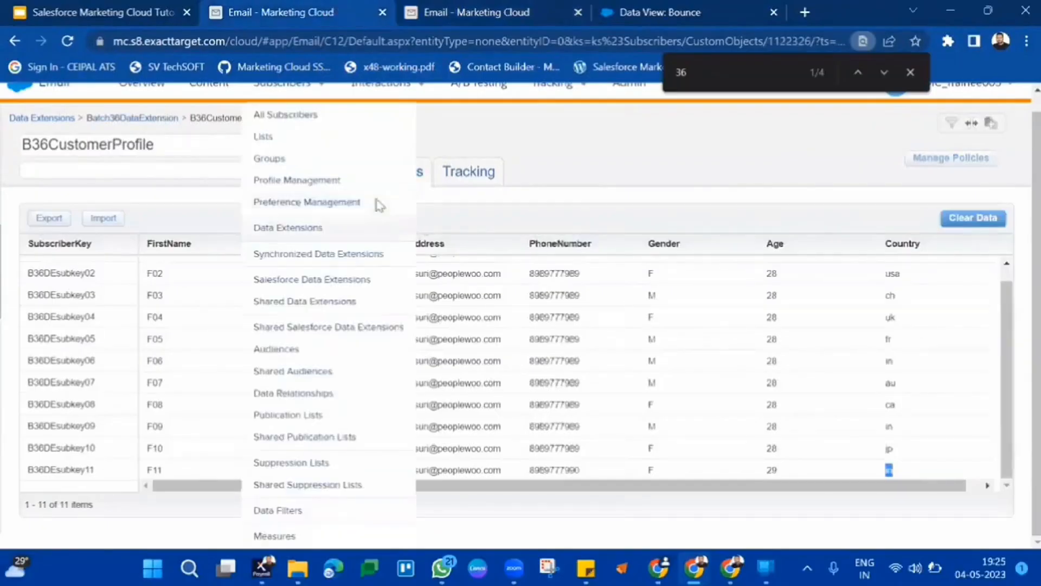
left_click(295, 172)
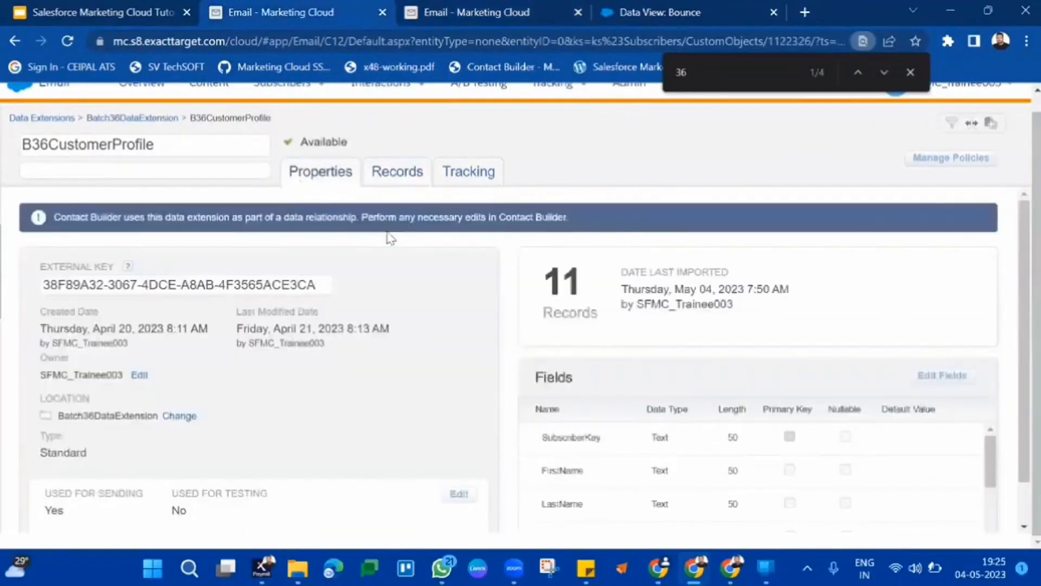
double_click(555, 276)
Open the Batch36DataExtension folder and start creating a new Random Data Extension there.
left_click(171, 120)
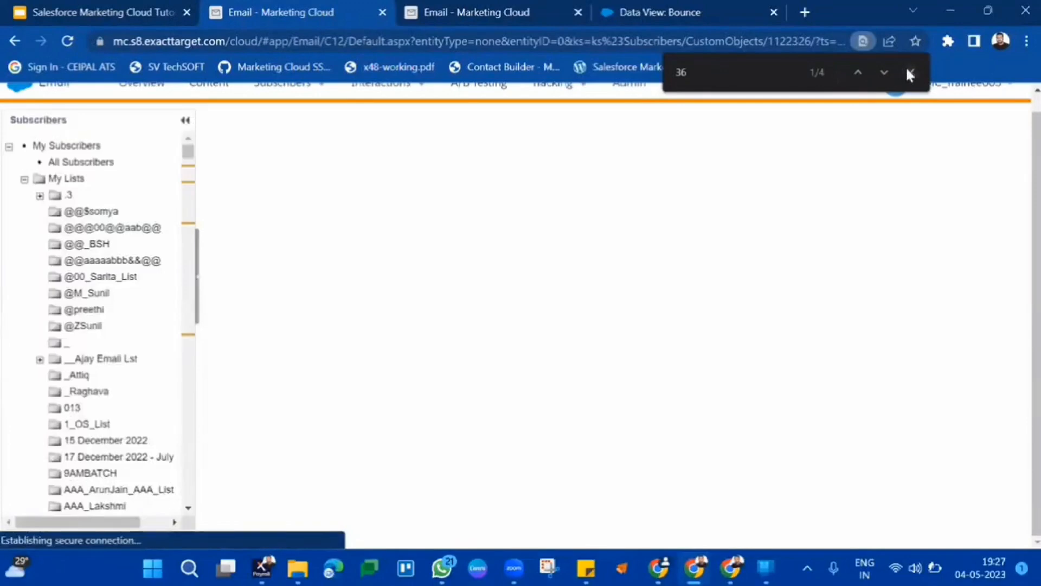
left_click(910, 73)
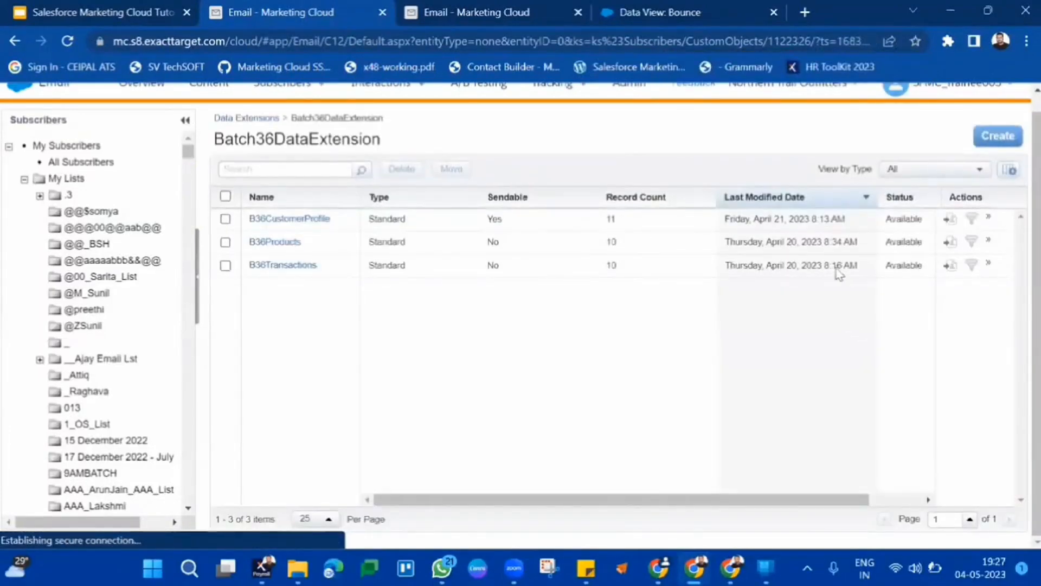
left_click(1004, 137)
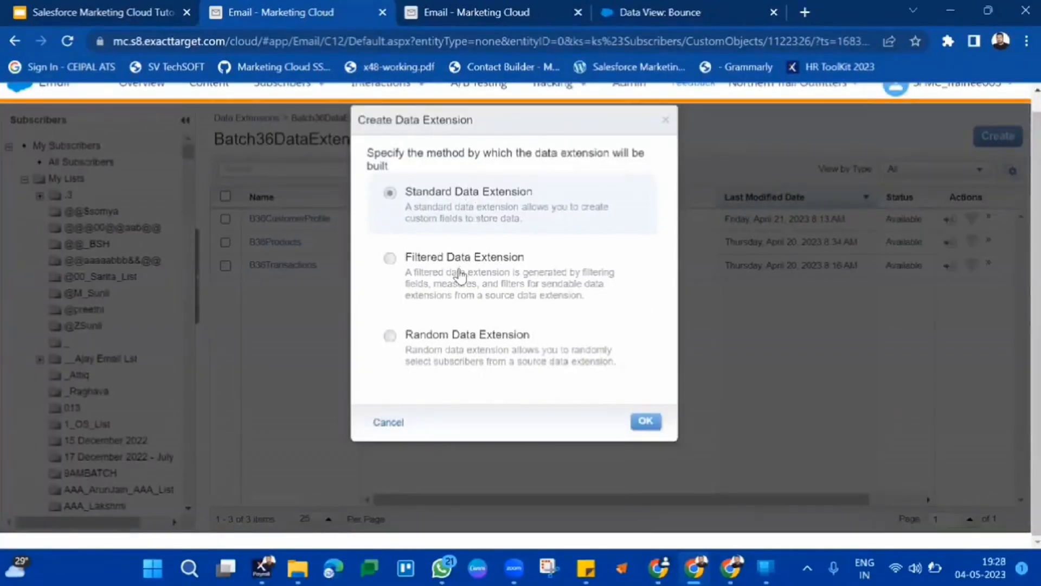
left_click(460, 276)
left_click(486, 365)
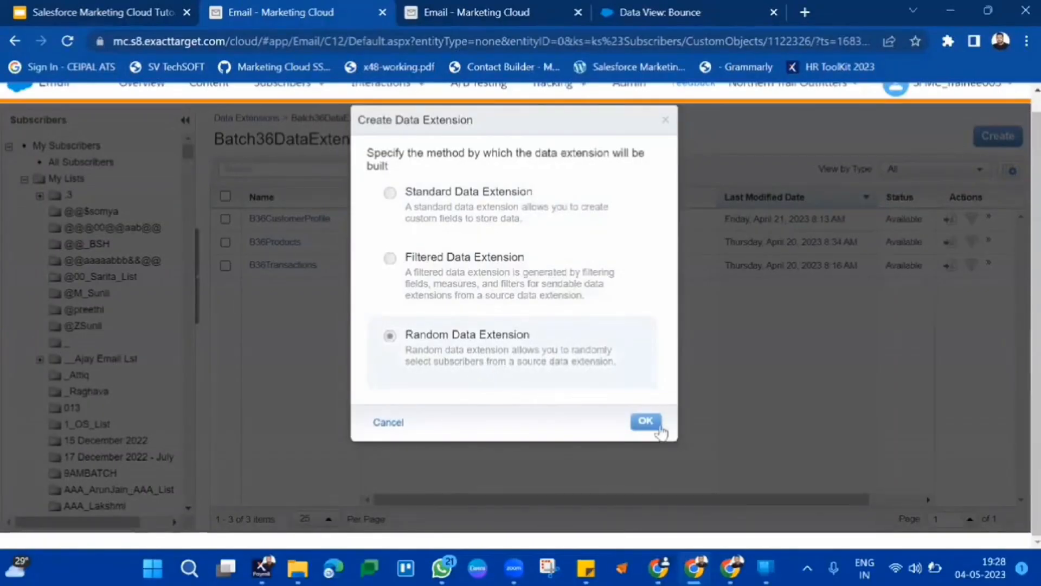
left_click(641, 418)
left_click(642, 419)
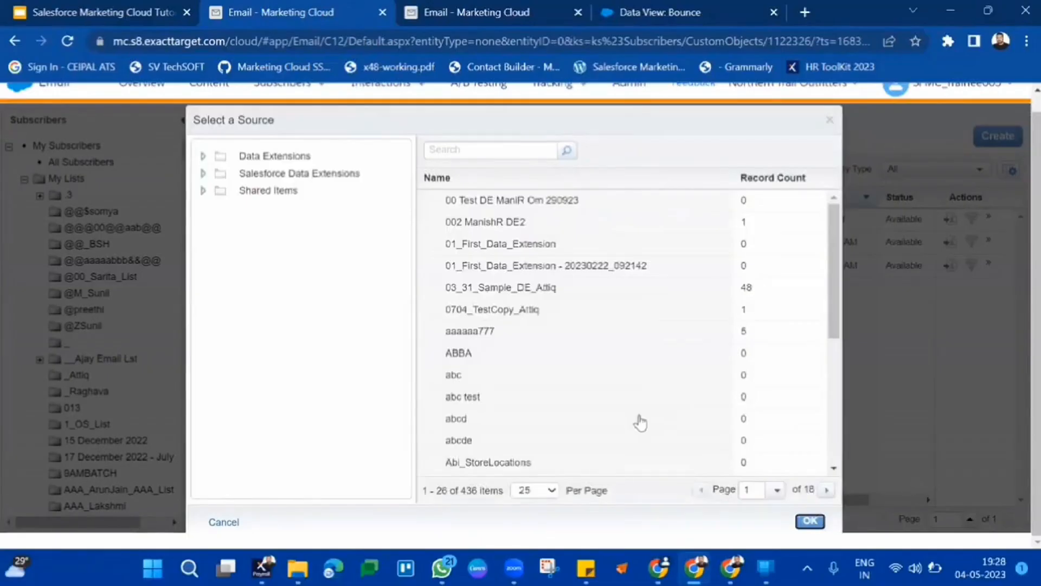
Select B33ClickDataView from the B33DataExtension folder as the random data extension's source.
left_click(203, 156)
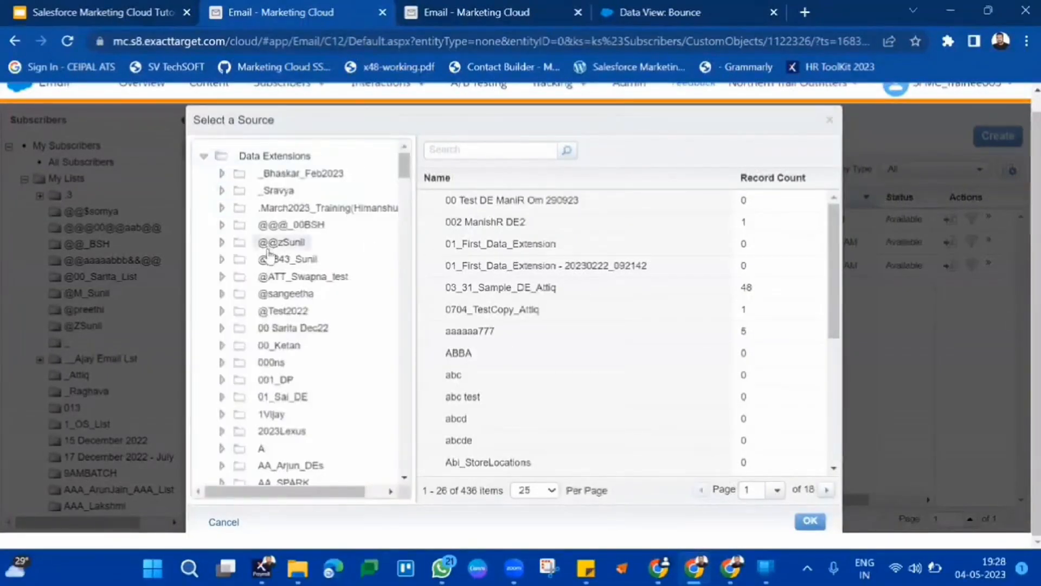
key("ctrl+f")
type("36")
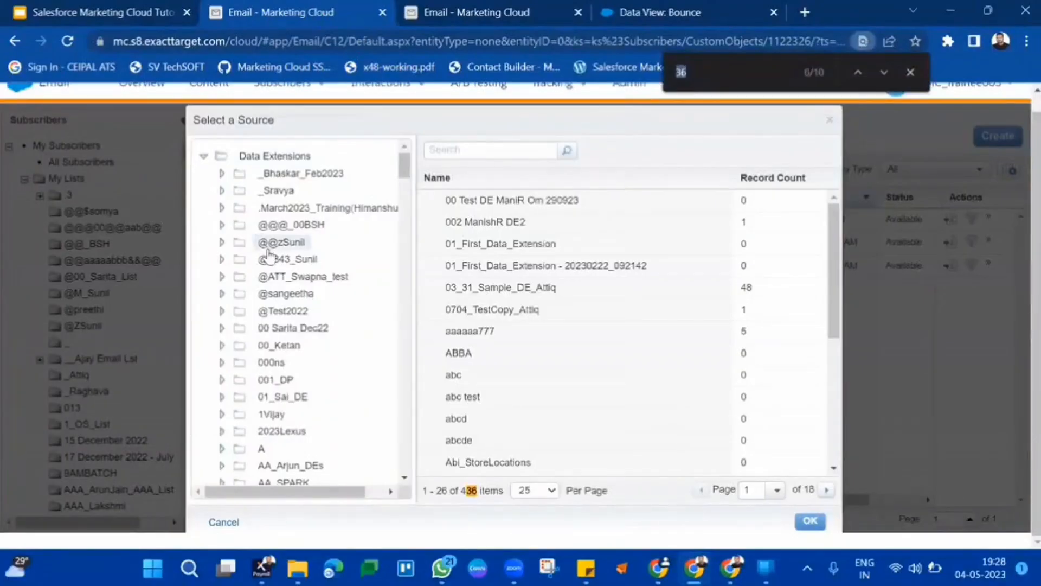
key("Return")
key("Return")
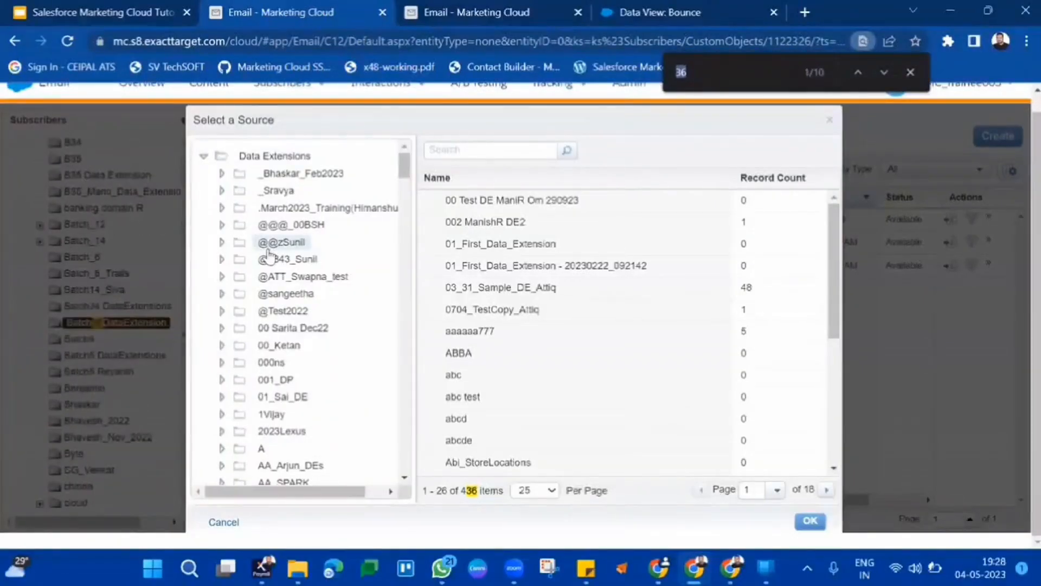
scroll(269, 254, "down", 10)
scroll(270, 253, "down", 3)
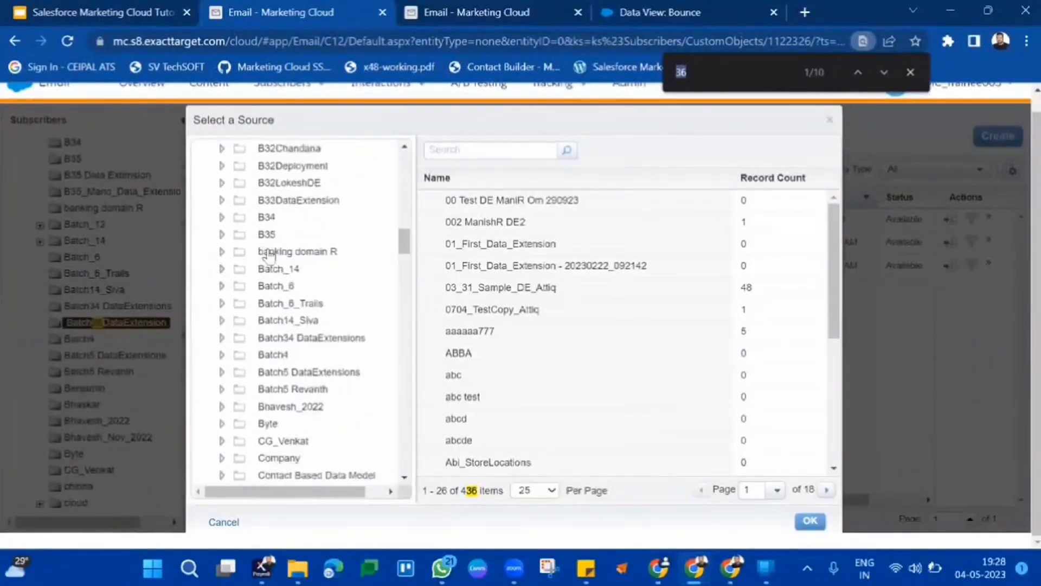
scroll(270, 254, "down", 5)
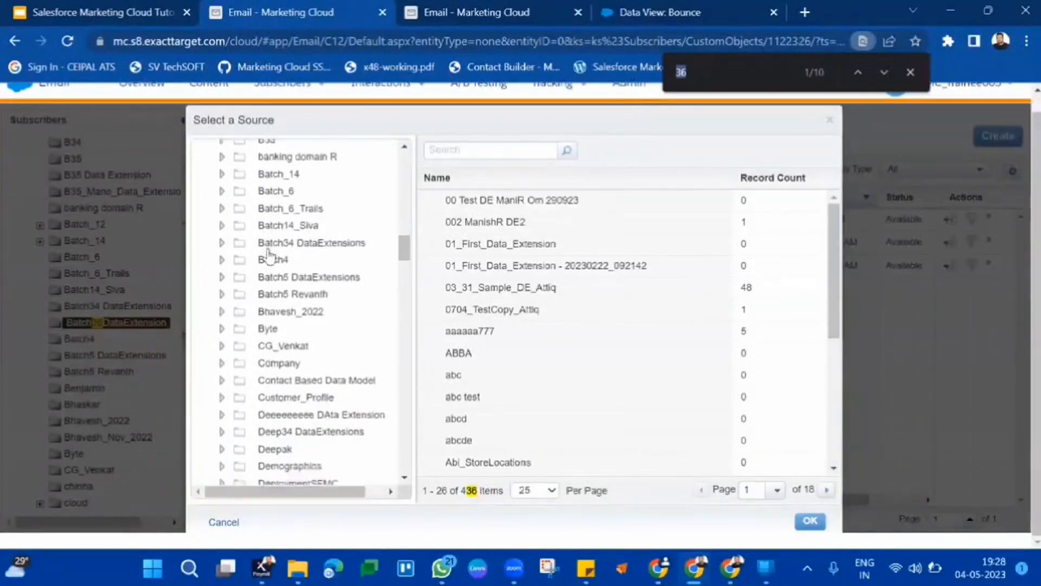
scroll(269, 254, "down", 5)
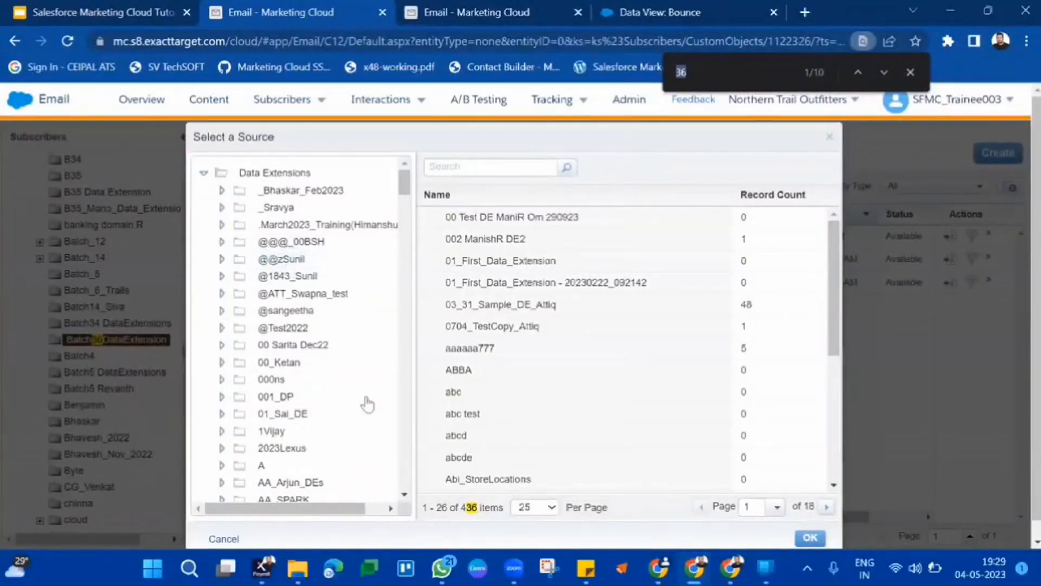
scroll(335, 368, "down", 7)
scroll(334, 369, "down", 6)
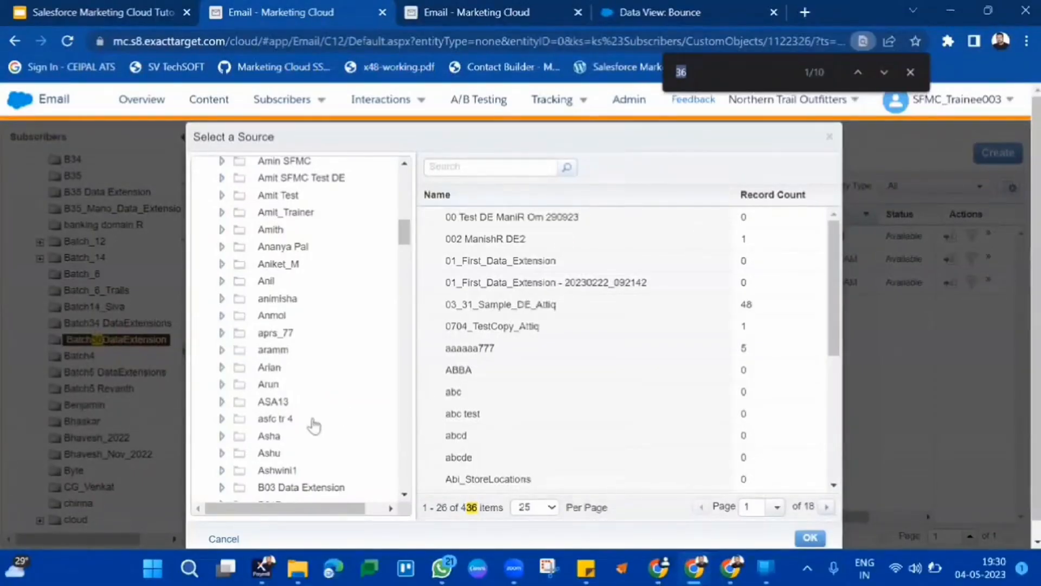
scroll(332, 303, "down", 5)
scroll(333, 287, "down", 4)
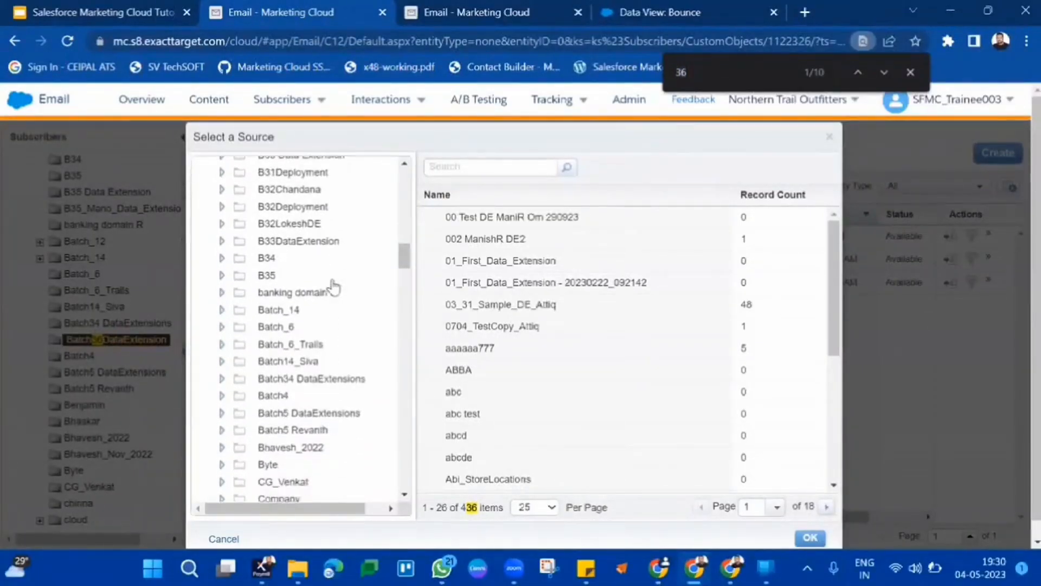
scroll(333, 287, "down", 5)
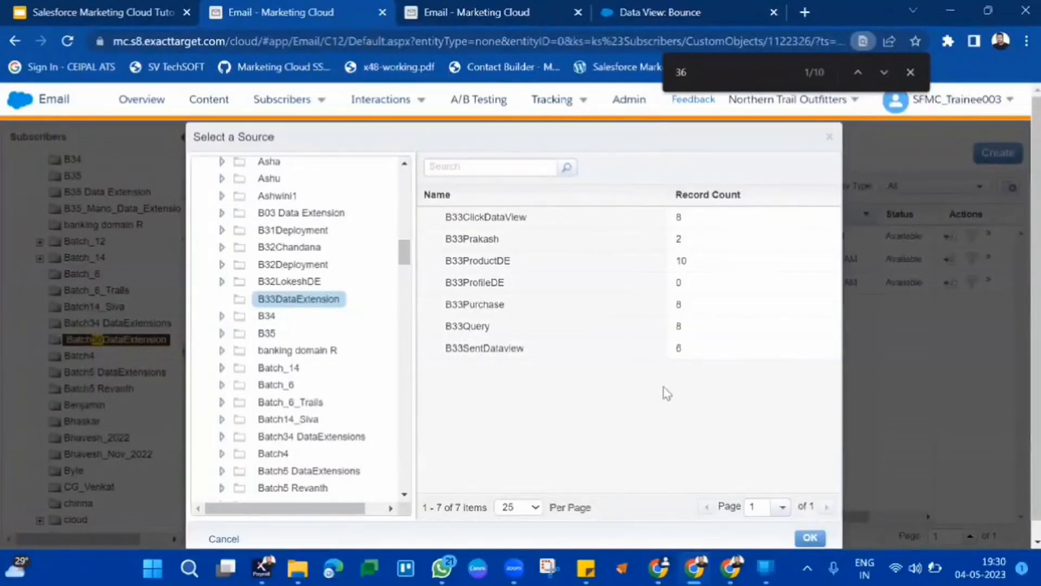
left_click(545, 217)
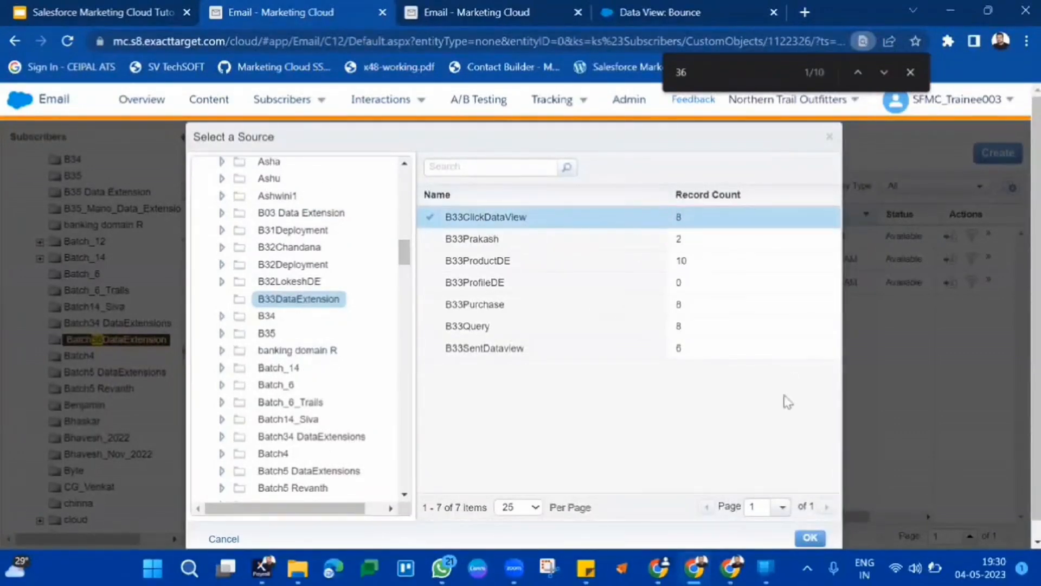
left_click(811, 538)
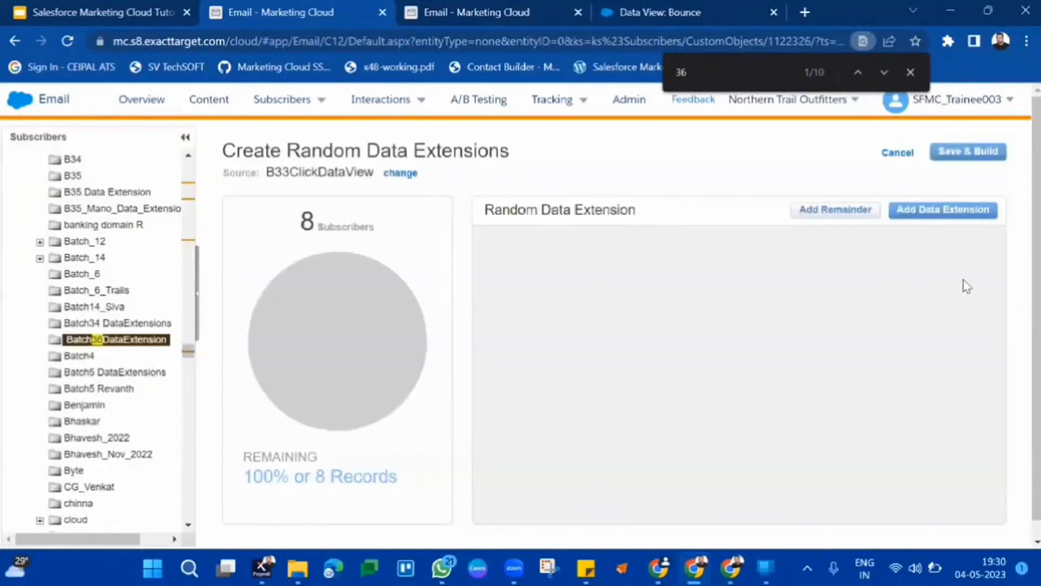
Add four segment data extensions to the random data extension.
left_click(918, 219)
left_click(918, 219)
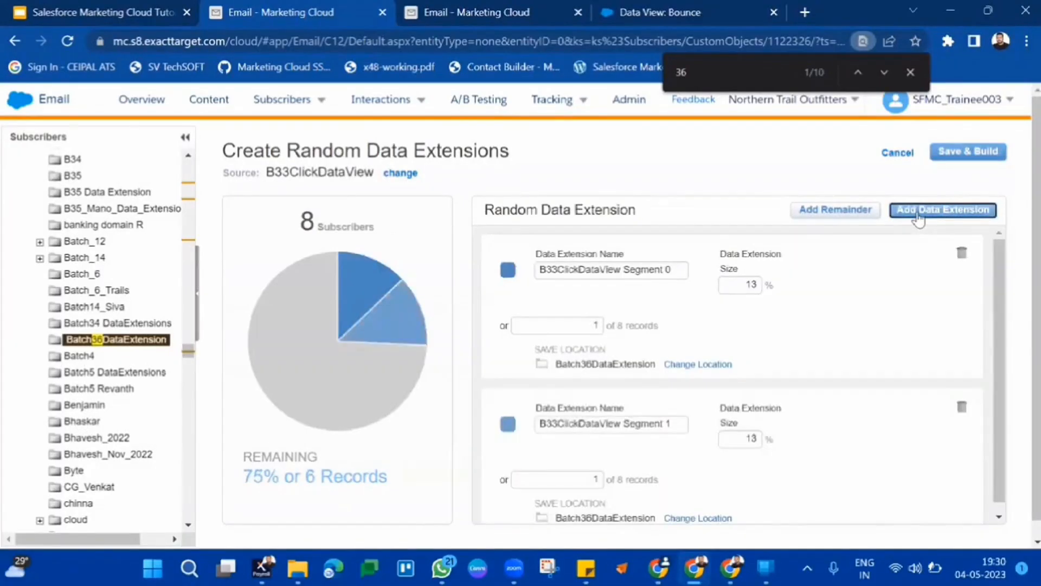
left_click(918, 219)
left_click(918, 219)
scroll(852, 358, "down", 1)
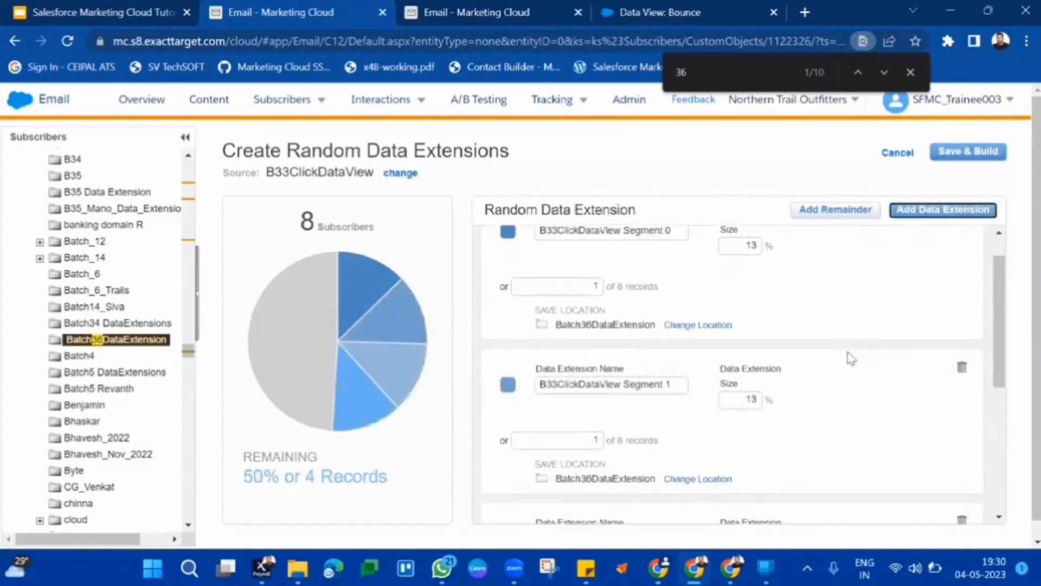
Set the sizes of Segment 0 and Segment 1 to 25% each.
double_click(755, 249)
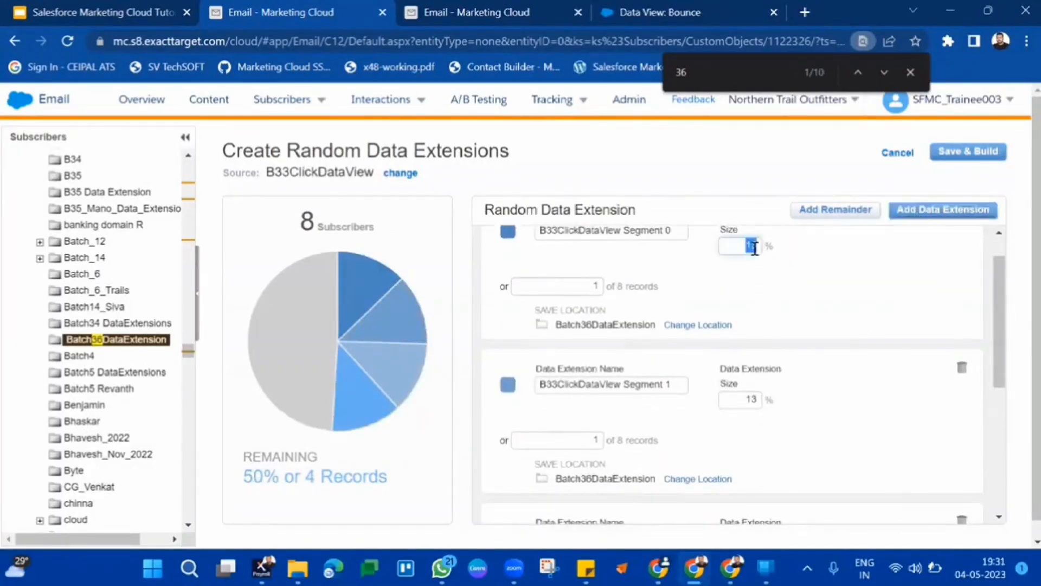
key("BackSpace")
type("25")
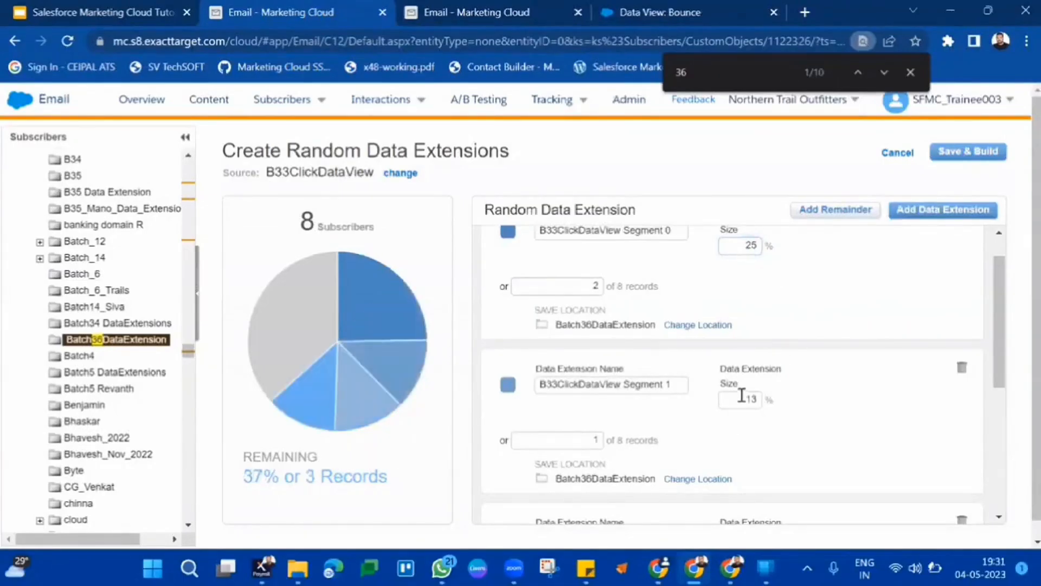
double_click(743, 397)
type("25")
Set the sizes of Segment 2 and Segment 3 to 25% each.
scroll(819, 417, "down", 3)
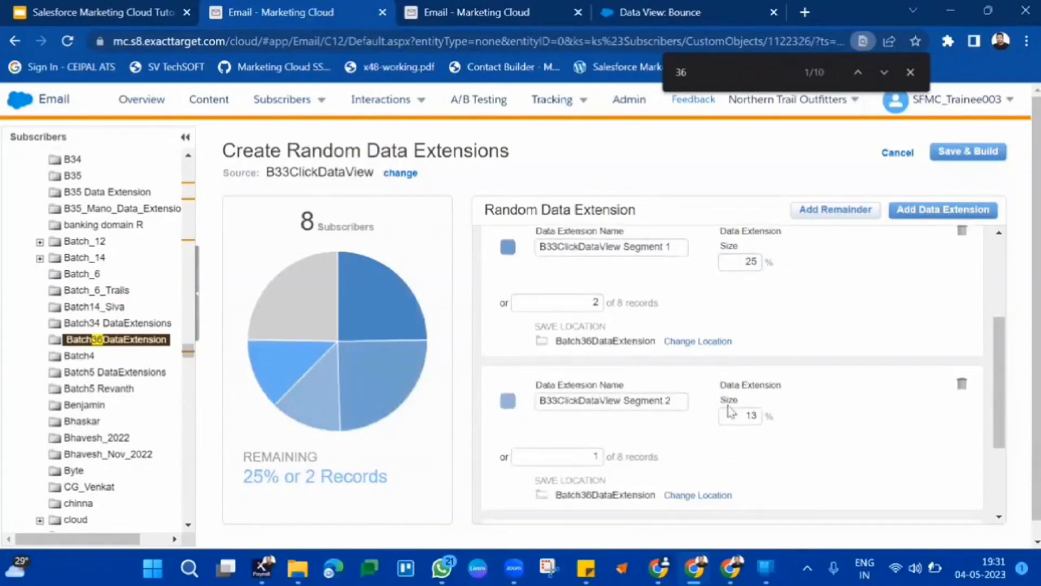
double_click(742, 415)
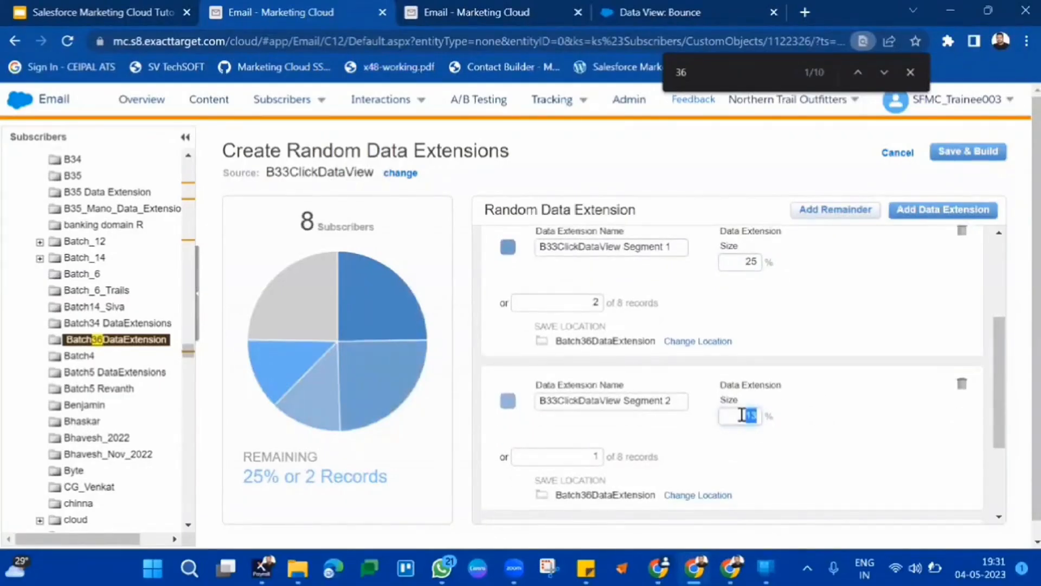
type("25")
scroll(849, 449, "down", 1)
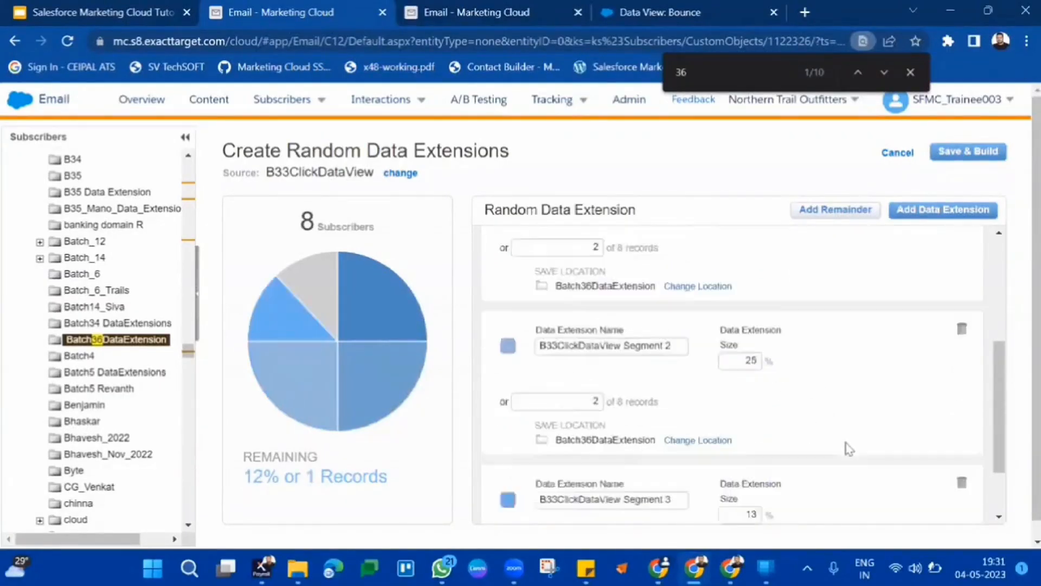
scroll(849, 449, "down", 1)
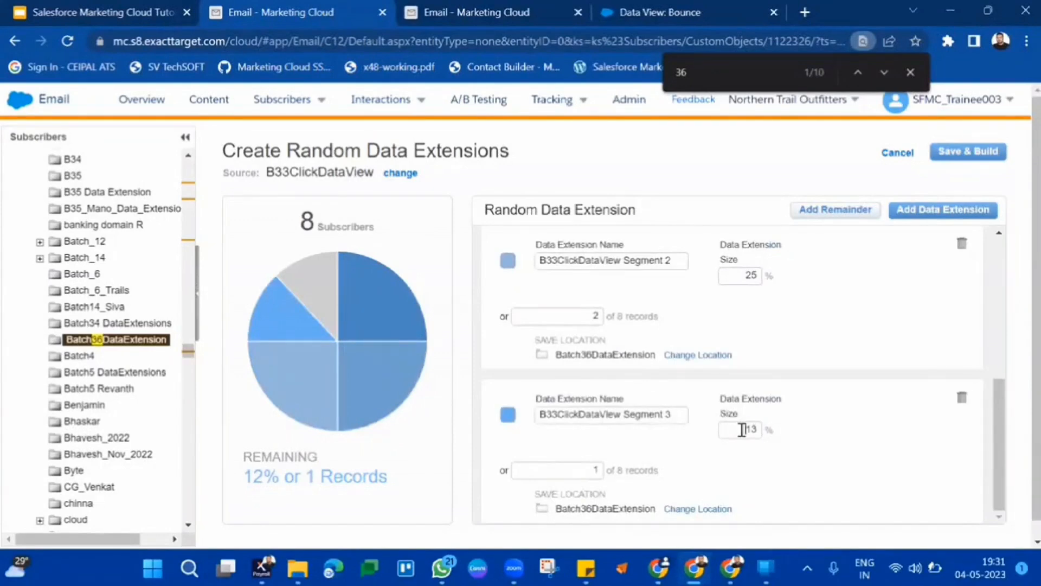
double_click(742, 430)
type("25")
left_click(844, 432)
Review the four segments' names, sizes, save locations and the remaining record share.
scroll(843, 432, "up", 5)
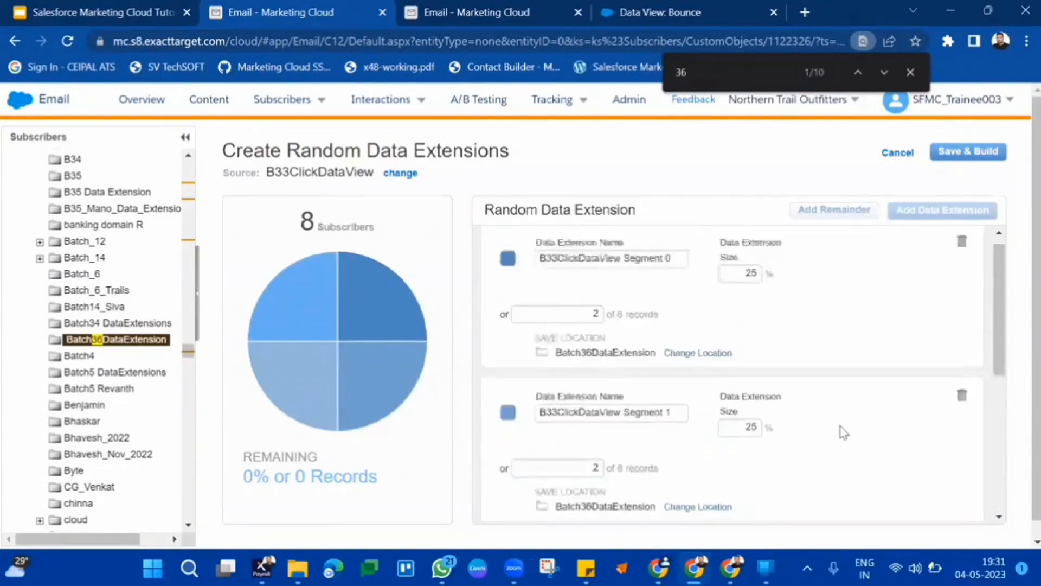
double_click(592, 206)
left_click_drag(592, 206, 688, 206)
left_click(688, 206)
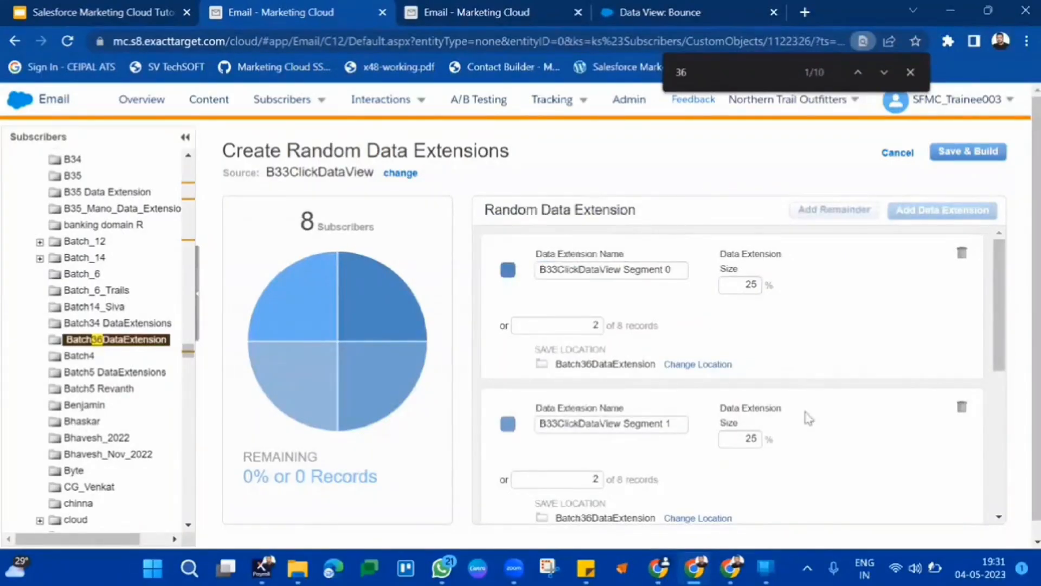
scroll(808, 417, "down", 5)
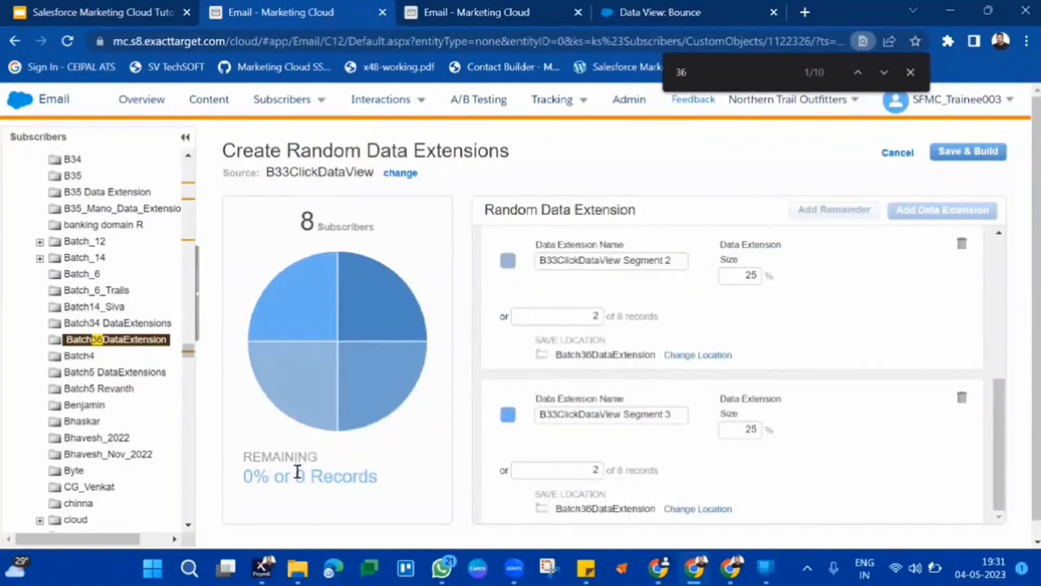
triple_click(298, 472)
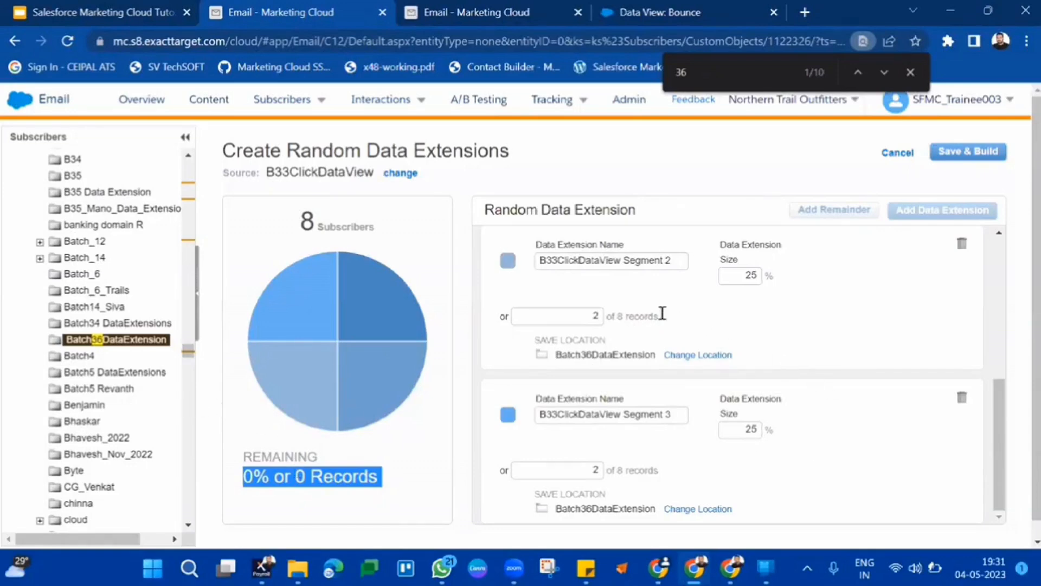
scroll(663, 258, "up", 5)
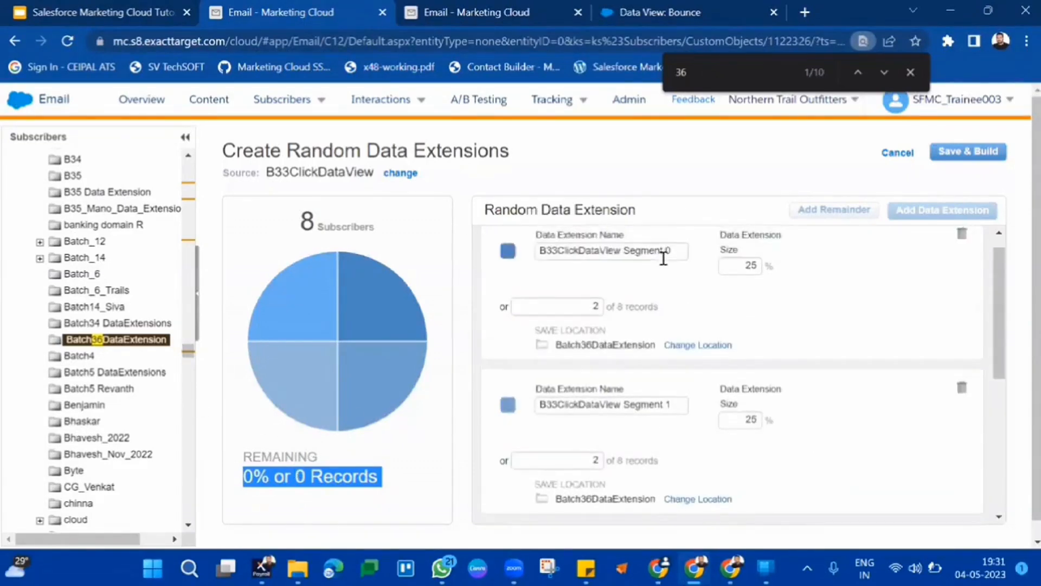
left_click(663, 258)
scroll(643, 394, "down", 5)
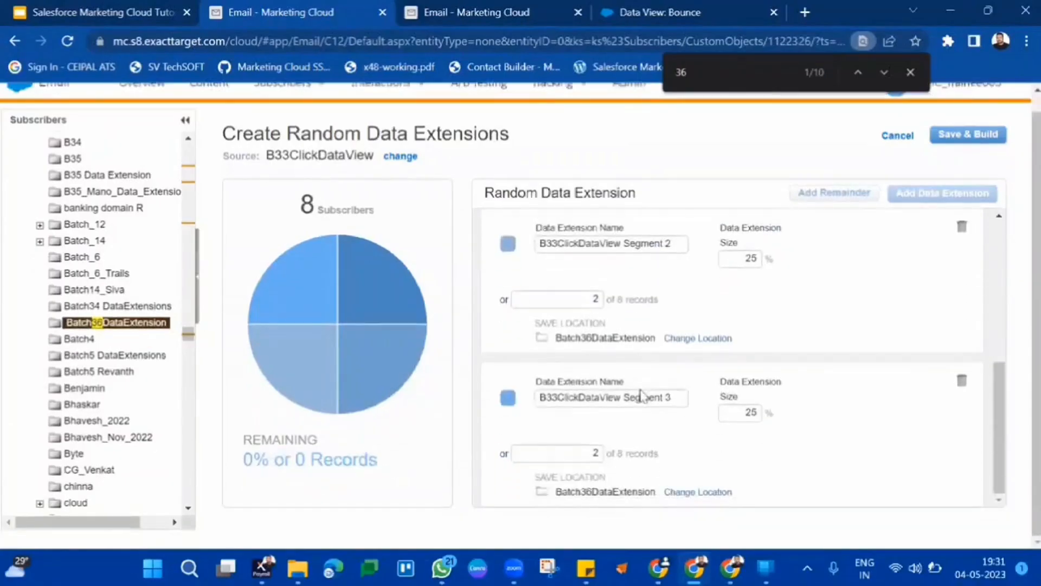
scroll(638, 294, "up", 5)
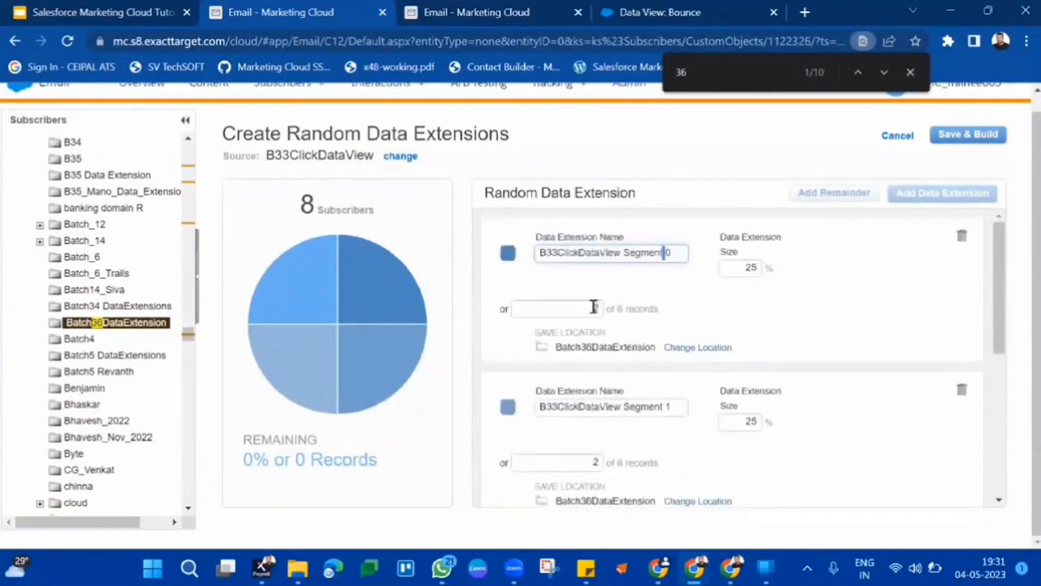
double_click(748, 267)
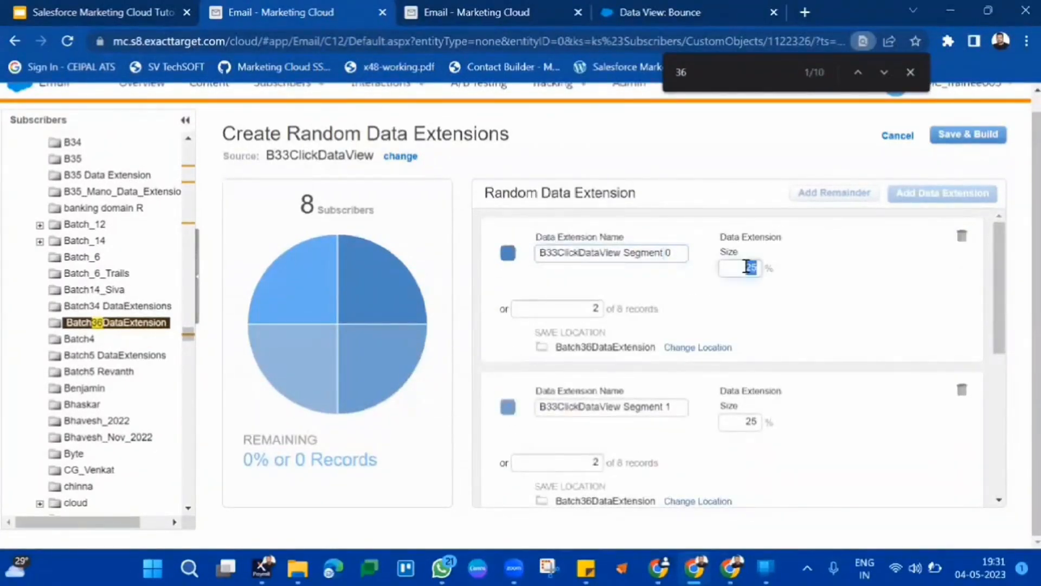
scroll(768, 369, "down", 1)
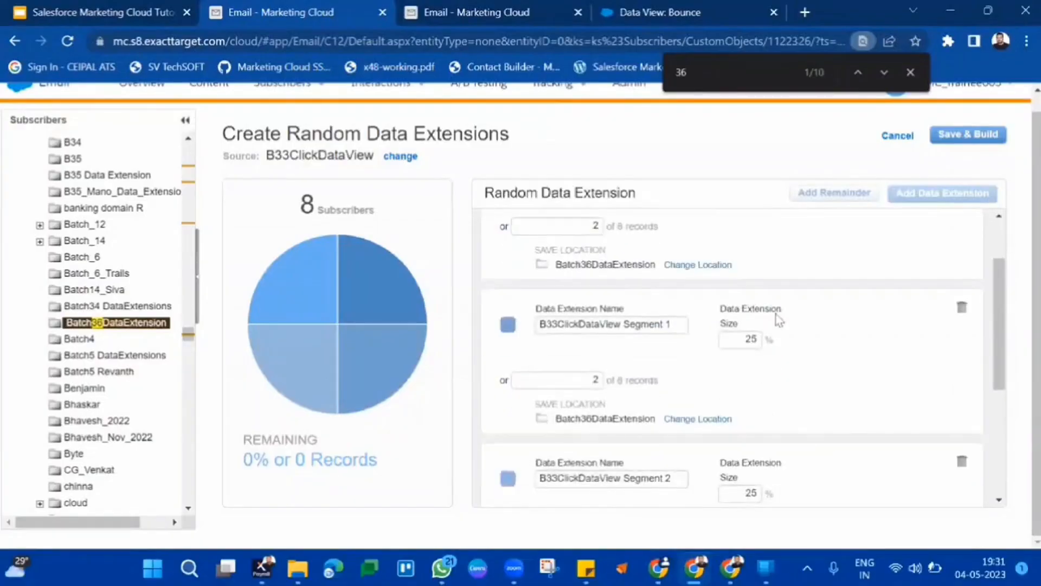
Save and build the random data extensions from B33ClickDataView.
scroll(779, 320, "down", 2)
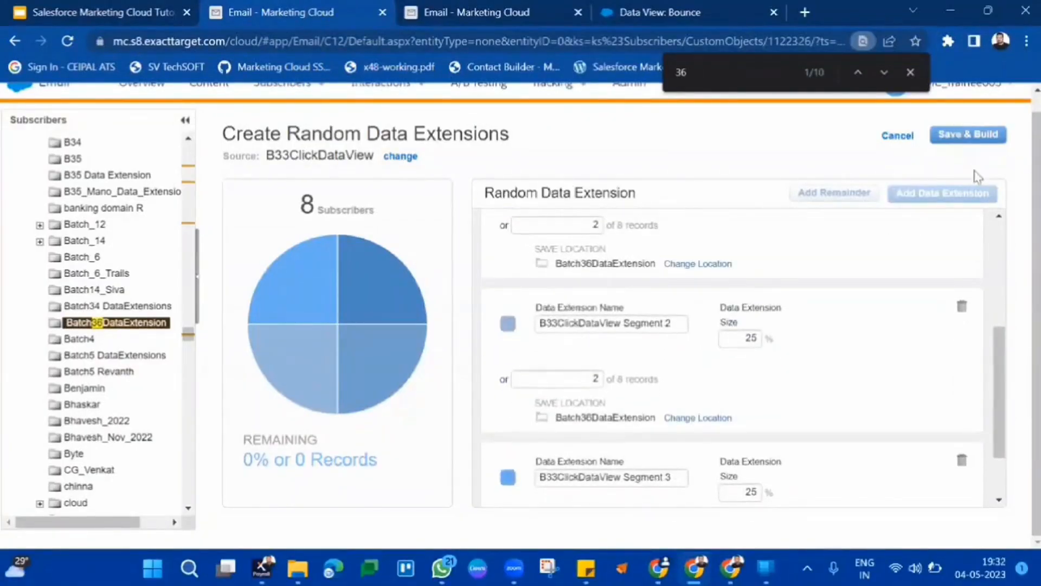
left_click(970, 133)
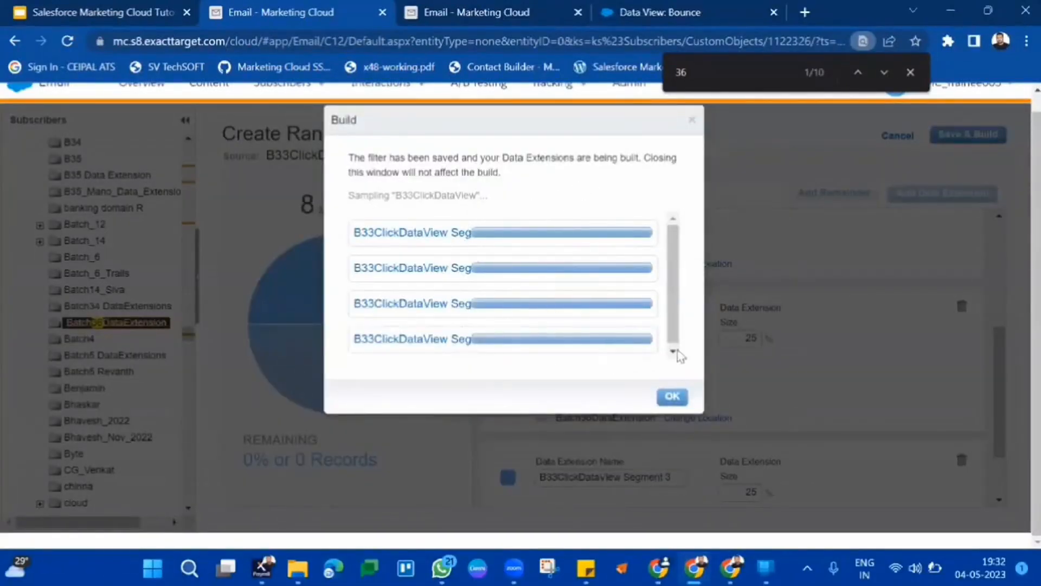
scroll(551, 288, "down", 1)
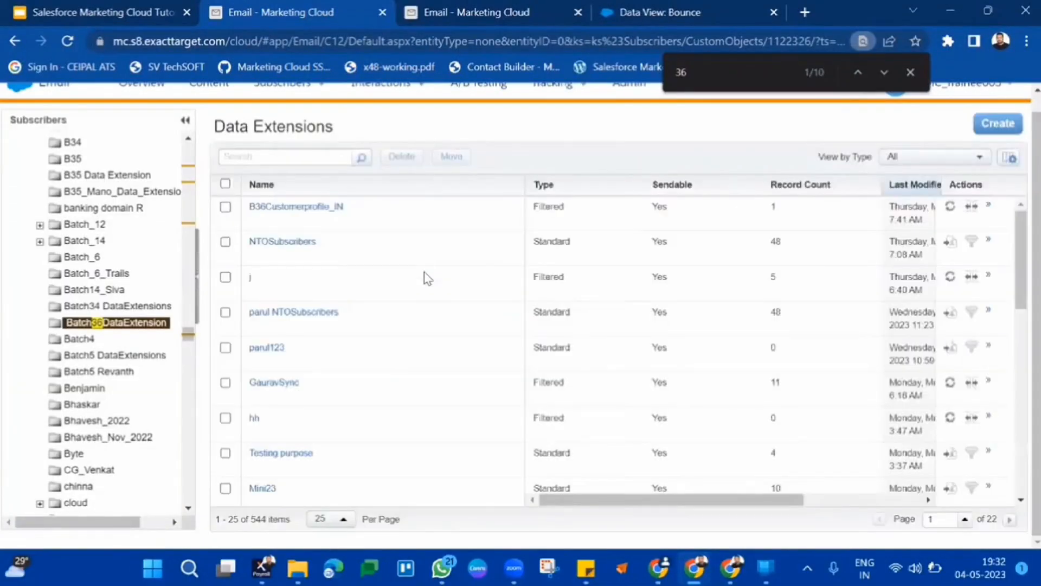
Open the Batch36DataExtension folder and review the four new segment data extensions' types and record counts.
scroll(441, 339, "down", 6)
scroll(441, 340, "down", 5)
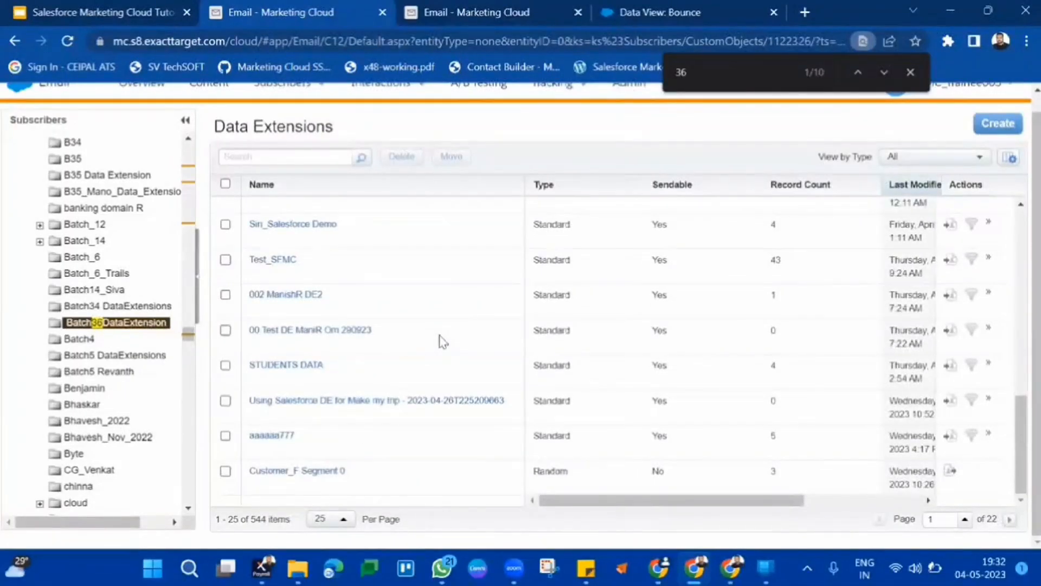
scroll(441, 340, "up", 3)
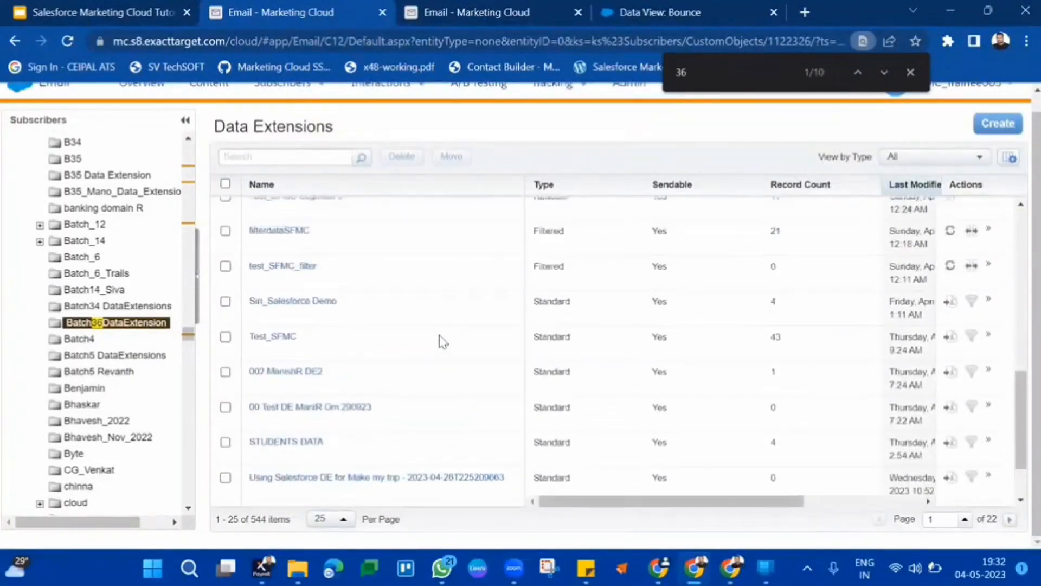
left_click(135, 323)
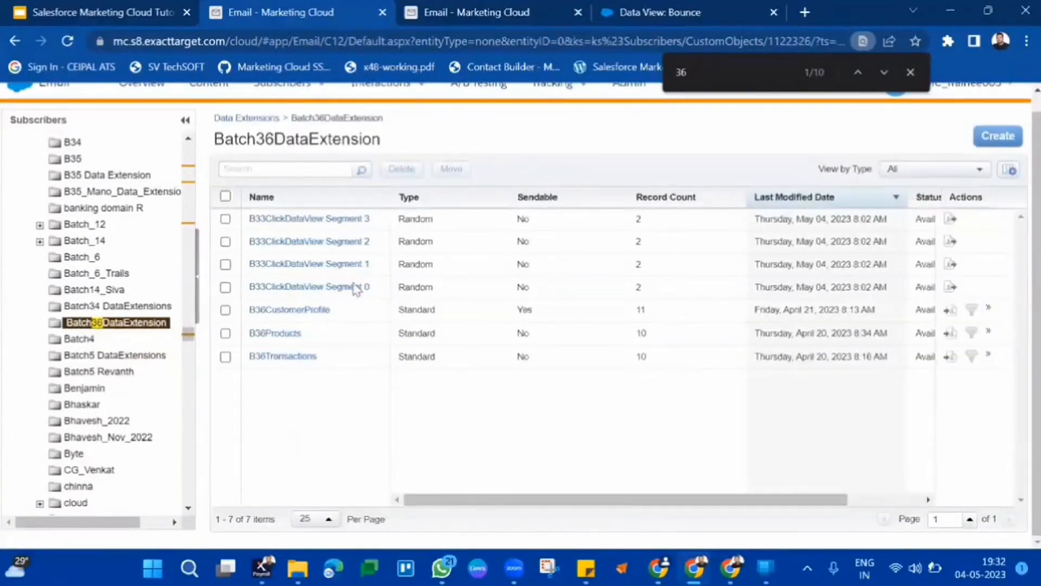
double_click(426, 219)
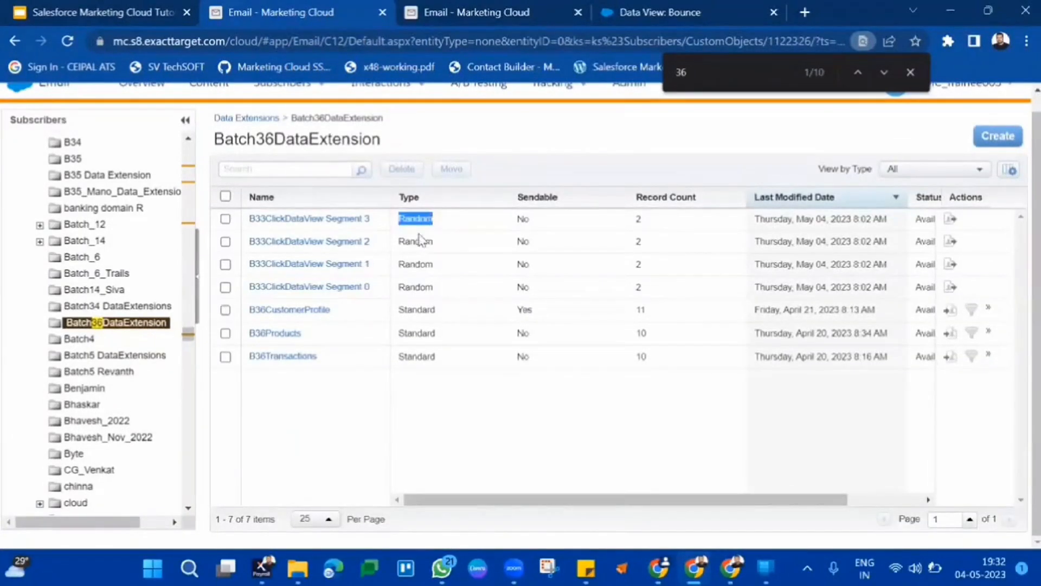
left_click_drag(414, 242, 422, 284)
double_click(422, 286)
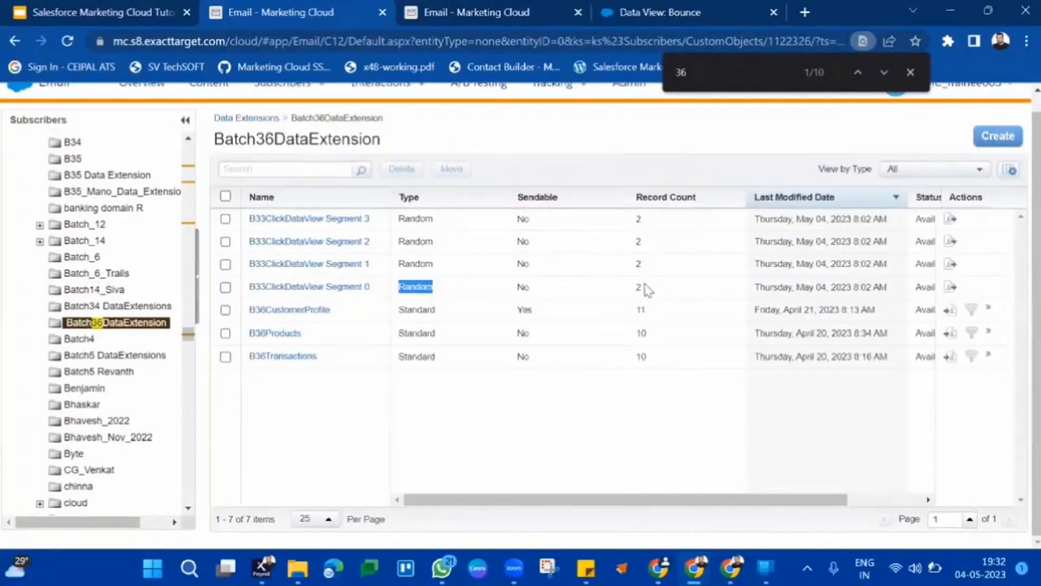
left_click_drag(647, 290, 634, 178)
left_click(567, 272)
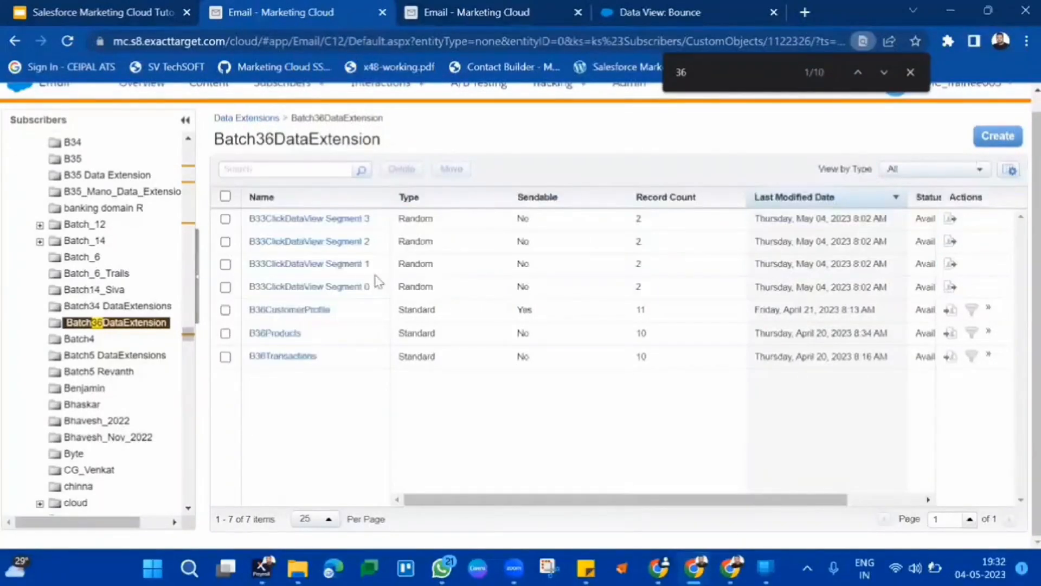
Open B33ClickDataView Segment 0 and examine its records and properties.
left_click(336, 288)
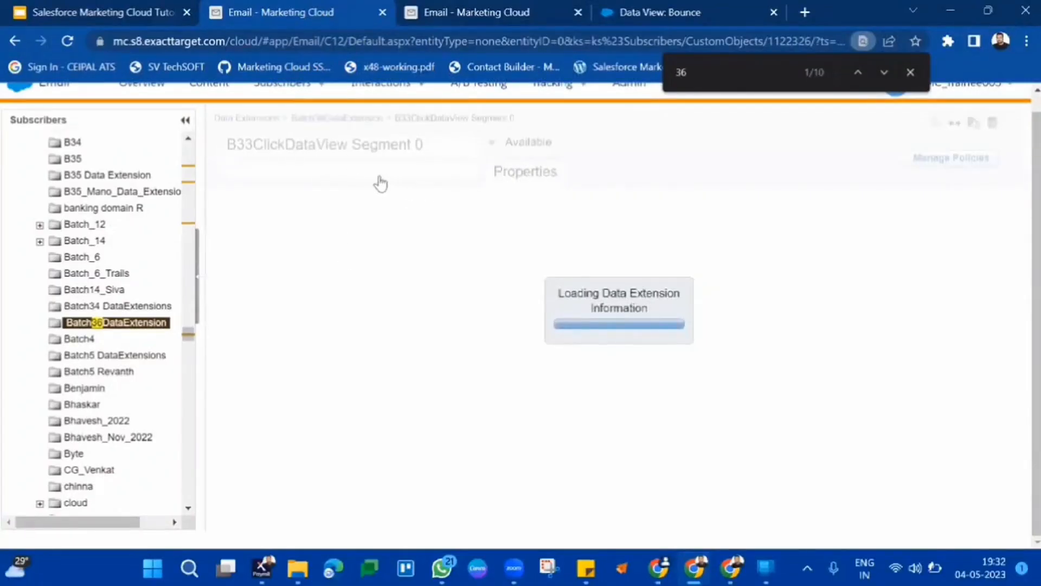
left_click(391, 180)
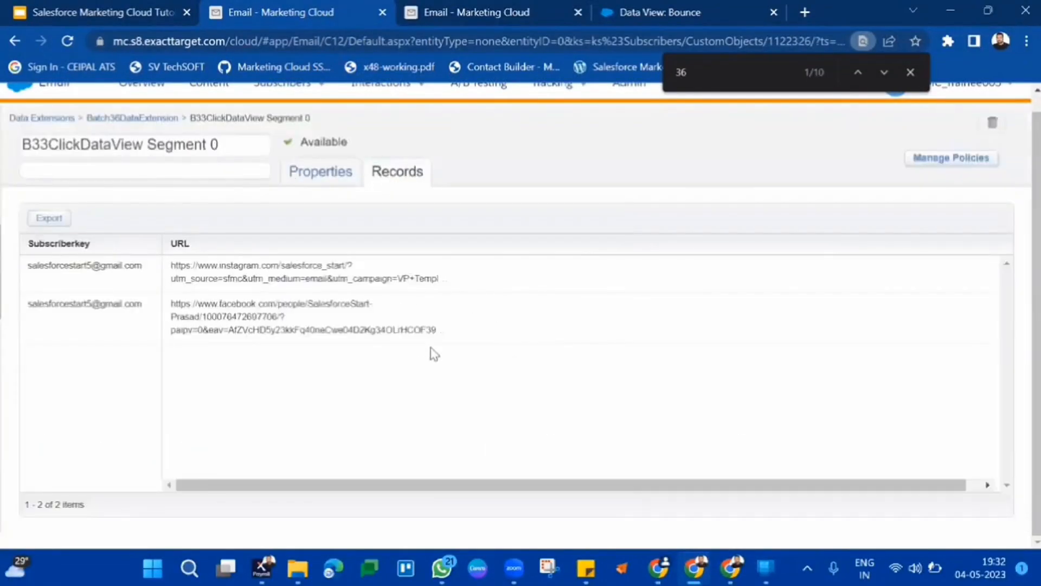
left_click_drag(433, 354, 158, 239)
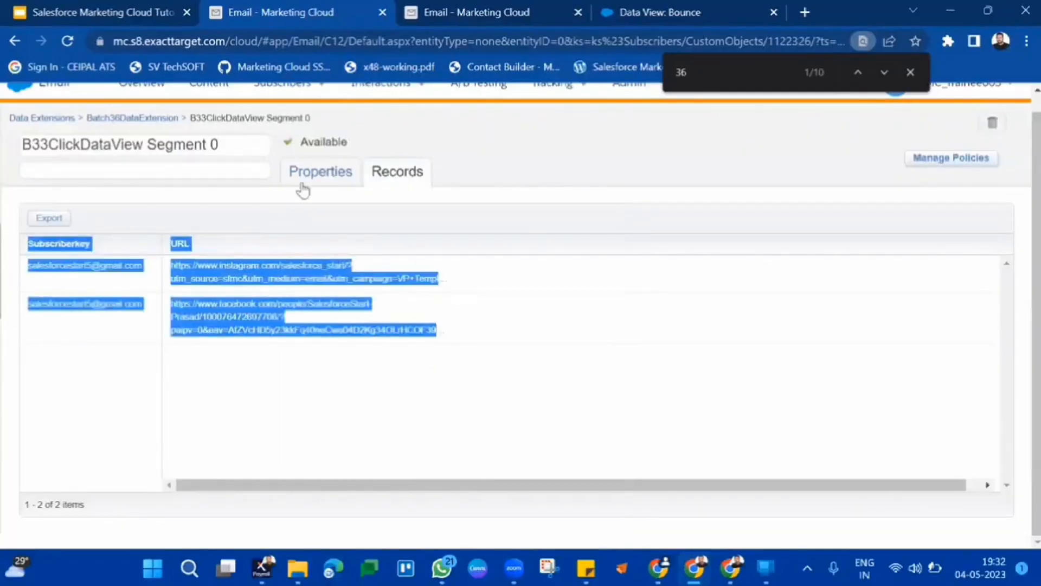
left_click(319, 172)
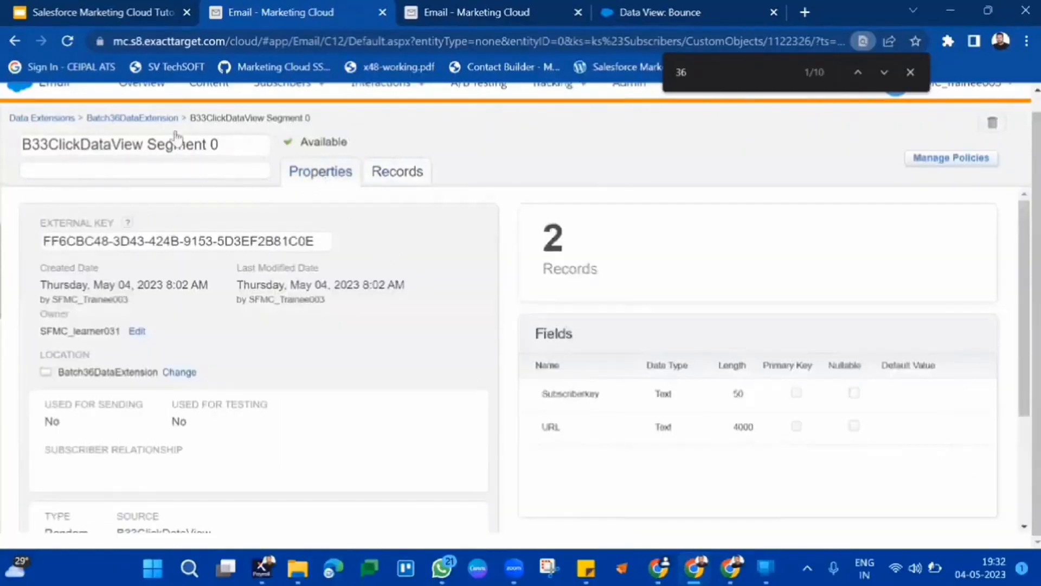
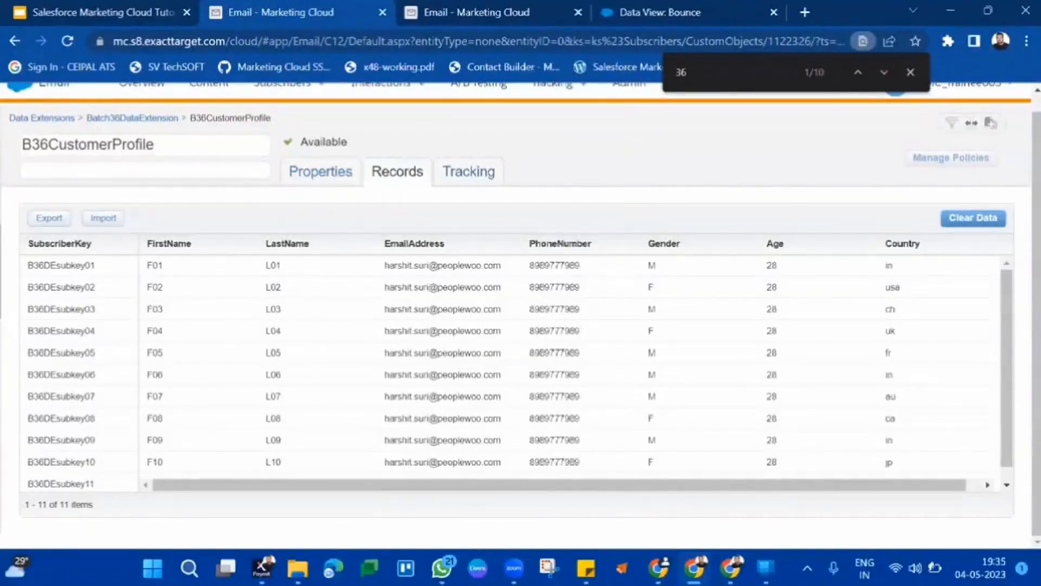
Return to the tutorial slides and present the Marketing Cloud Connect slide, then leave the slideshow.
left_click(716, 19)
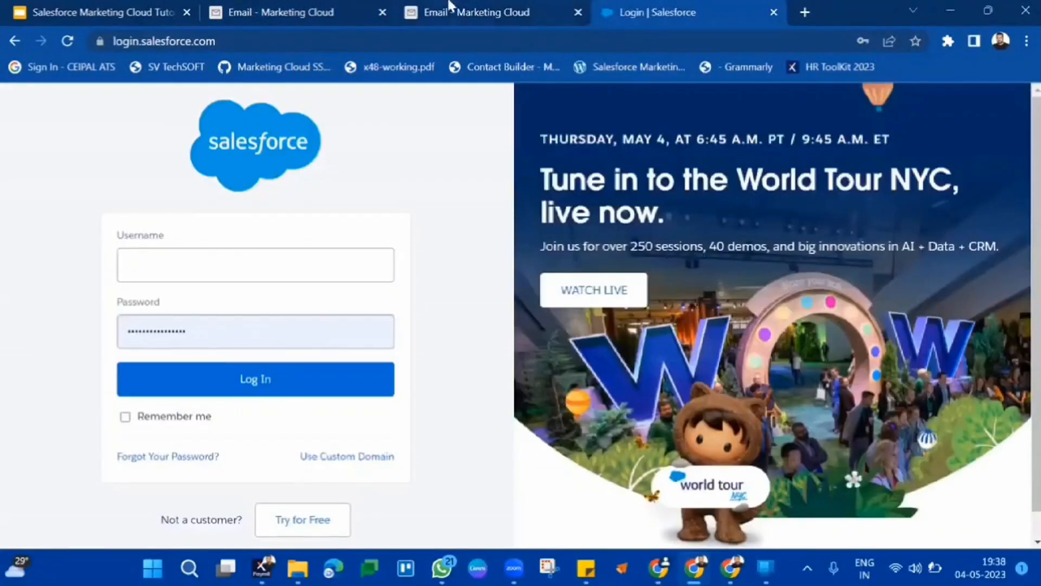
left_click(425, 7)
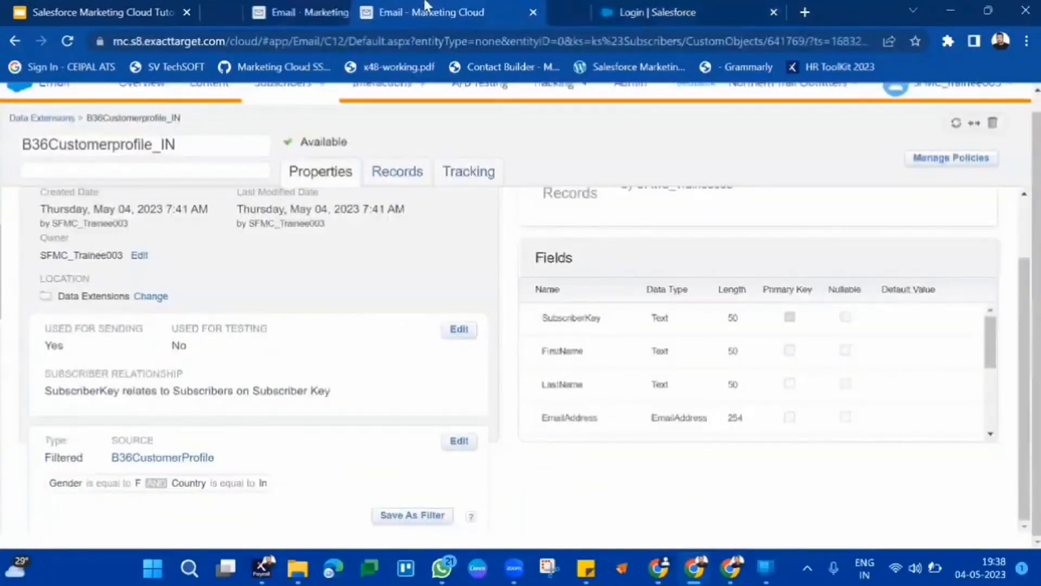
left_click(146, 4)
left_click(845, 106)
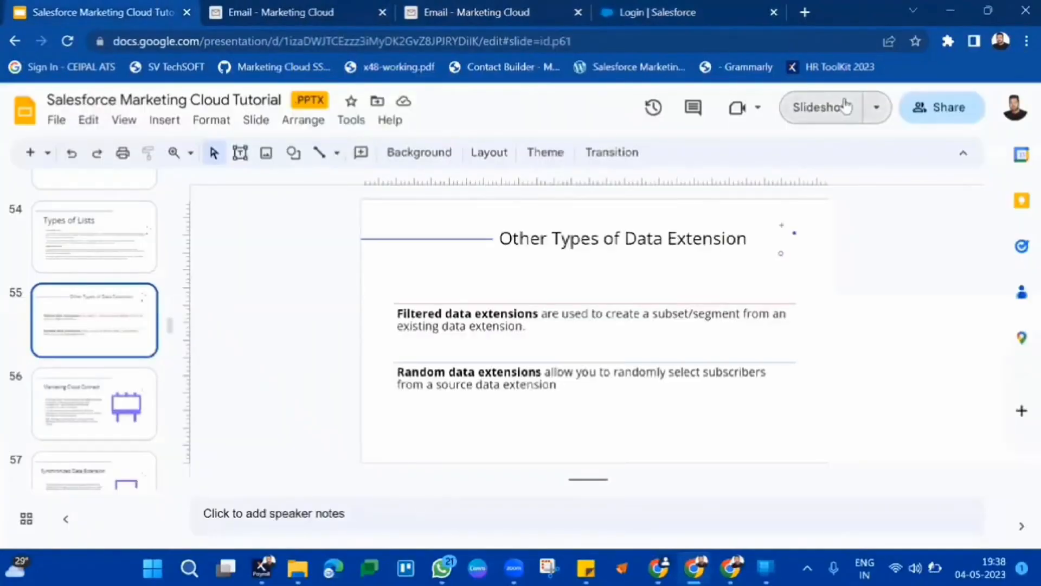
key("Right")
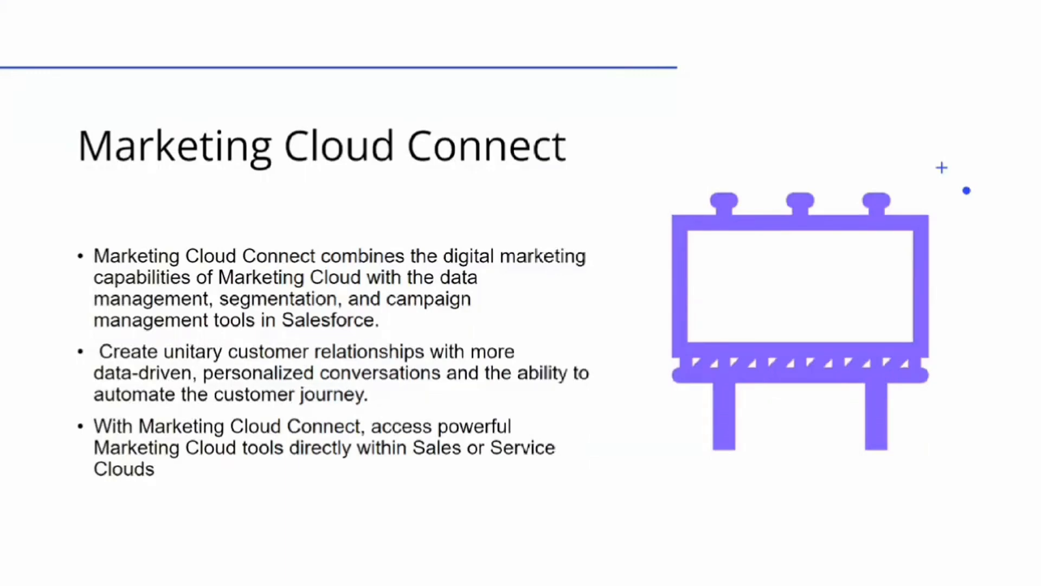
key("Escape")
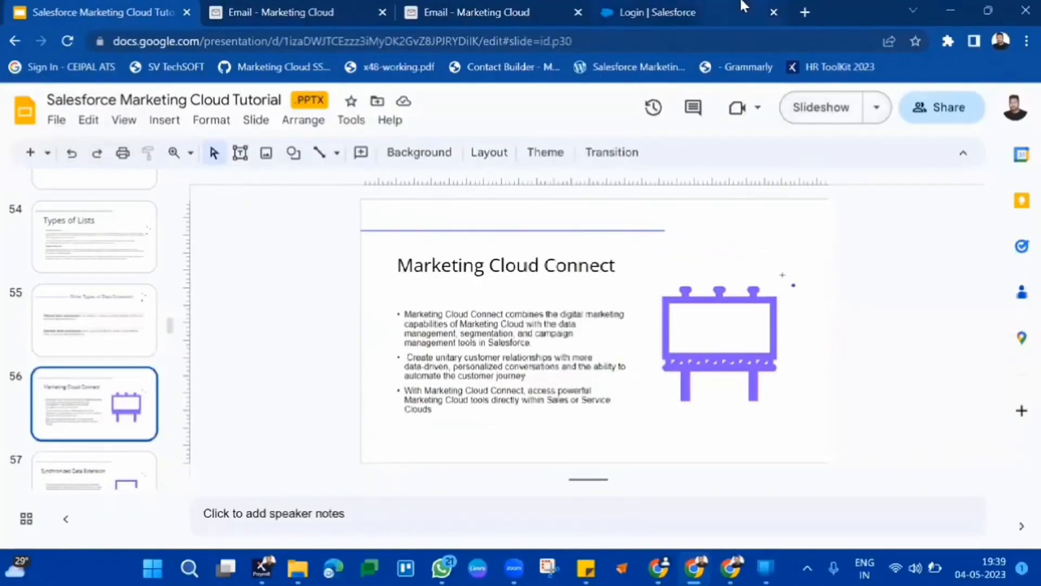
Open Google in the Salesforce login tab.
left_click(743, 7)
left_click(694, 39)
type("g")
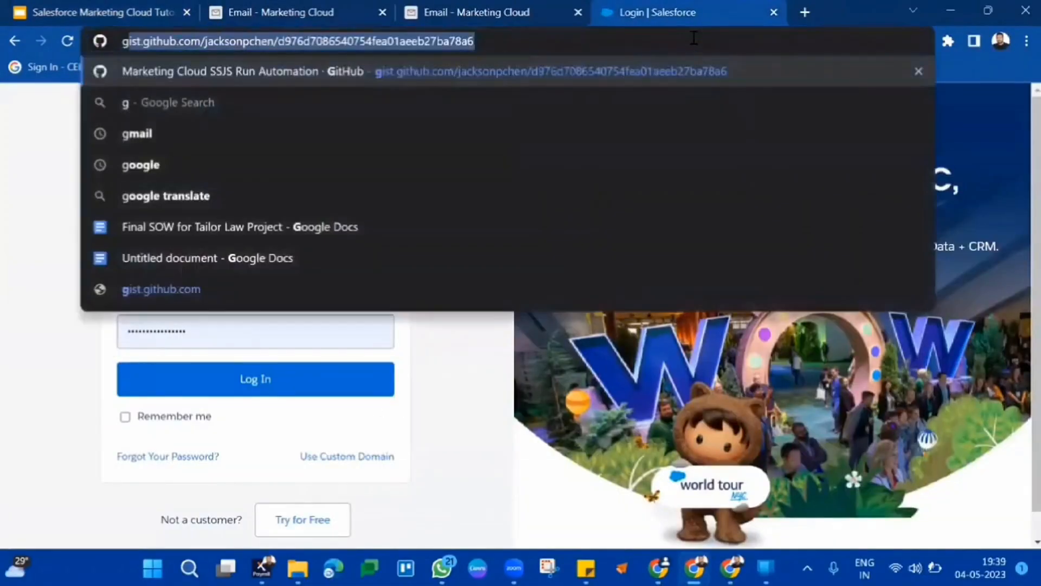
type("oo")
key("Return")
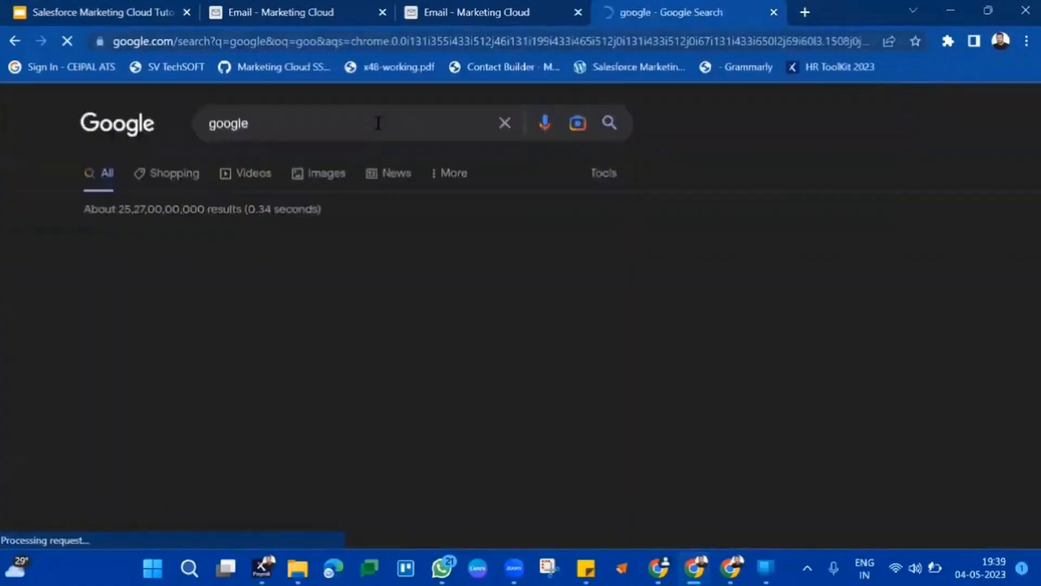
Search Google for marketing cloud connect.
left_click(379, 123)
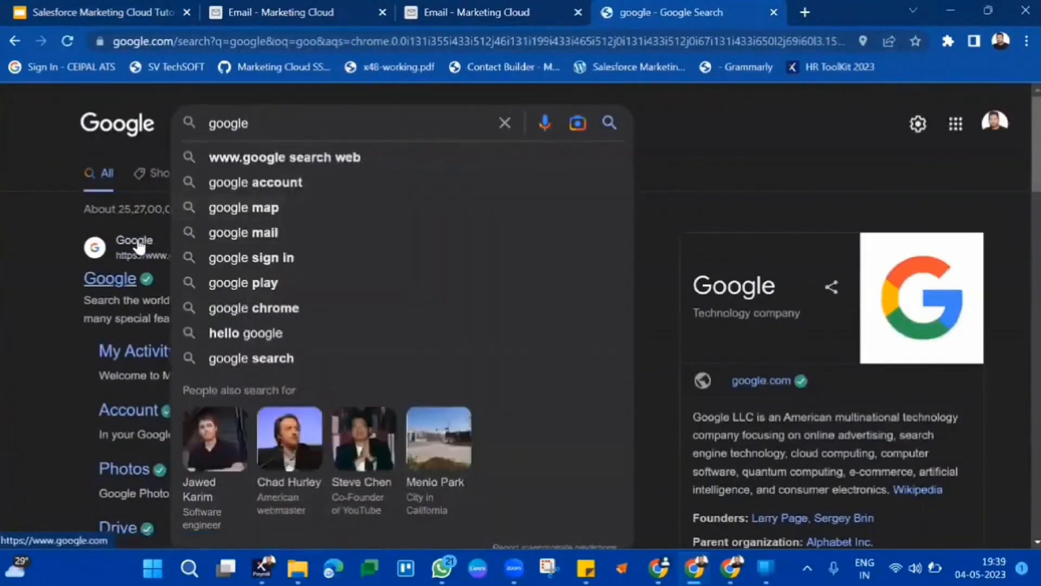
left_click(139, 247)
type("m")
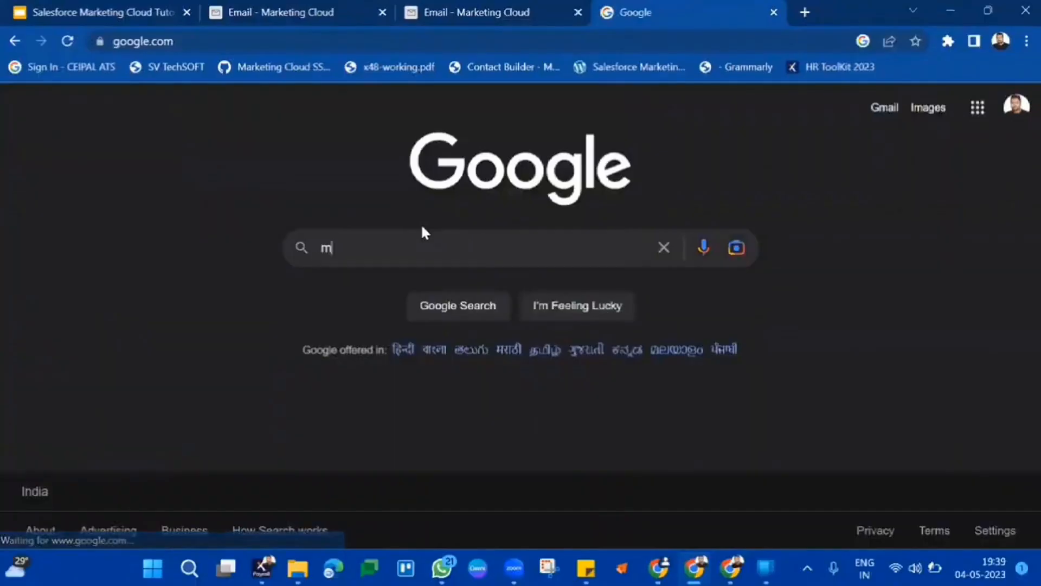
type("arketin")
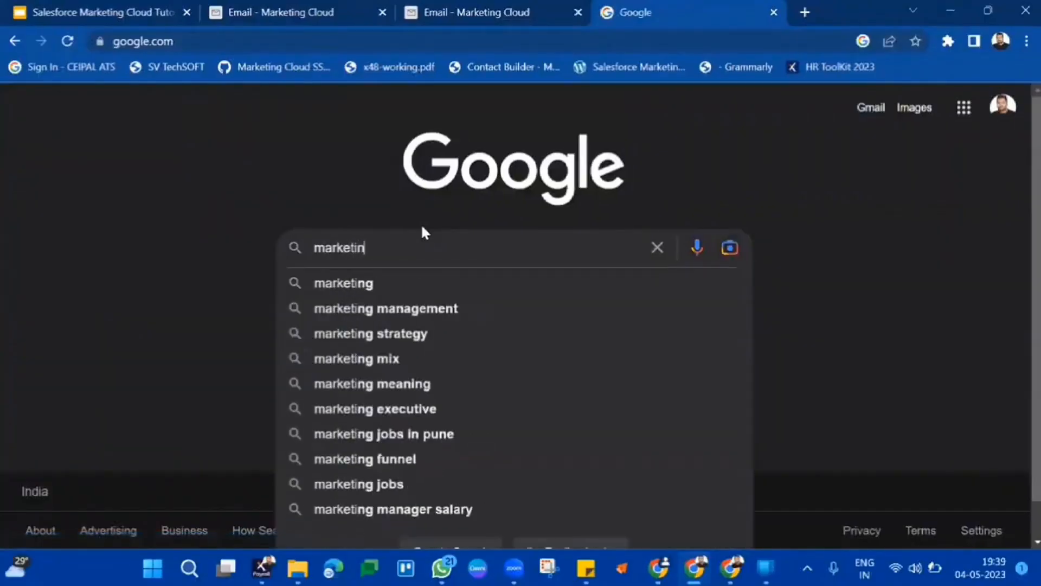
type("g cloud ")
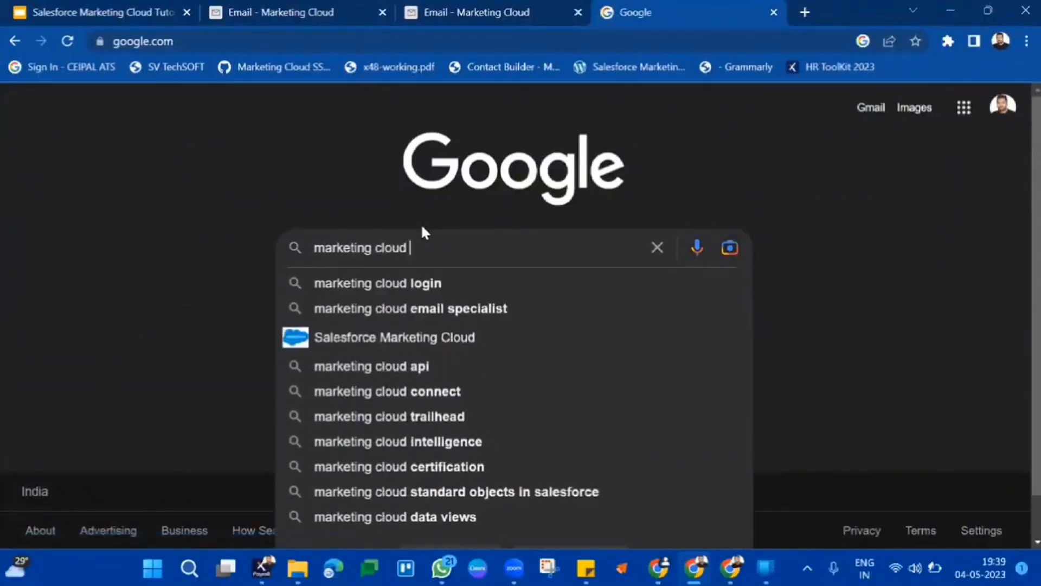
type("connect")
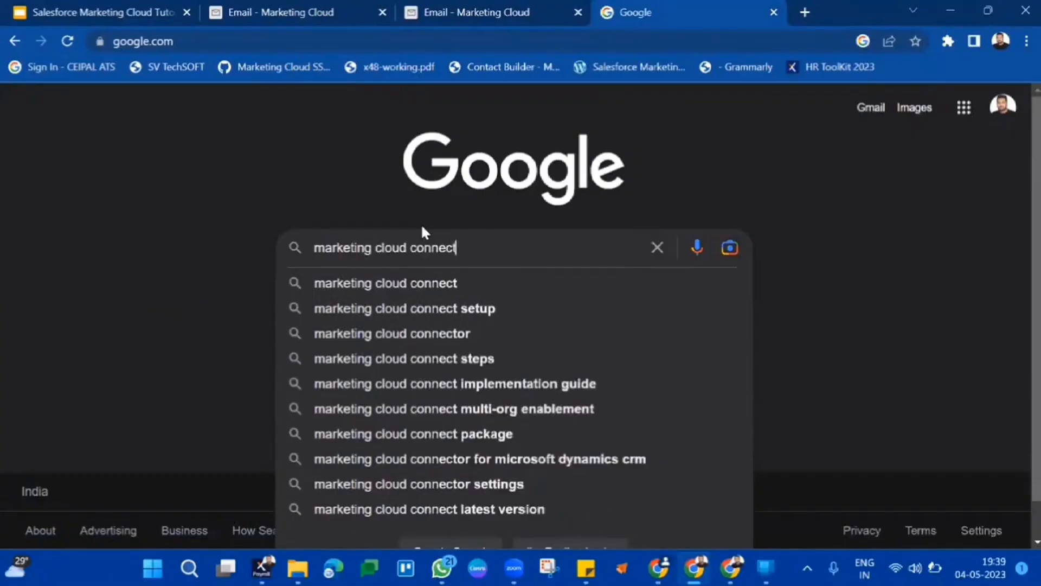
key("Return")
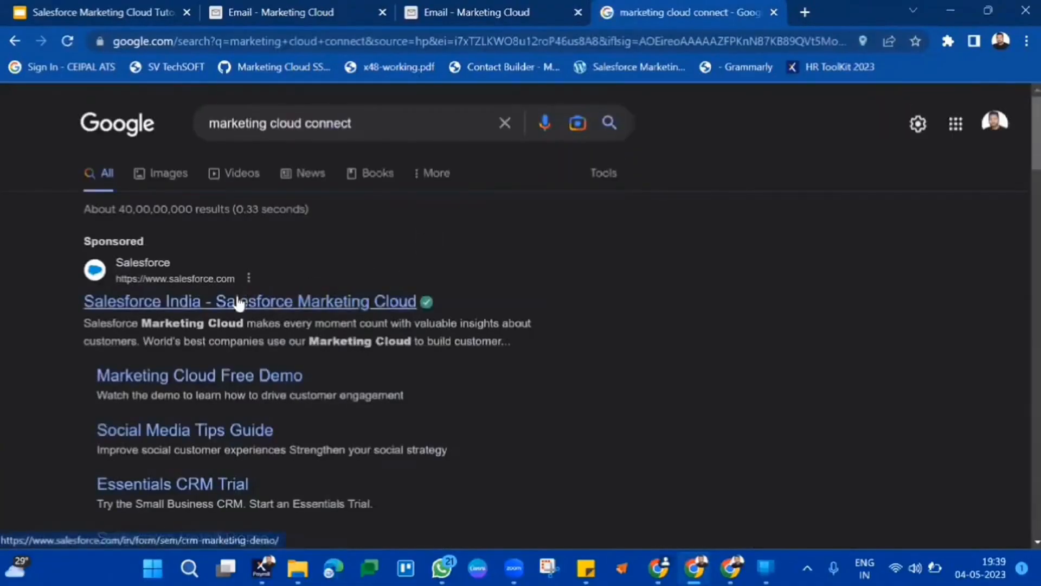
Open the Trailhead Marketing Cloud Connect Setup module and its Install and Set Up in Salesforce CRM unit.
scroll(431, 402, "down", 3)
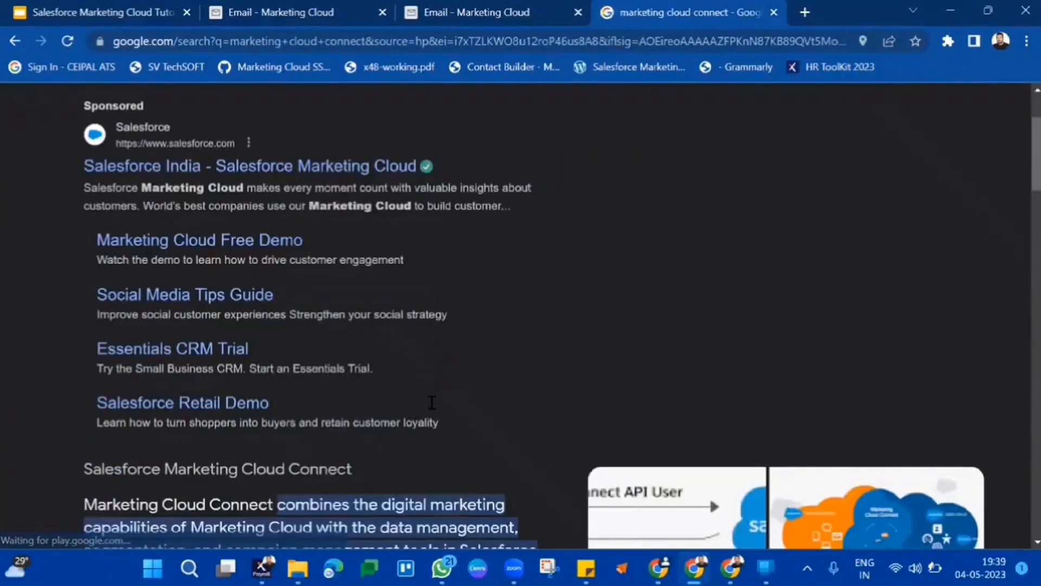
scroll(432, 402, "down", 8)
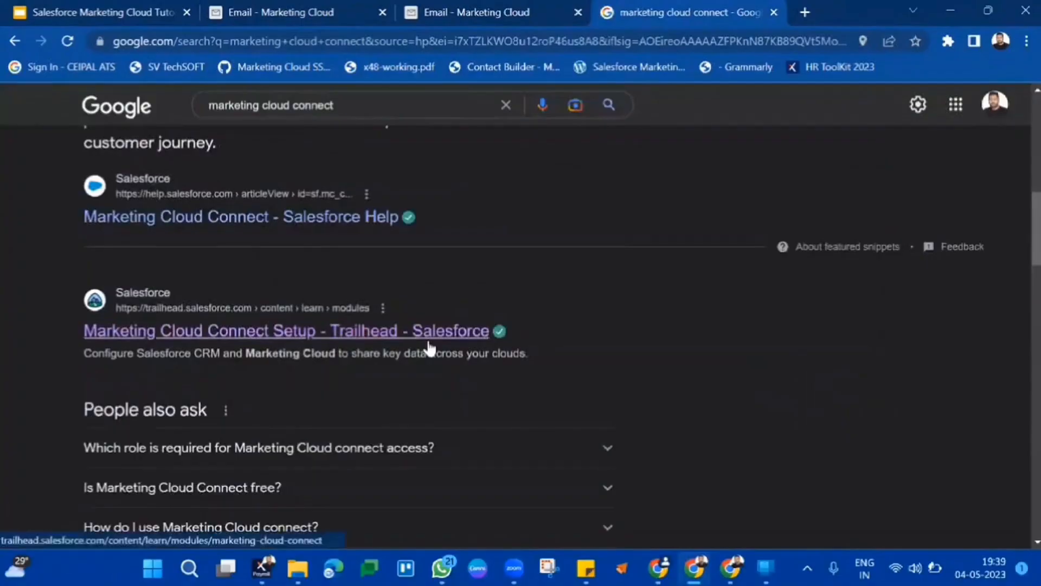
left_click(428, 341)
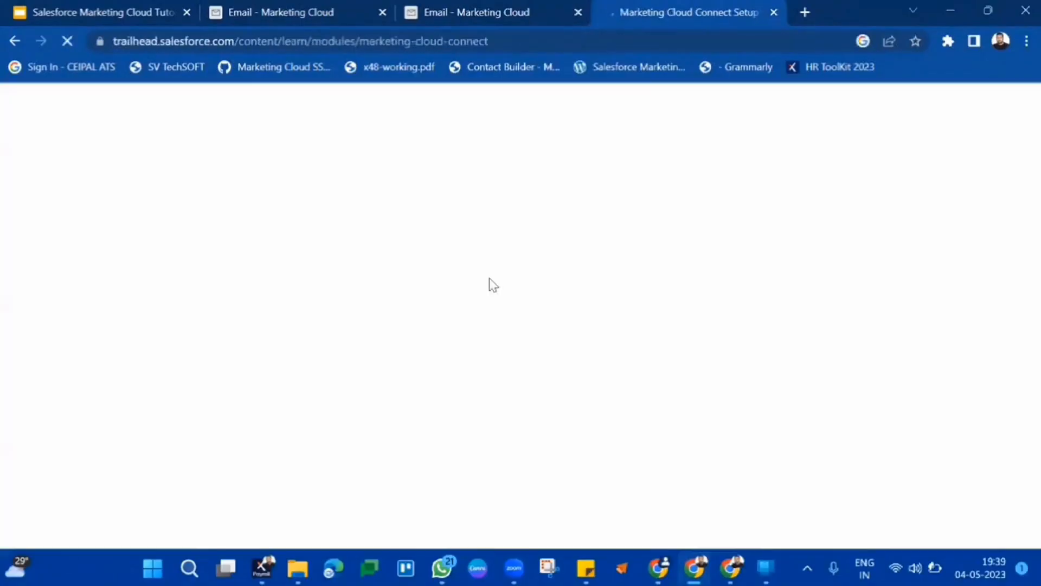
scroll(554, 371, "down", 4)
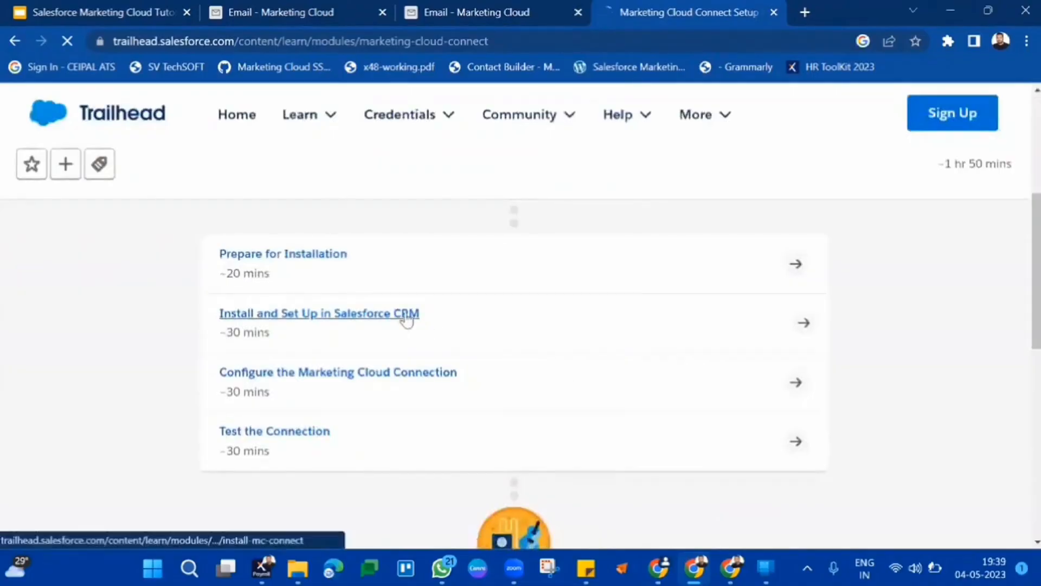
left_click(407, 320)
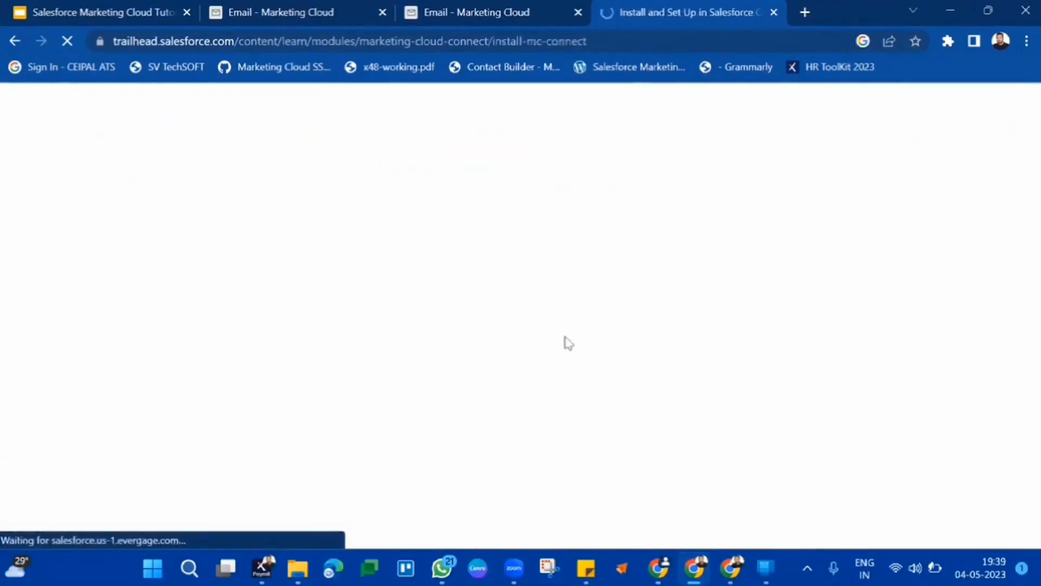
Open the Production Org managed-package install link from the unit's Install the Managed Package instructions.
scroll(492, 344, "down", 8)
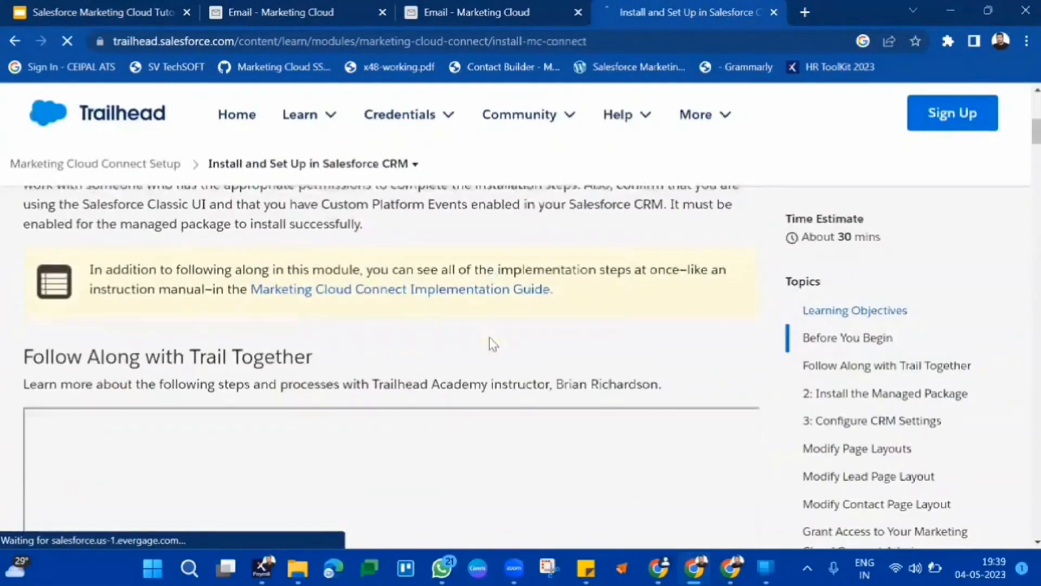
scroll(490, 343, "down", 6)
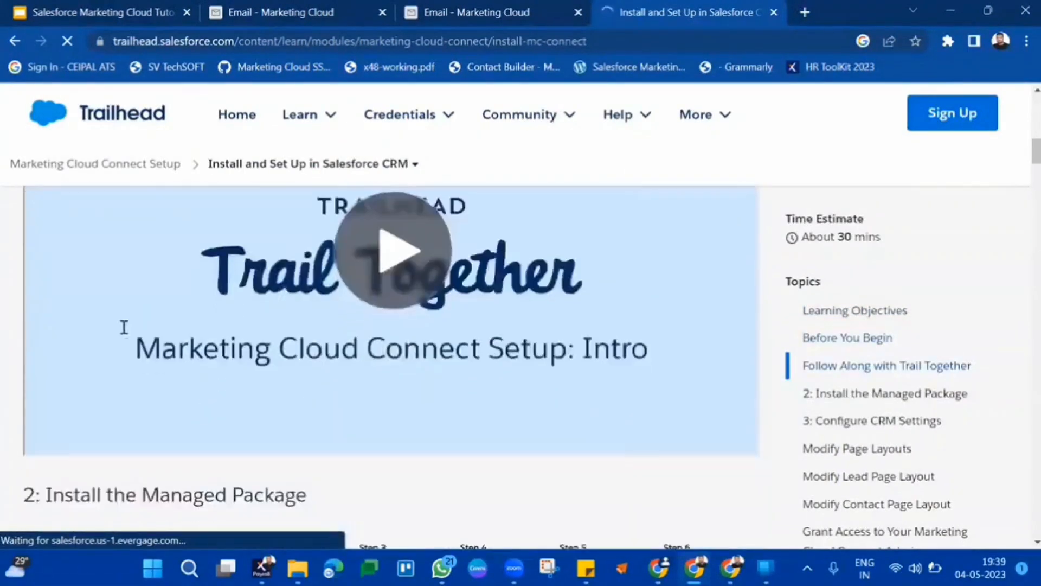
scroll(137, 326, "down", 7)
left_click(360, 377)
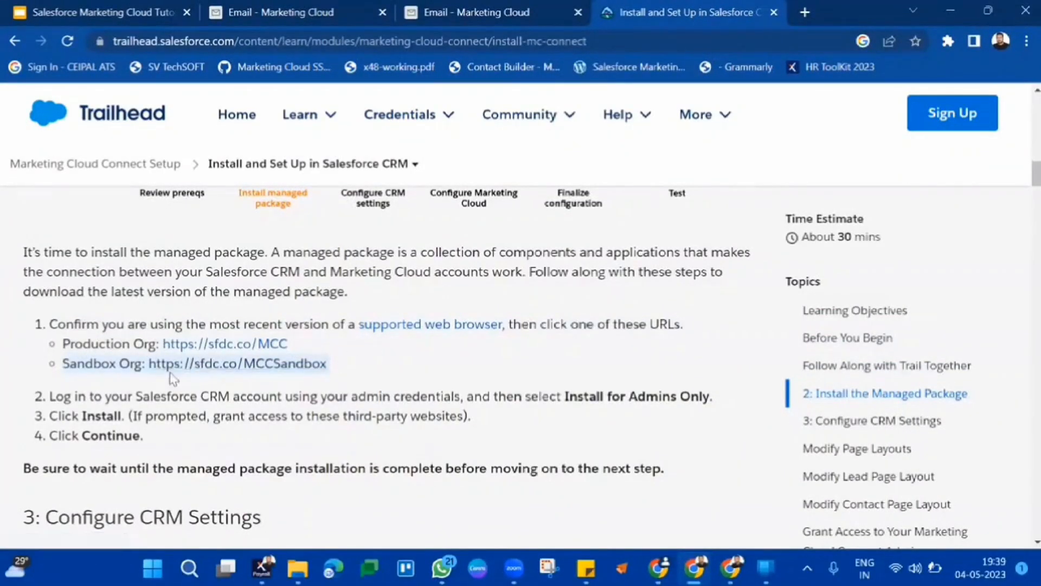
left_click(245, 344)
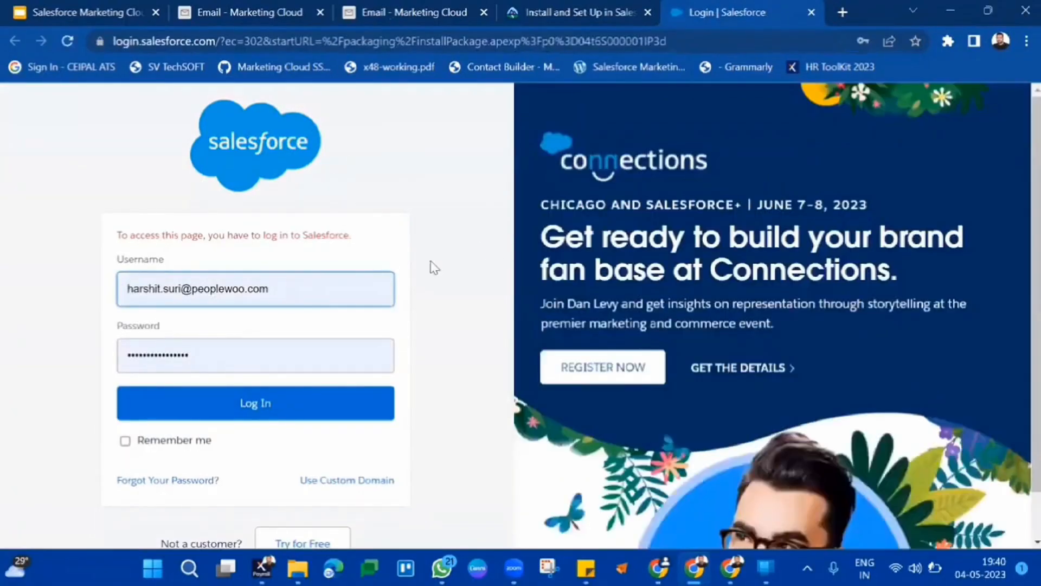
Read through the unit's page layout and CRM API user setup instructions.
left_click(593, 11)
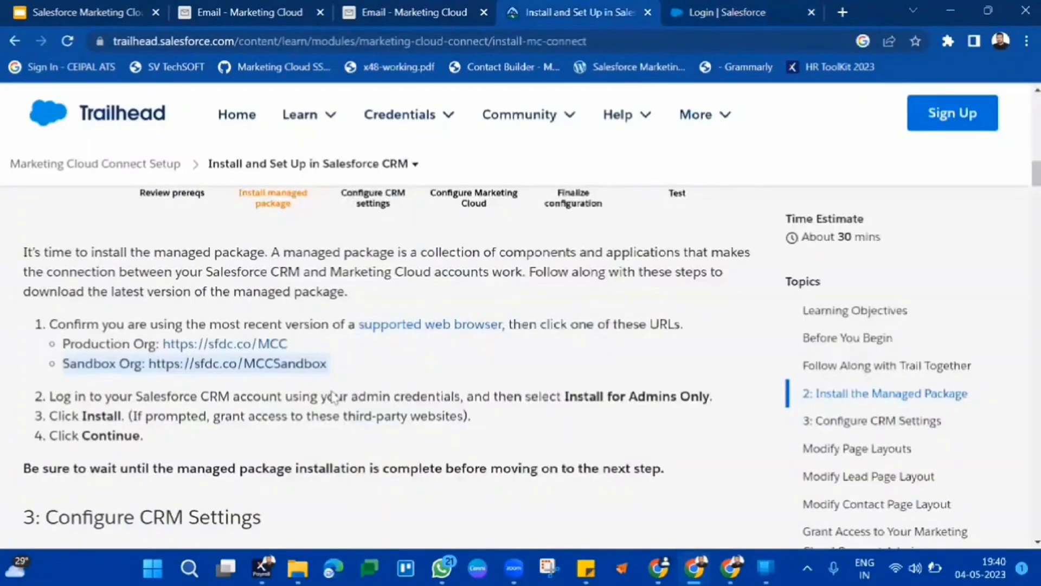
scroll(337, 387, "down", 10)
scroll(335, 397, "down", 15)
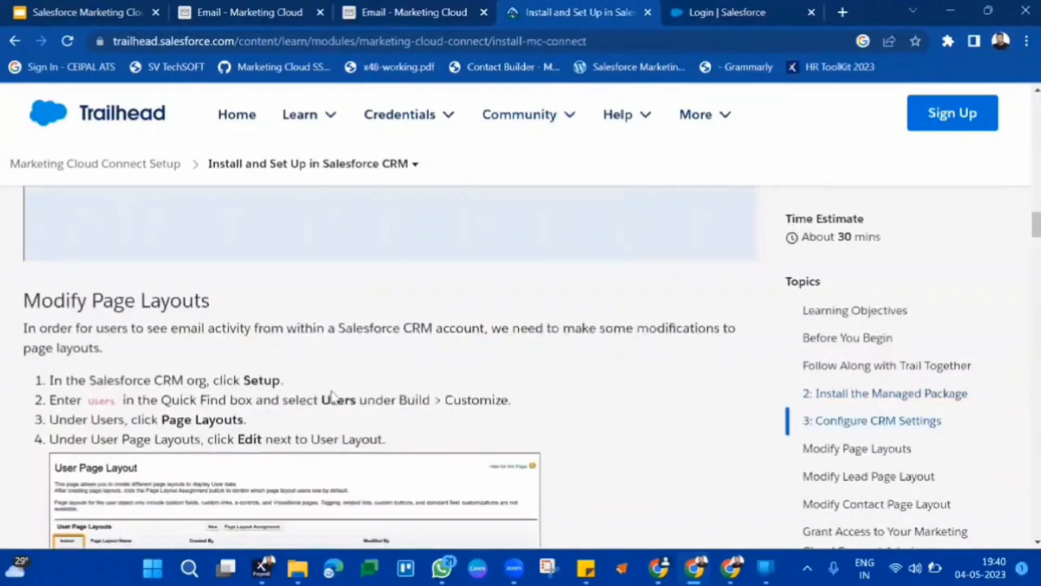
scroll(337, 477, "down", 20)
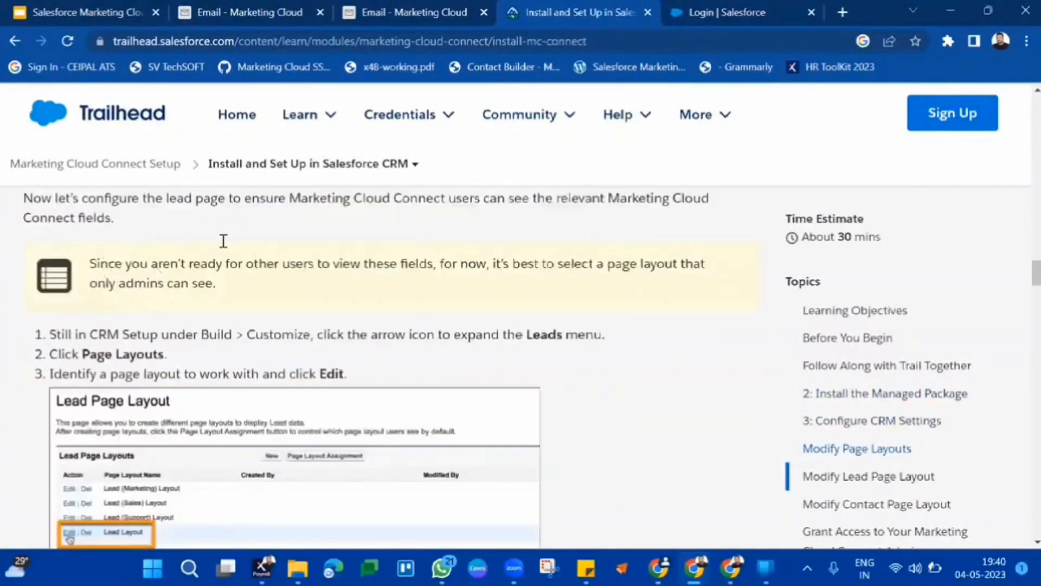
scroll(337, 486, "down", 12)
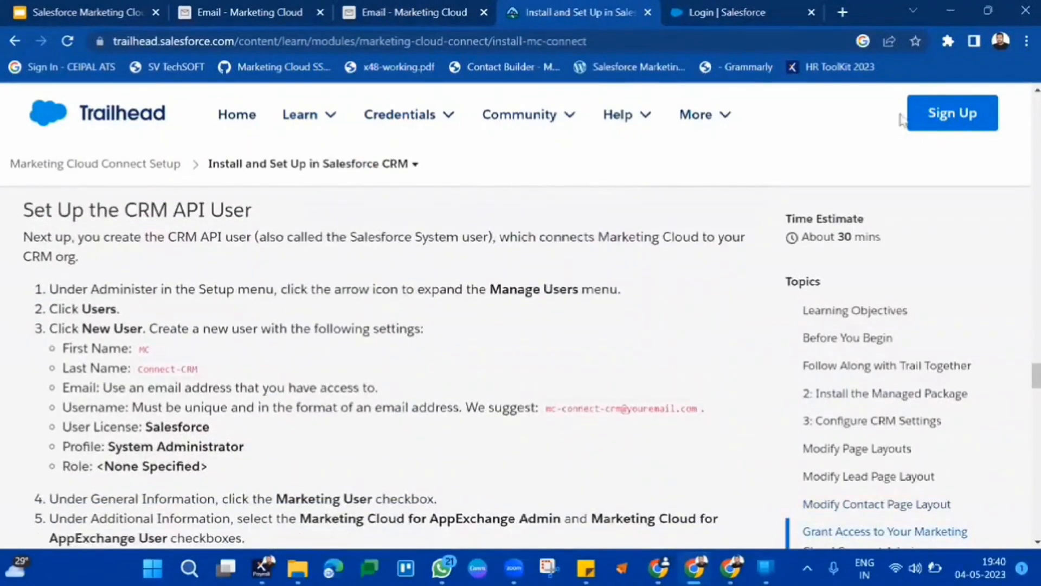
Open the Salesforce Integration page under Apps in Marketing Cloud Setup.
left_click(428, 12)
left_click(946, 102)
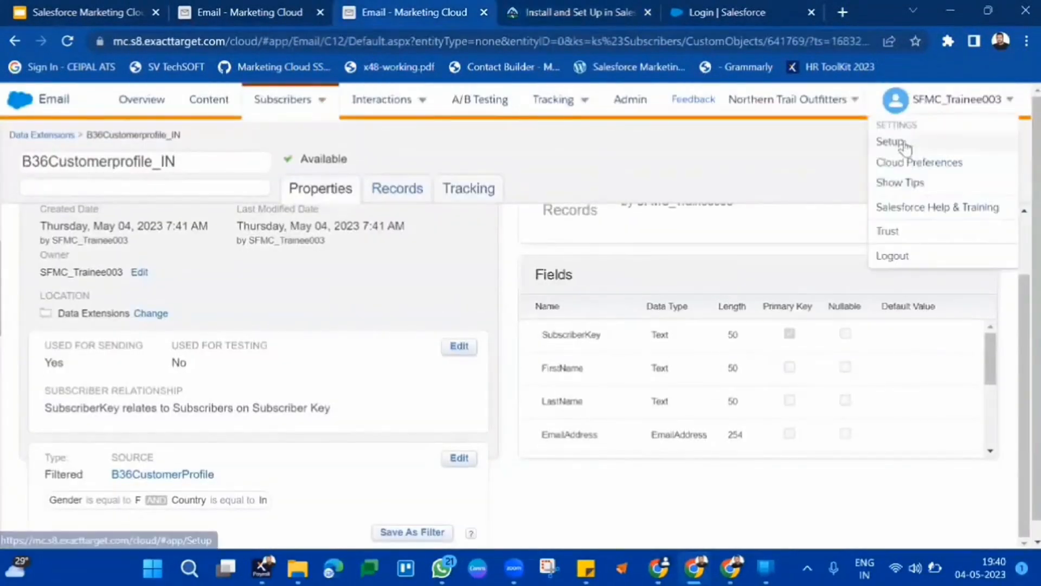
left_click(901, 142)
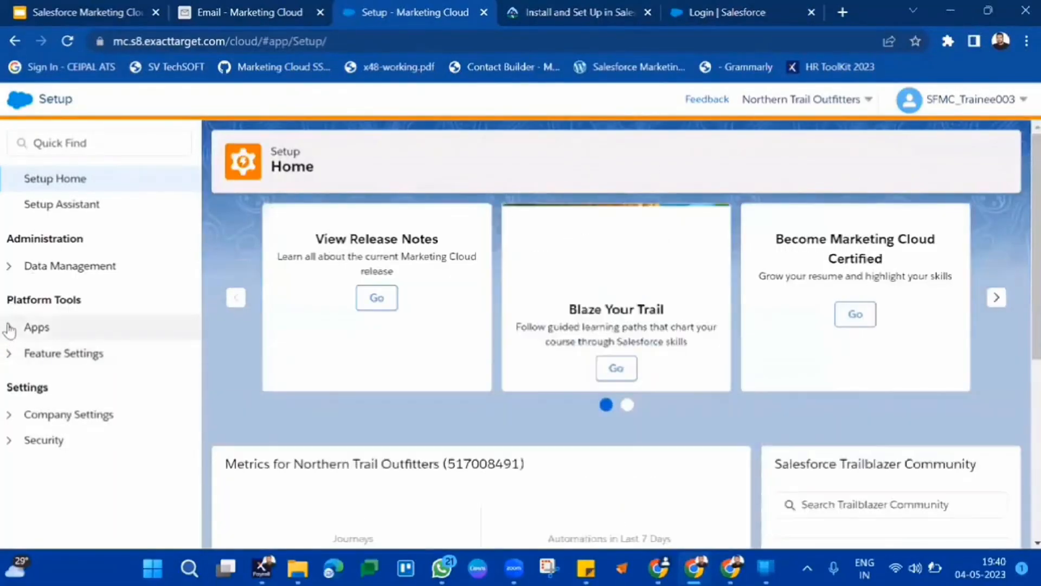
left_click(10, 327)
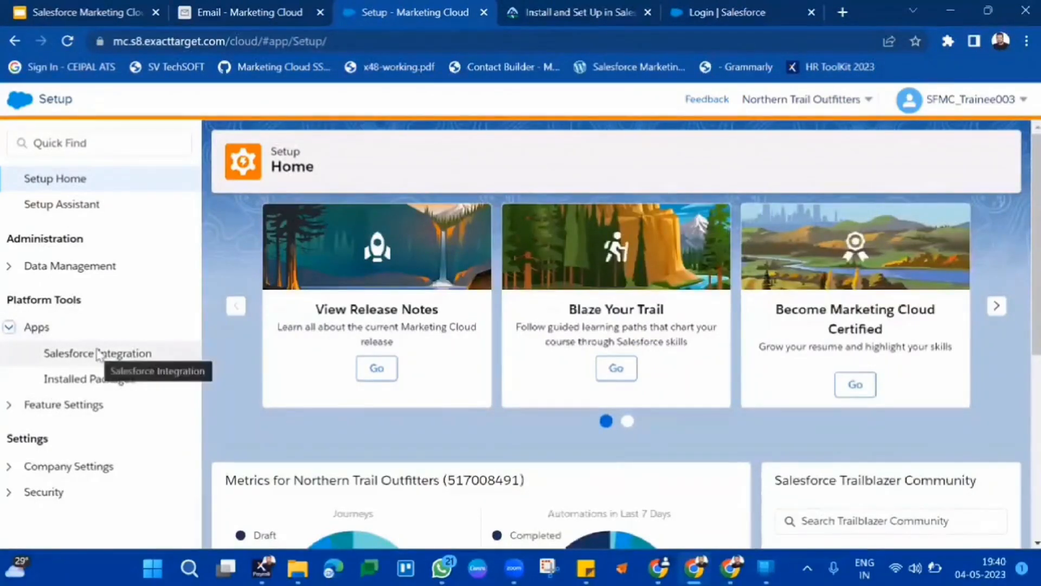
left_click(98, 354)
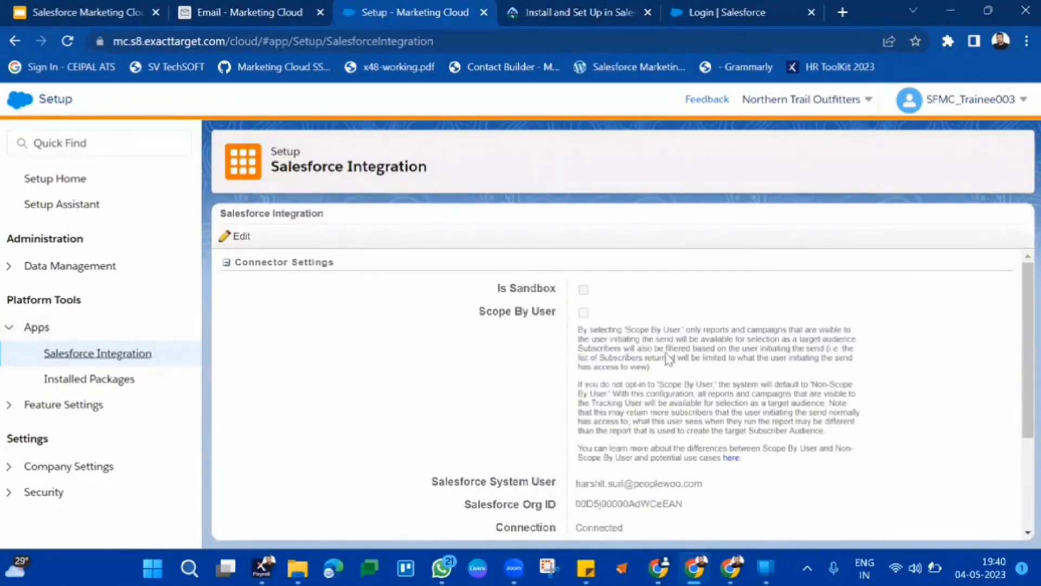
Examine the Salesforce Integration connector settings, selecting the Salesforce System User and Salesforce Org ID values.
scroll(668, 358, "down", 2)
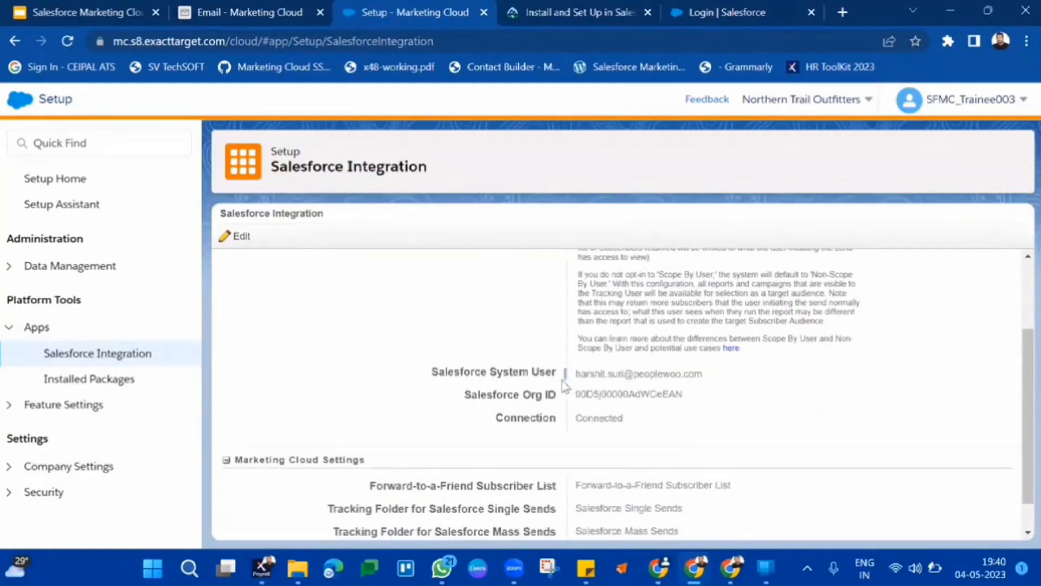
left_click_drag(563, 383, 698, 434)
left_click(700, 436)
triple_click(612, 375)
double_click(608, 395)
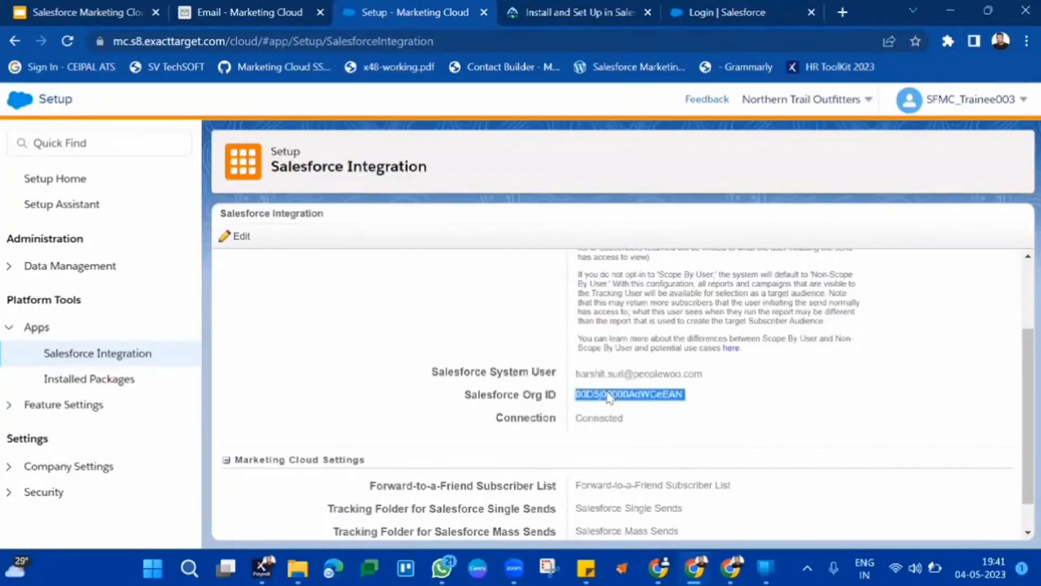
scroll(608, 398, "up", 3)
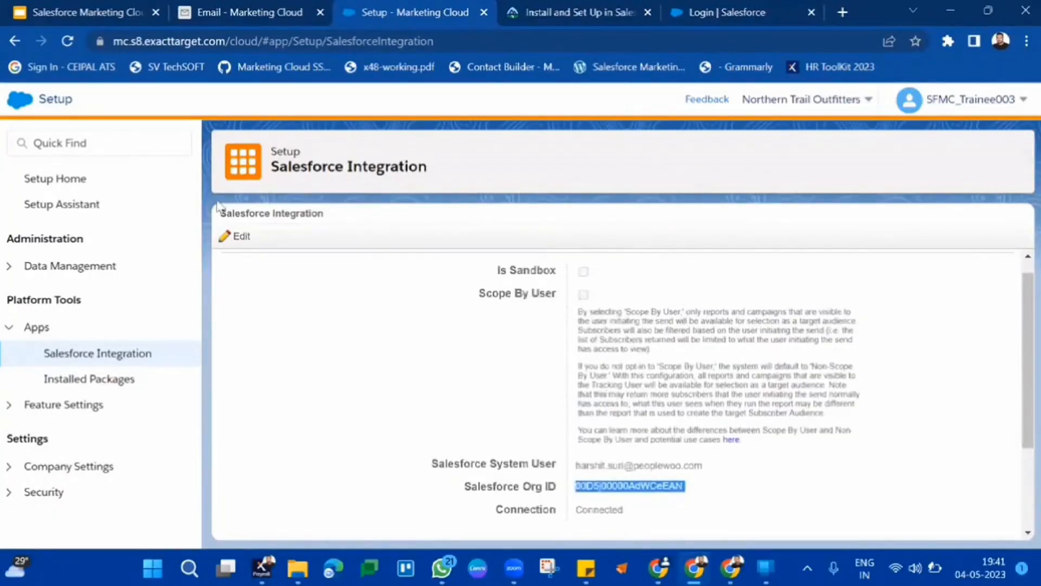
left_click(233, 244)
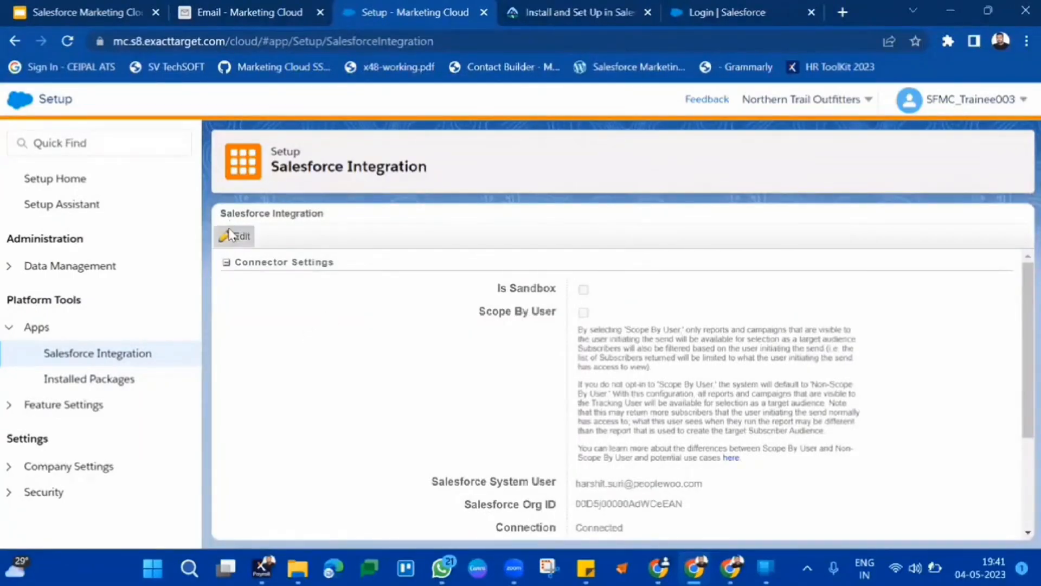
left_click(665, 17)
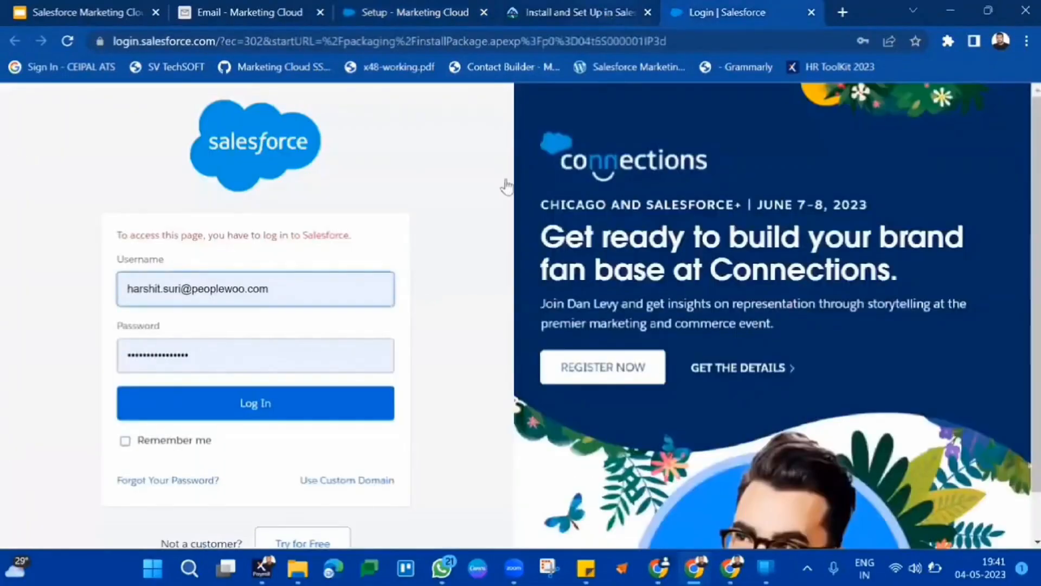
left_click(607, 15)
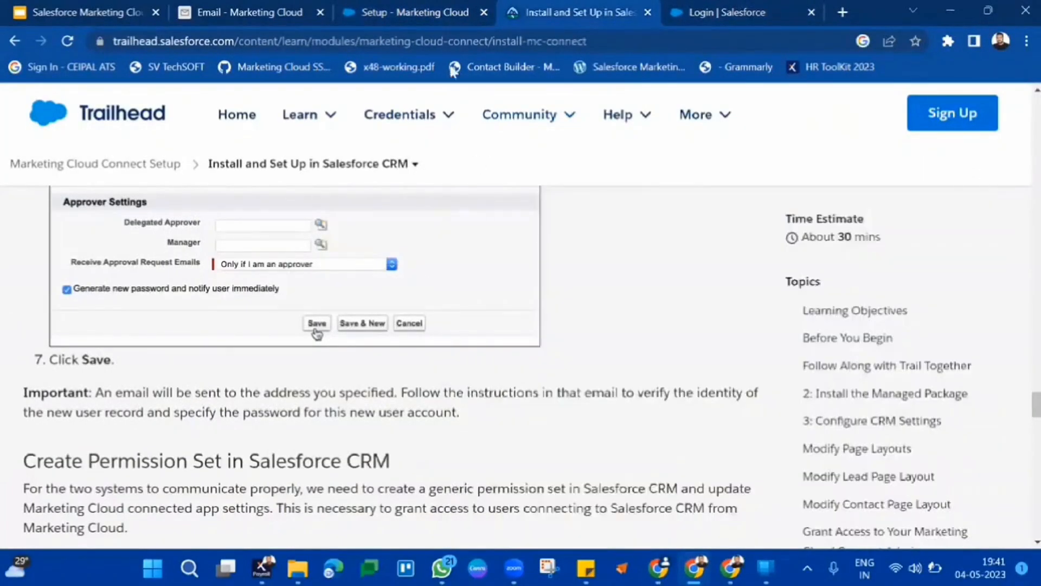
Return to the Marketing Cloud Setup tab and cancel editing the Salesforce Integration connector settings.
left_click(443, 11)
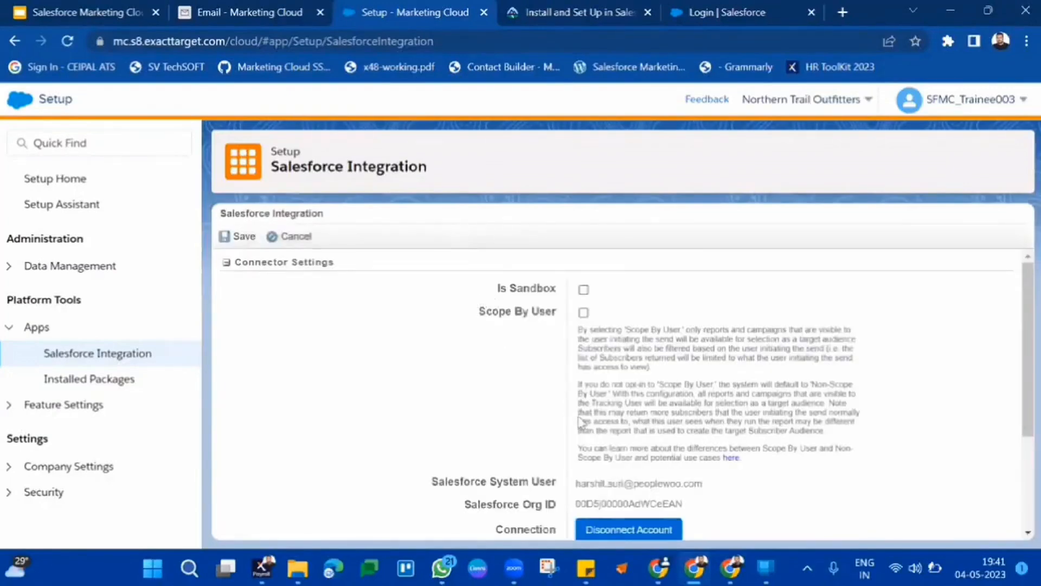
scroll(609, 416, "down", 3)
scroll(608, 416, "down", 1)
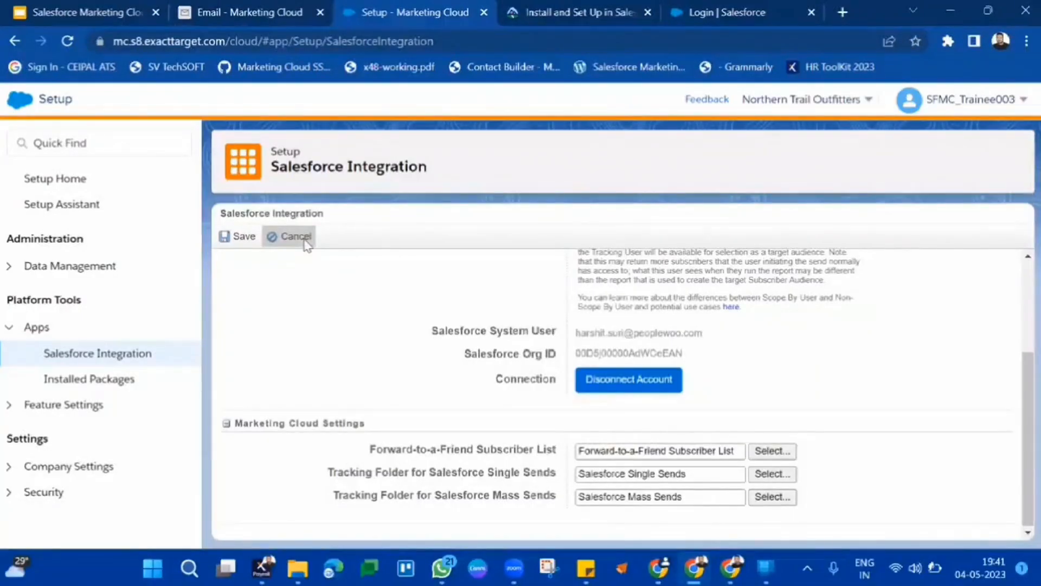
left_click(307, 245)
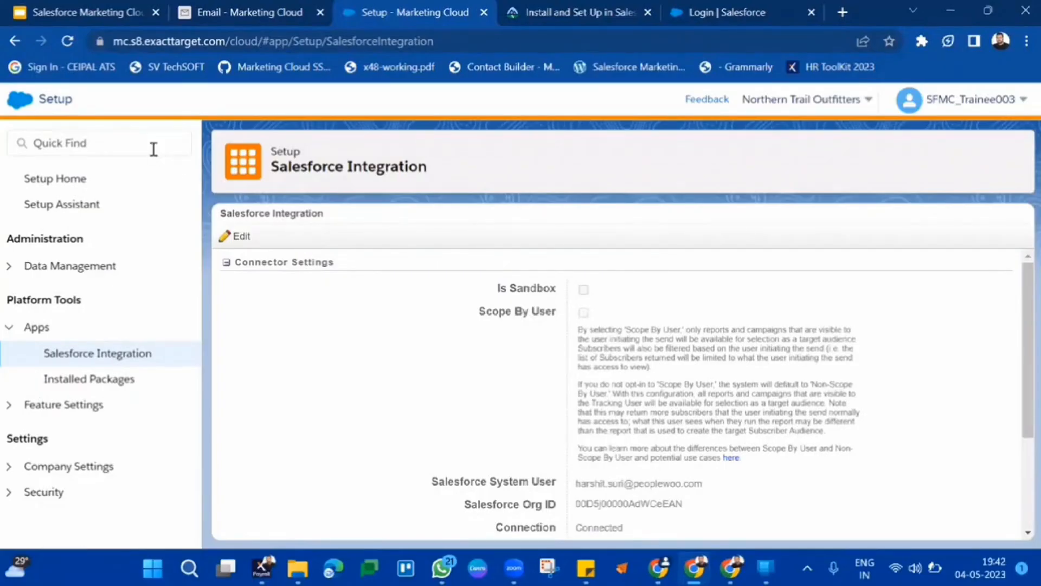
Open Contact Builder's Data Sources and the synchronized peoplewoo consulting data source.
mouse_move(11, 104)
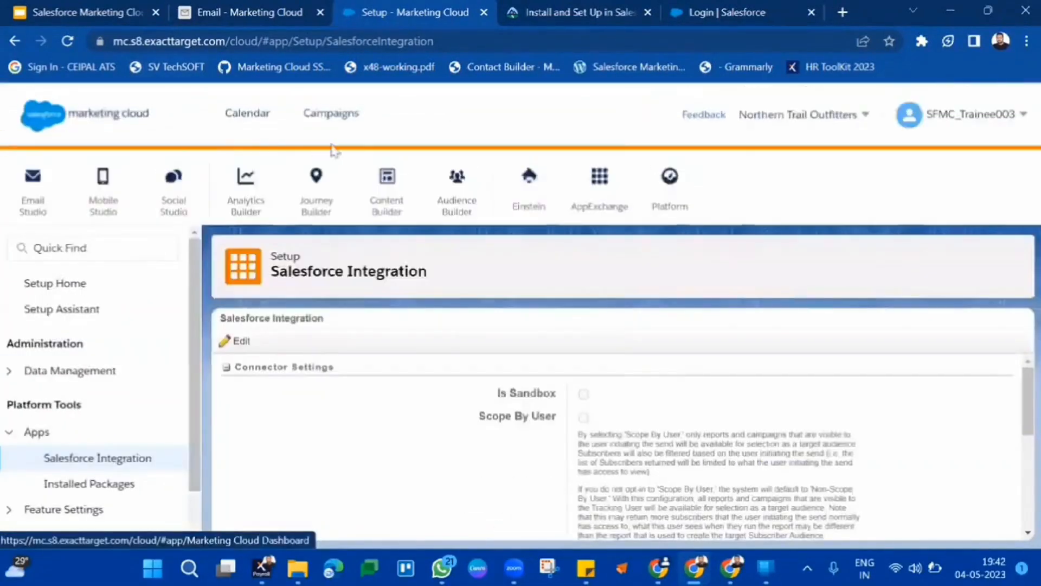
mouse_move(453, 186)
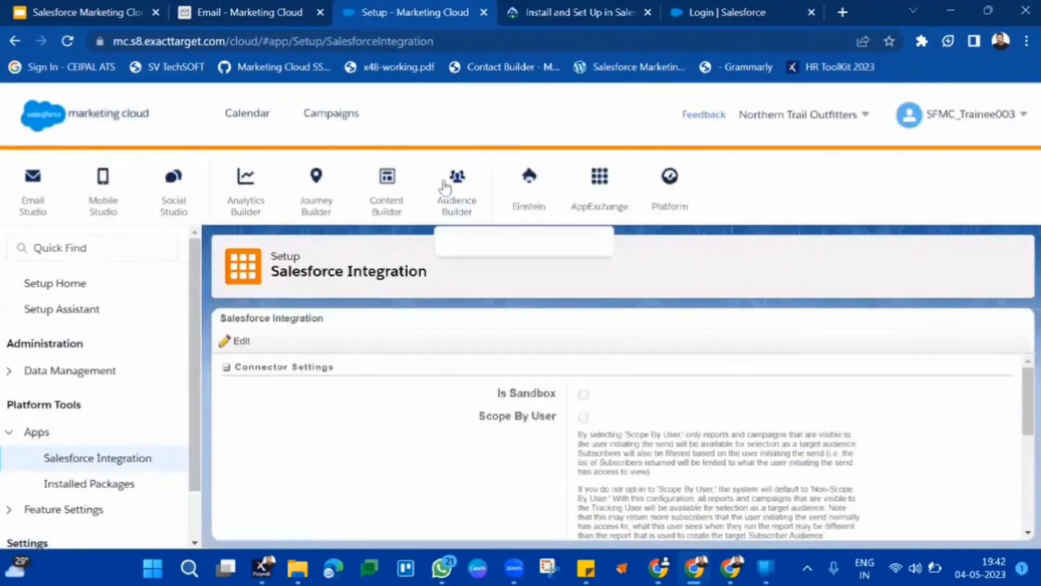
left_click(481, 244)
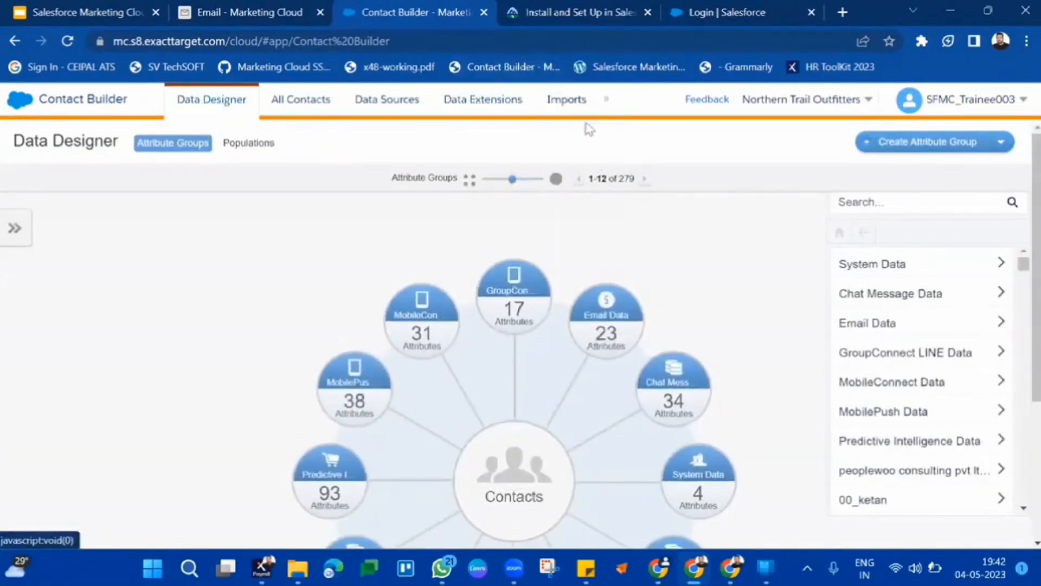
left_click(402, 106)
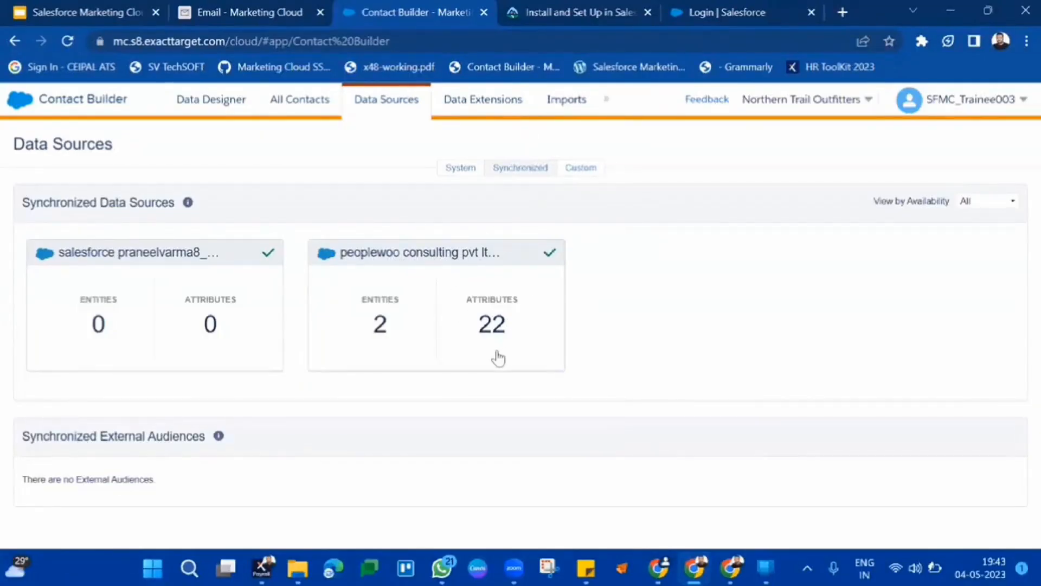
left_click(478, 358)
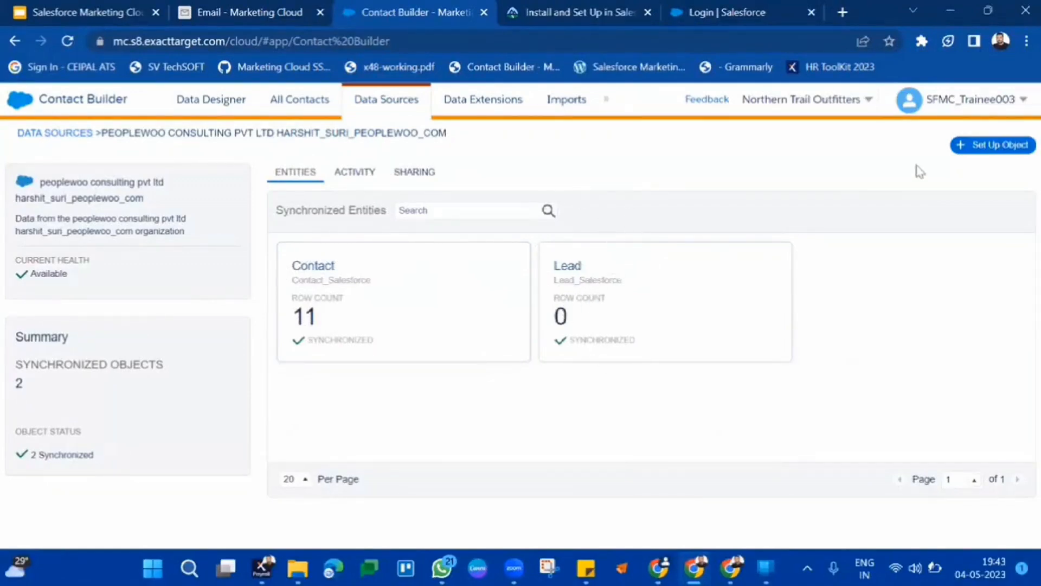
Open the Set Up Object's Synchronize Entity dialog to check available entities and close it, twice.
left_click(964, 145)
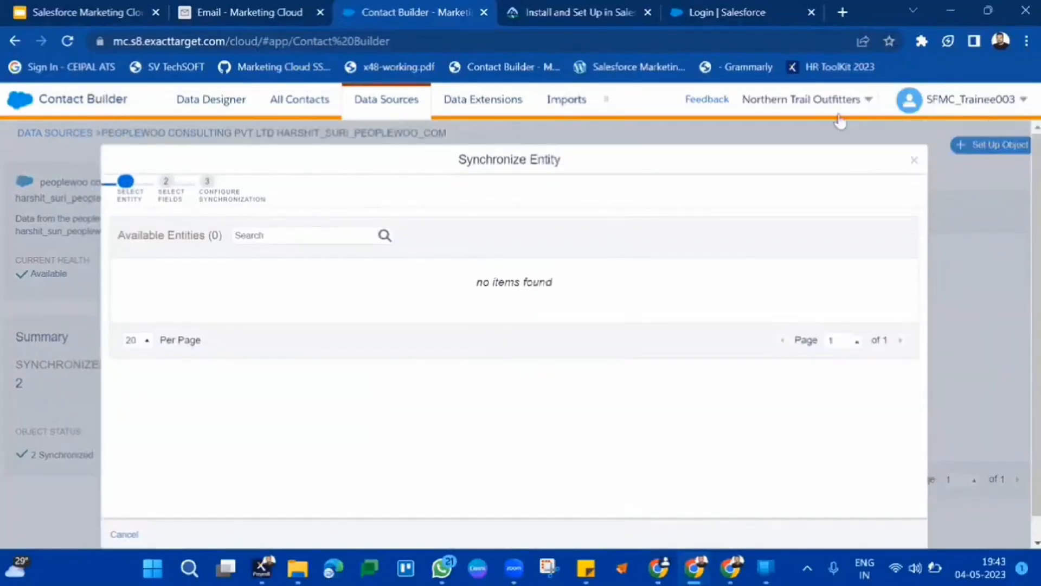
left_click(912, 162)
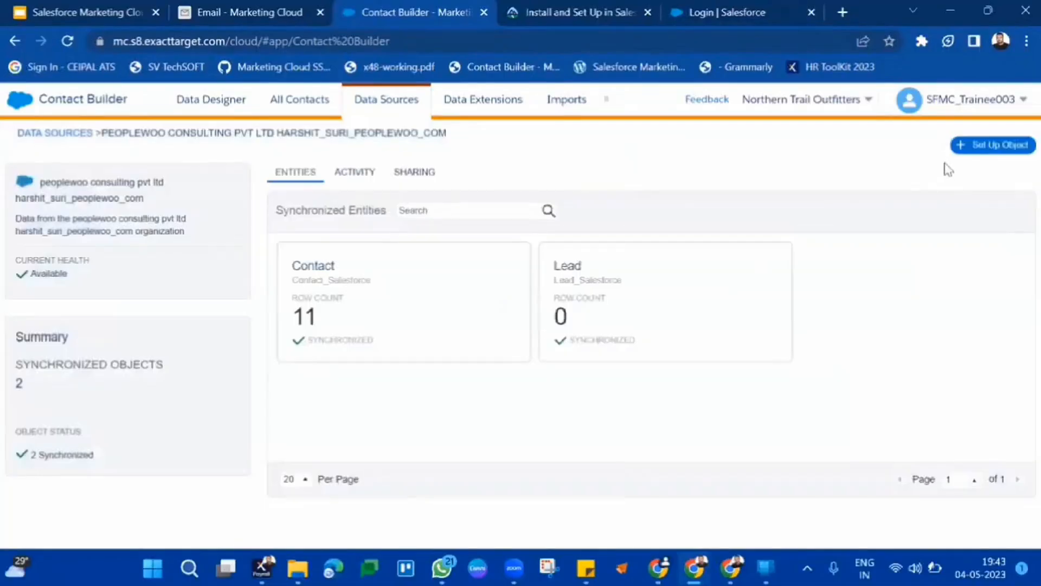
left_click(979, 150)
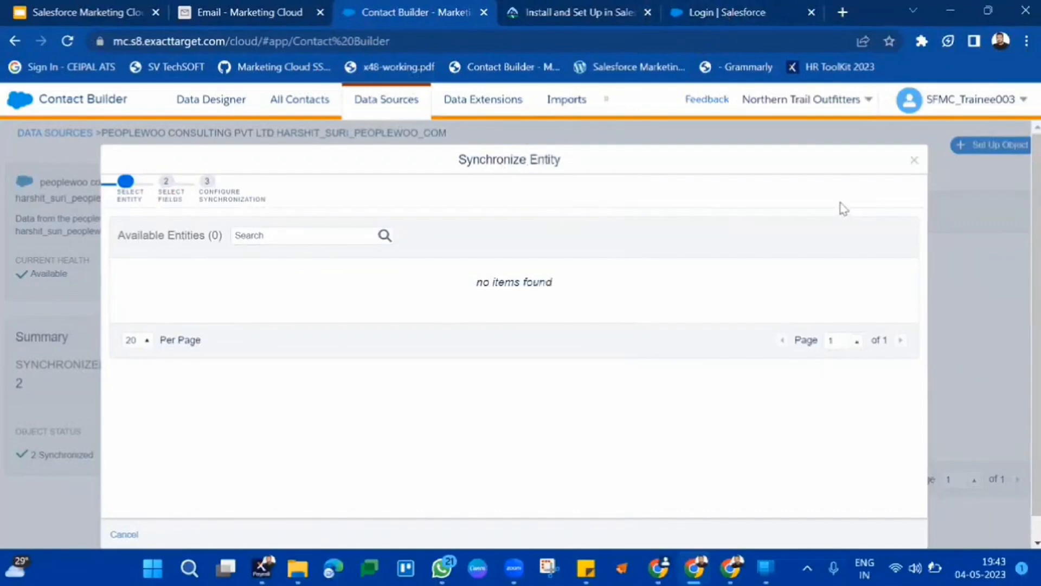
left_click(915, 161)
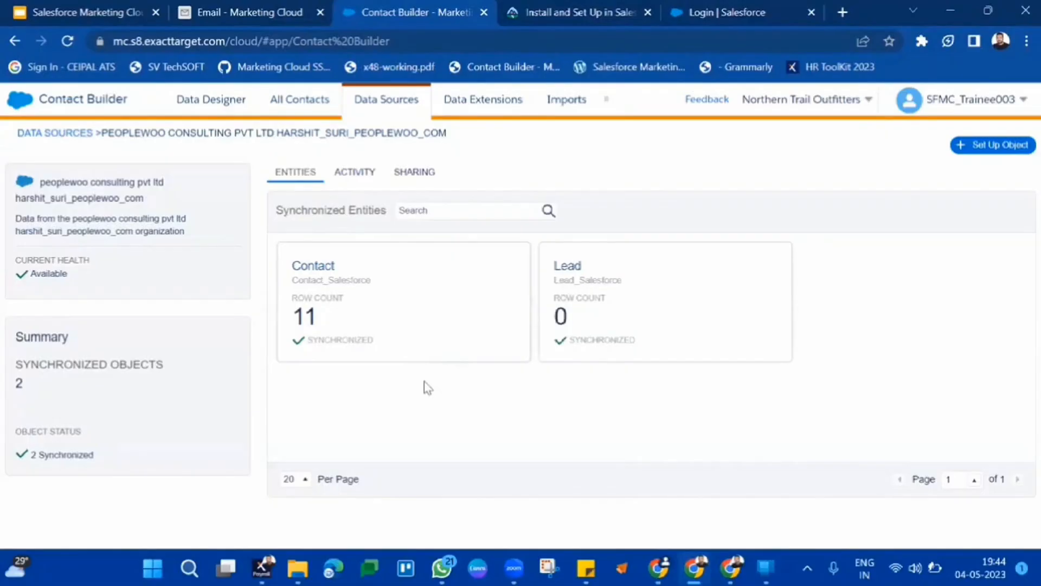
Open the Contact_Salesforce data extension in the Synchronized Data Extensions folder and view its records.
left_click(481, 100)
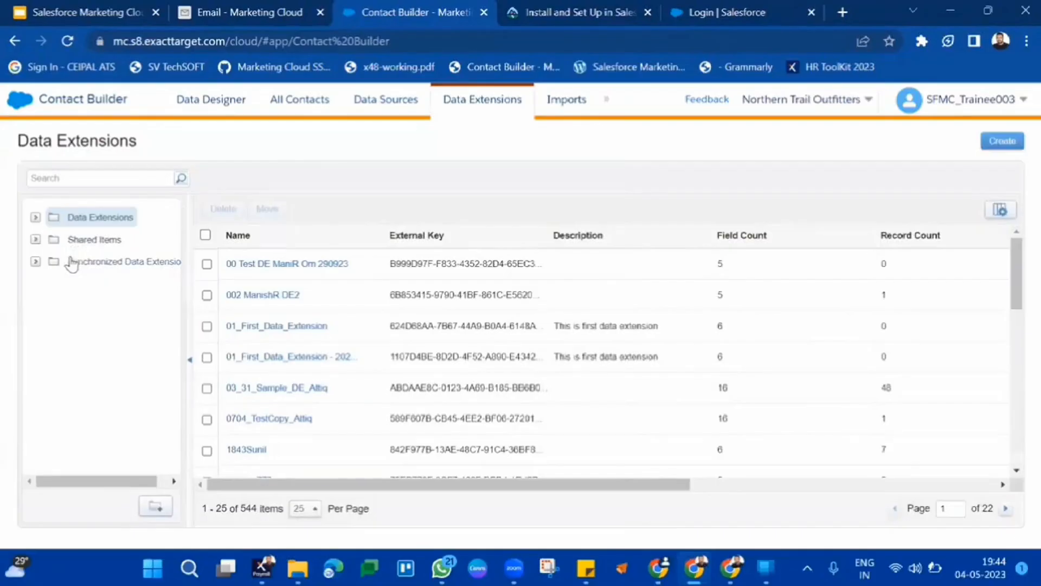
left_click(71, 264)
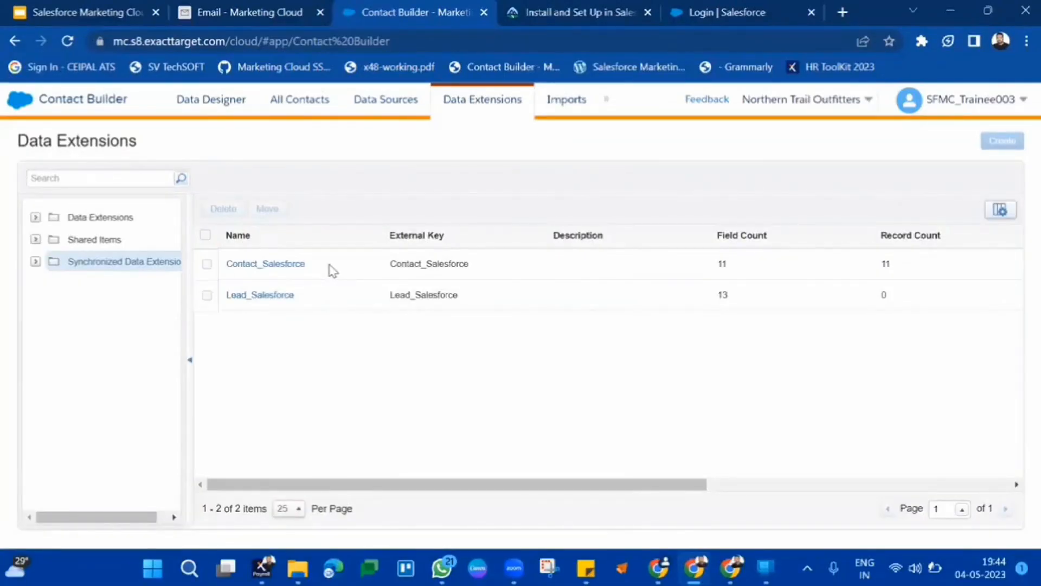
left_click(270, 266)
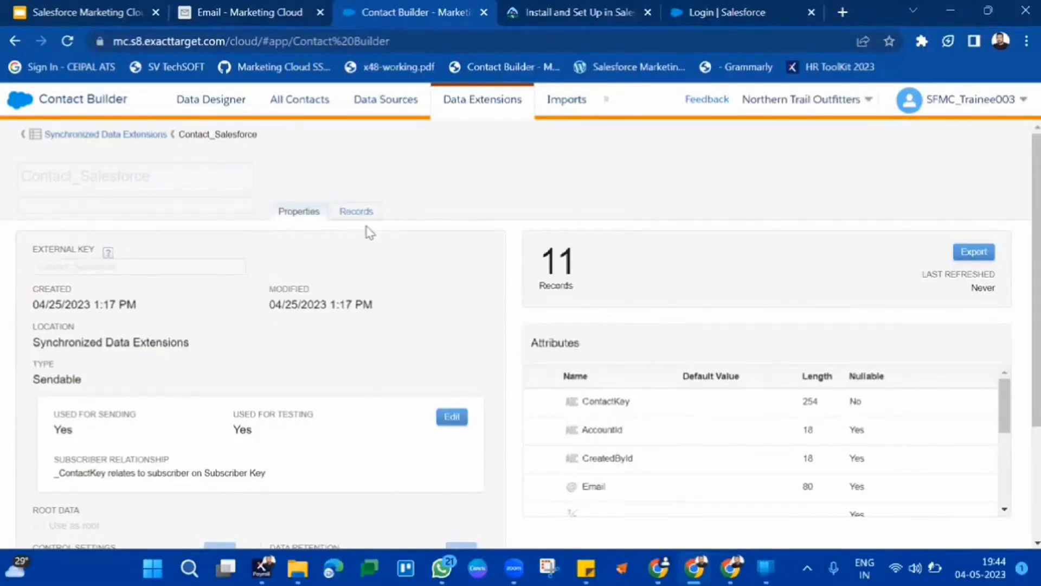
double_click(98, 180)
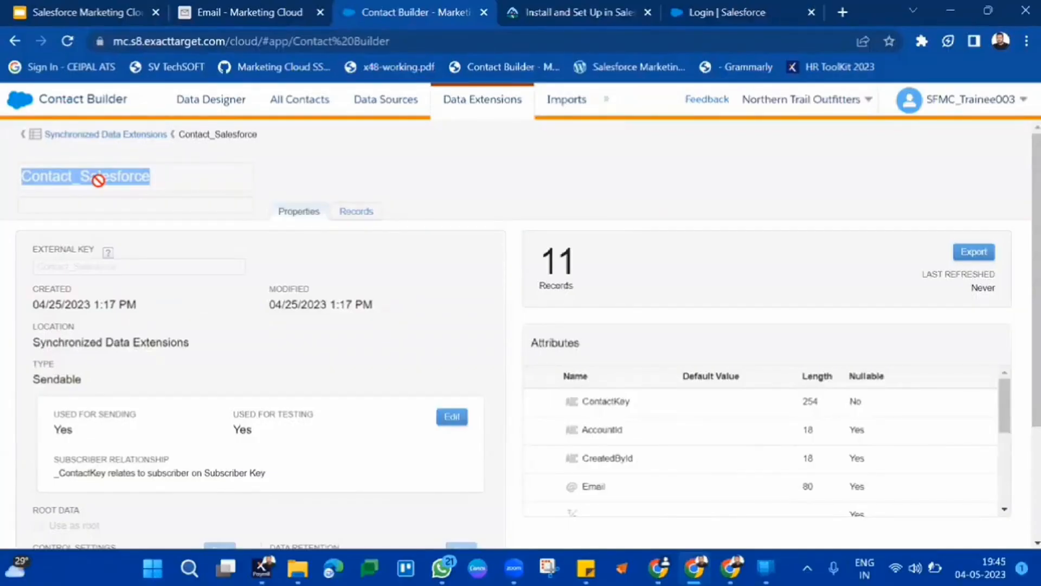
left_click(373, 218)
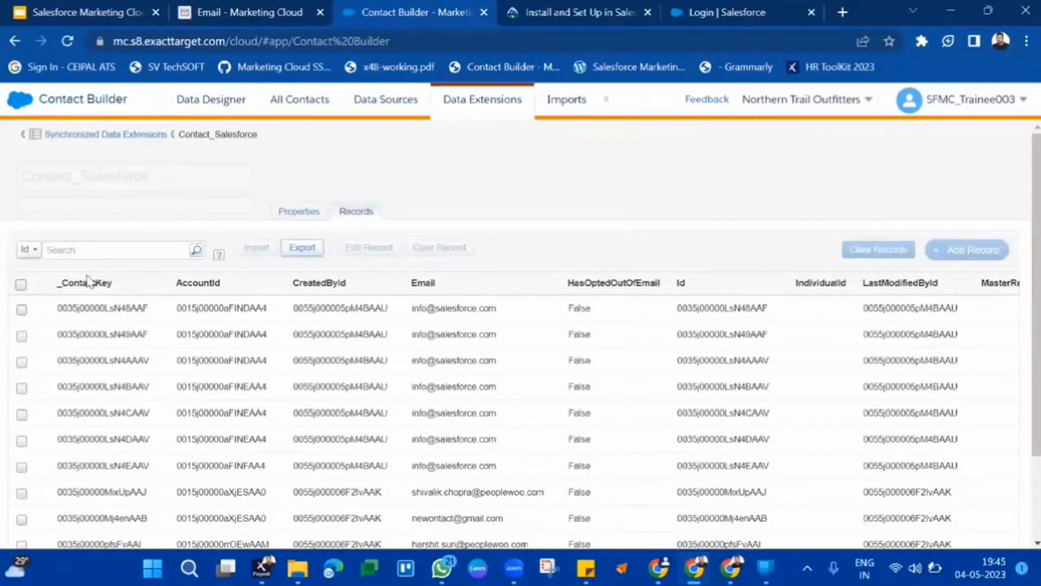
Browse across the Contact_Salesforce record columns and return to the Synchronized Data Extensions list.
double_click(226, 280)
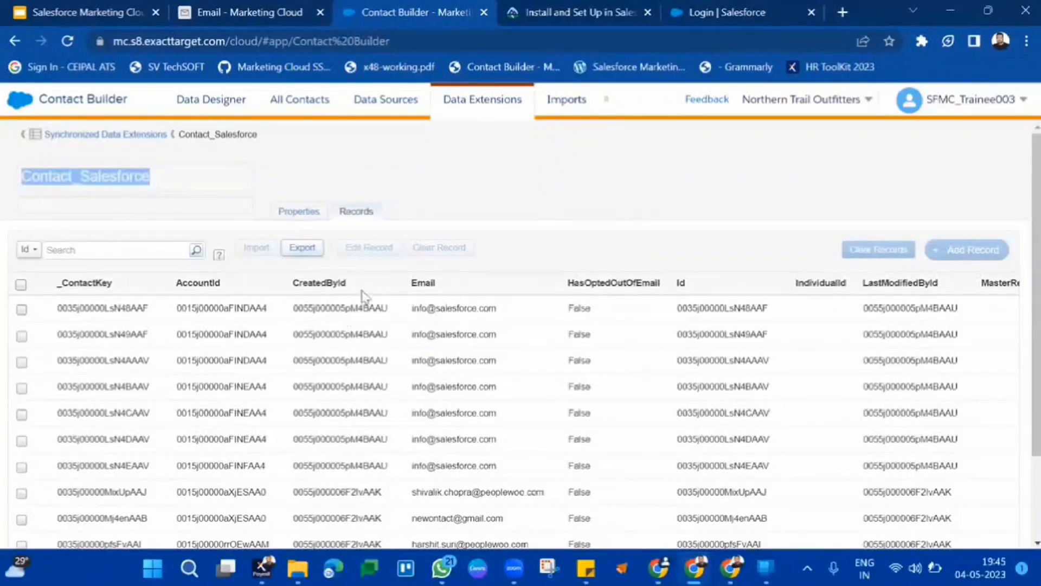
scroll(499, 339, "right", 1)
scroll(501, 340, "right", 7)
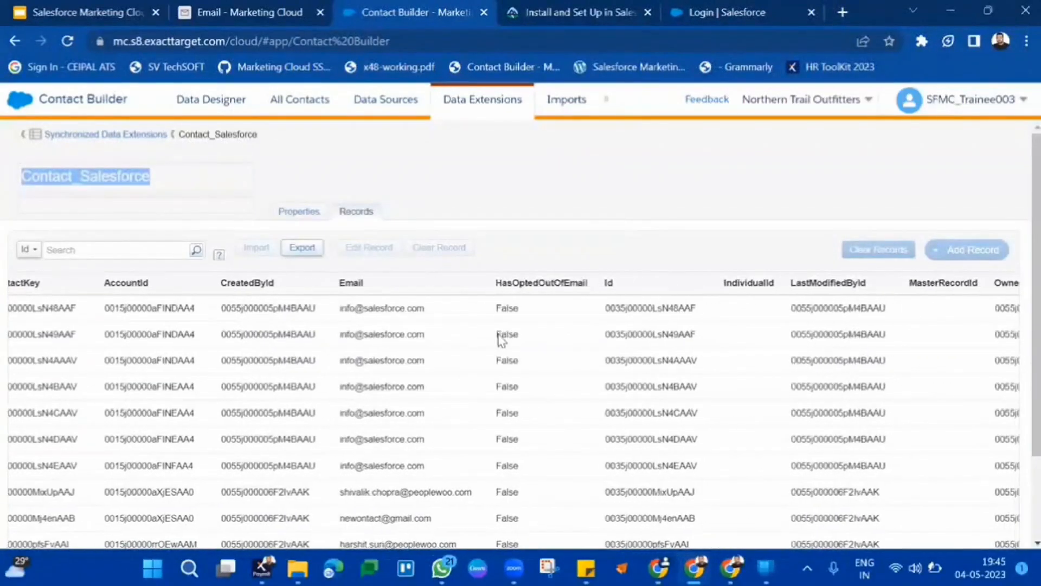
scroll(499, 340, "right", 1)
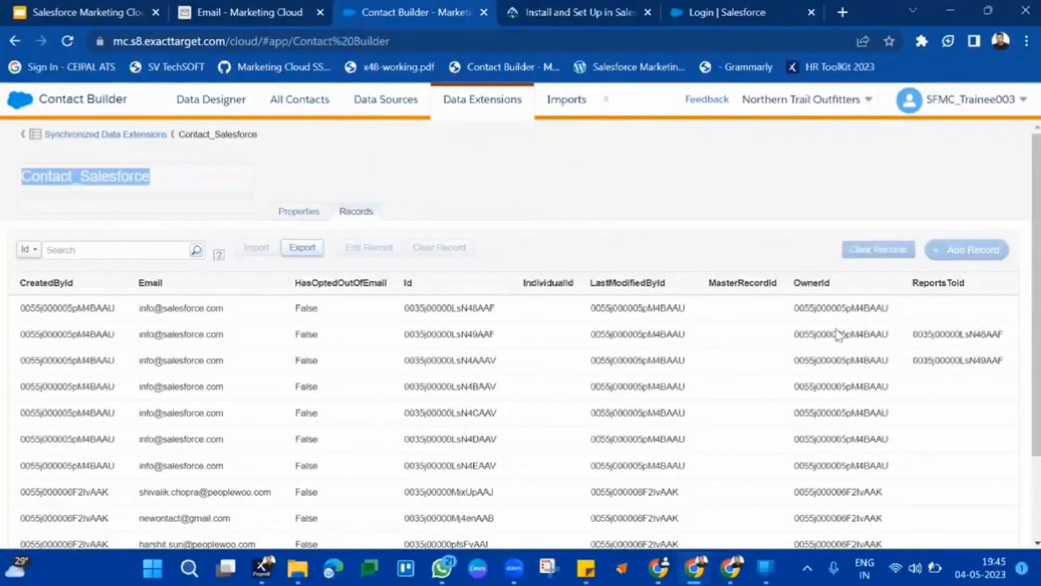
scroll(837, 336, "left", 7)
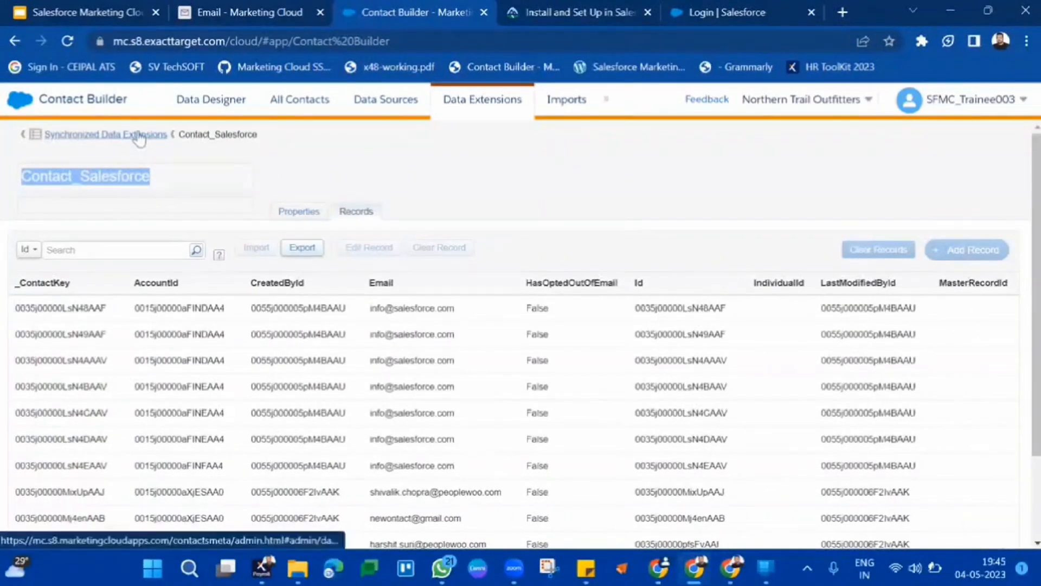
left_click(139, 135)
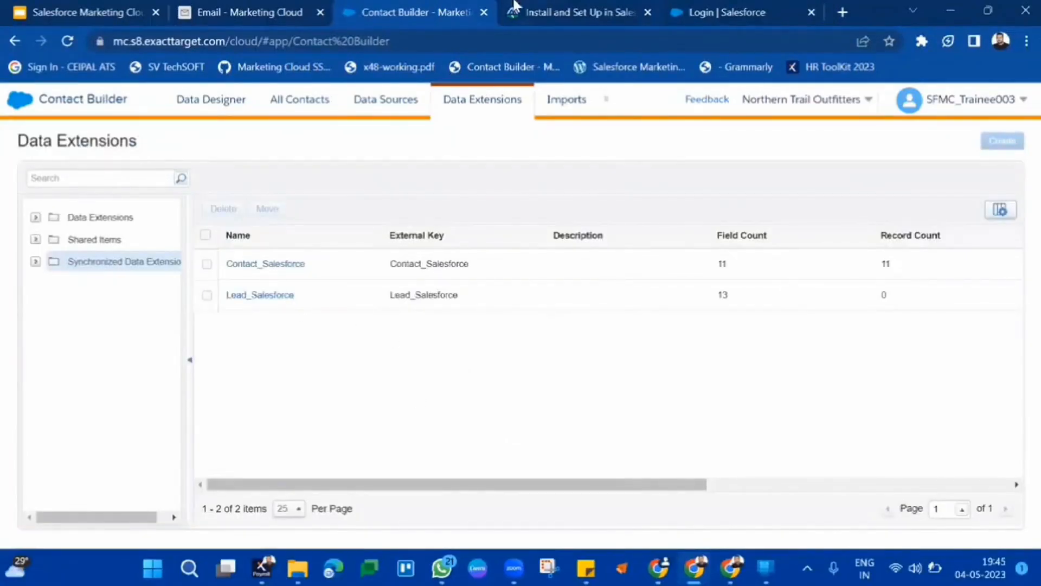
left_click(827, 110)
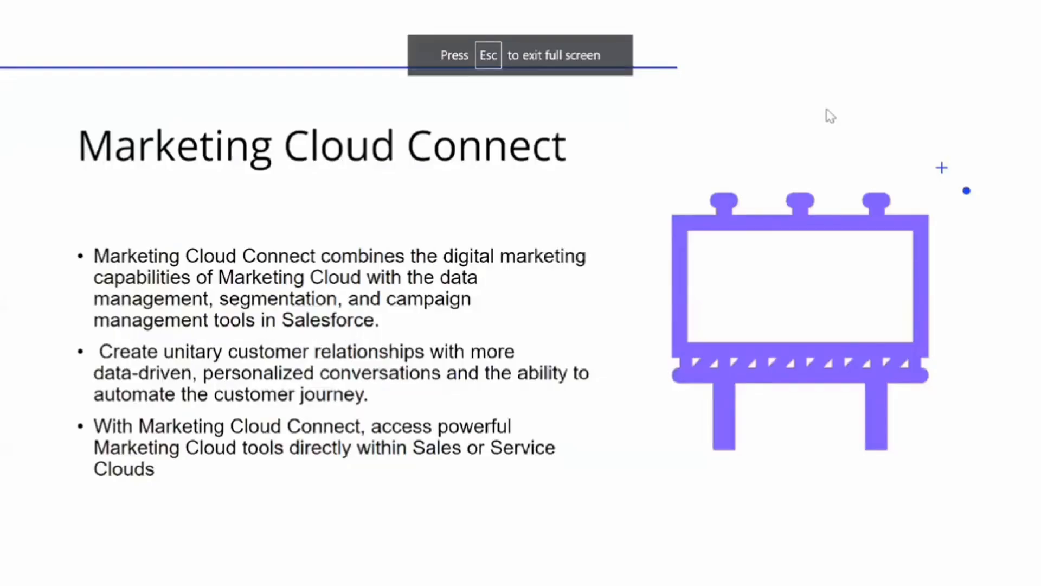
left_click(827, 110)
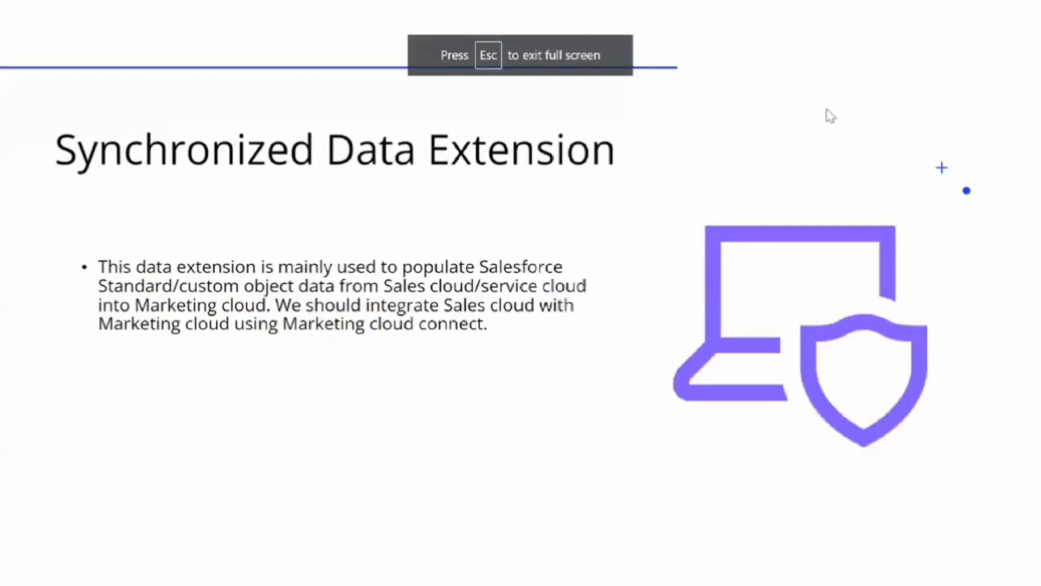